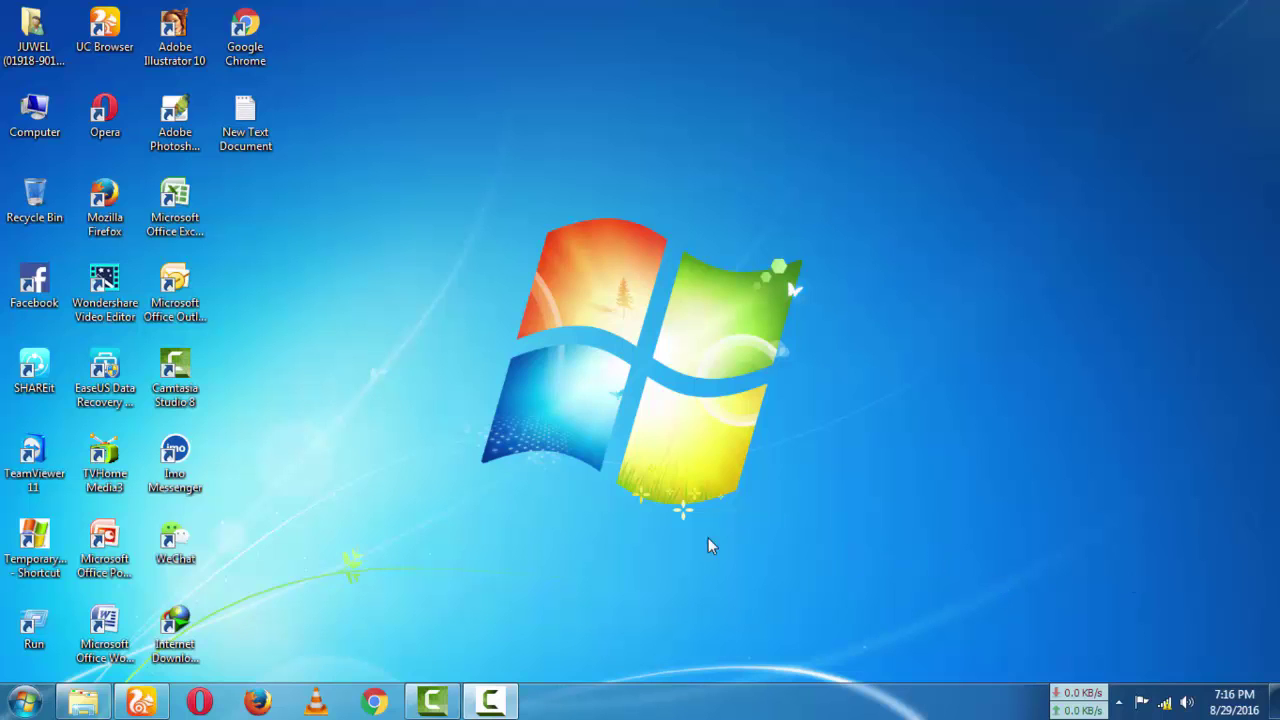
- Refresh the desktop four times from its shortcut menu
{"action": "right_click", "coordinate": [566, 92]}
{"action": "left_click", "coordinate": [623, 141]}
{"action": "right_click", "coordinate": [574, 58]}
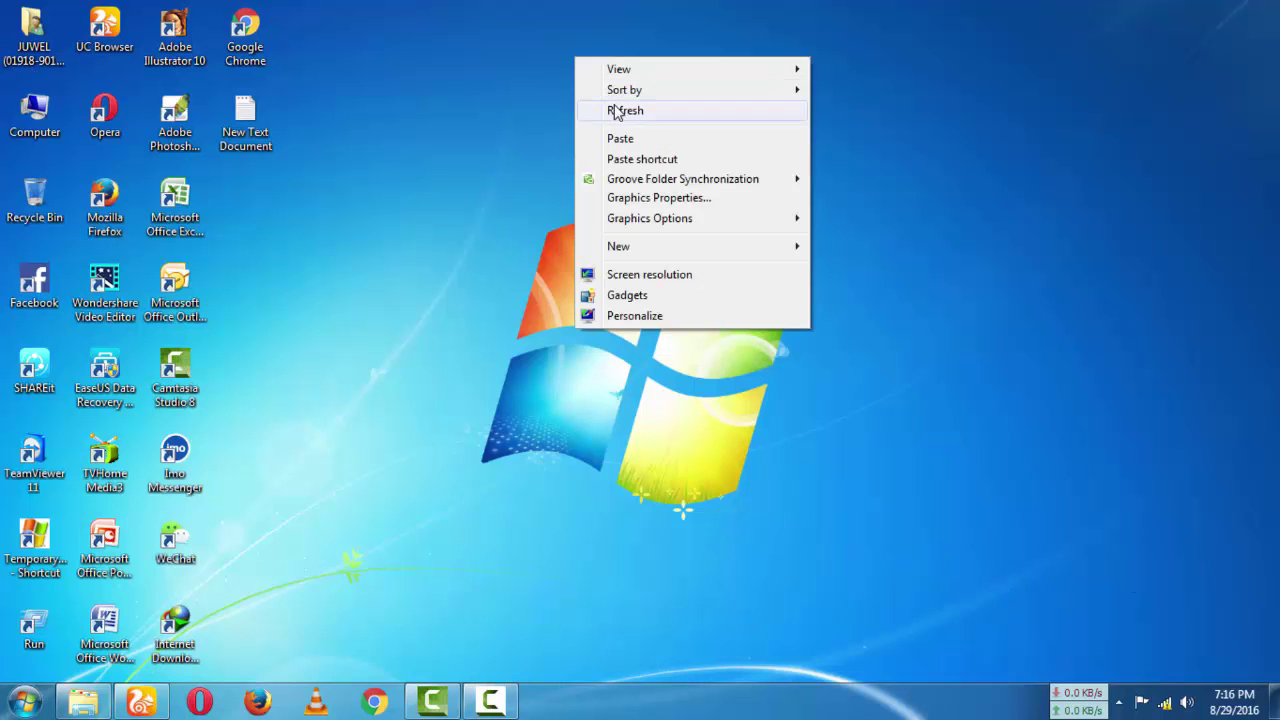
{"action": "left_click", "coordinate": [616, 112]}
{"action": "right_click", "coordinate": [598, 49]}
{"action": "left_click", "coordinate": [652, 112]}
{"action": "right_click", "coordinate": [624, 49]}
{"action": "left_click", "coordinate": [692, 105]}
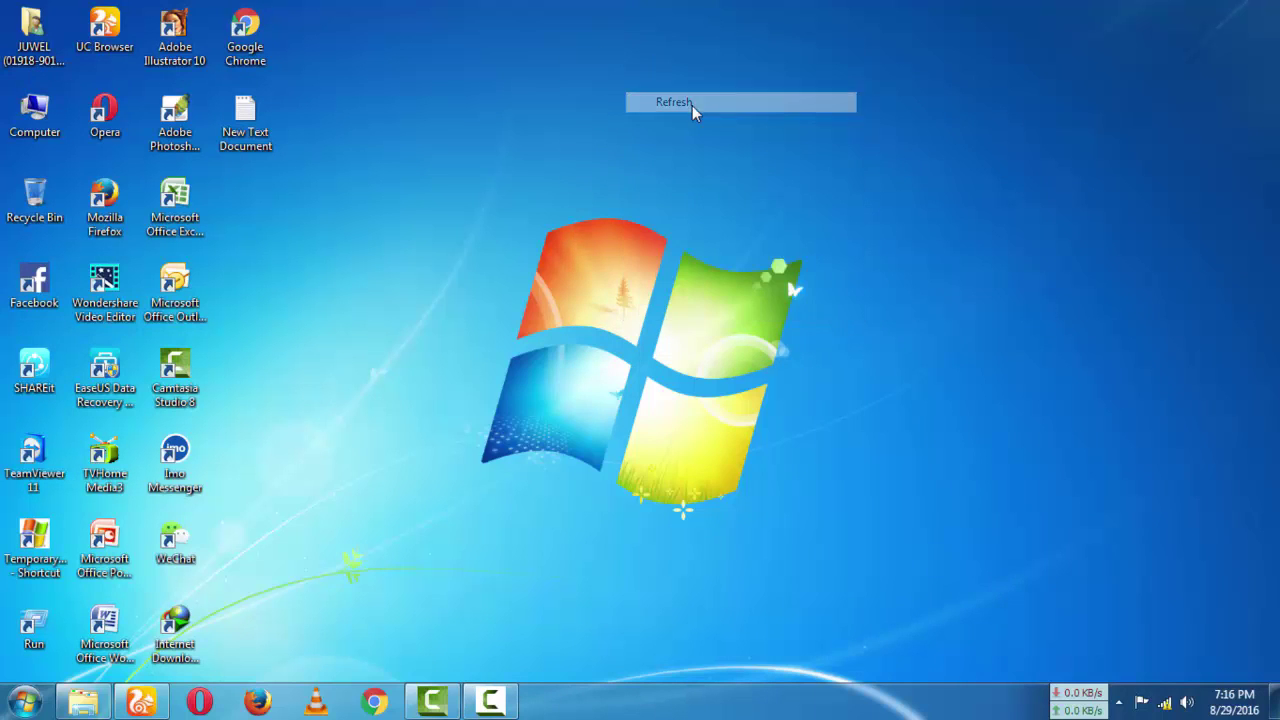
- Refresh the desktop twice more, then launch Microsoft Word from its desktop icon
{"action": "right_click", "coordinate": [482, 168]}
{"action": "left_click", "coordinate": [541, 222]}
{"action": "right_click", "coordinate": [506, 142]}
{"action": "left_click", "coordinate": [558, 197]}
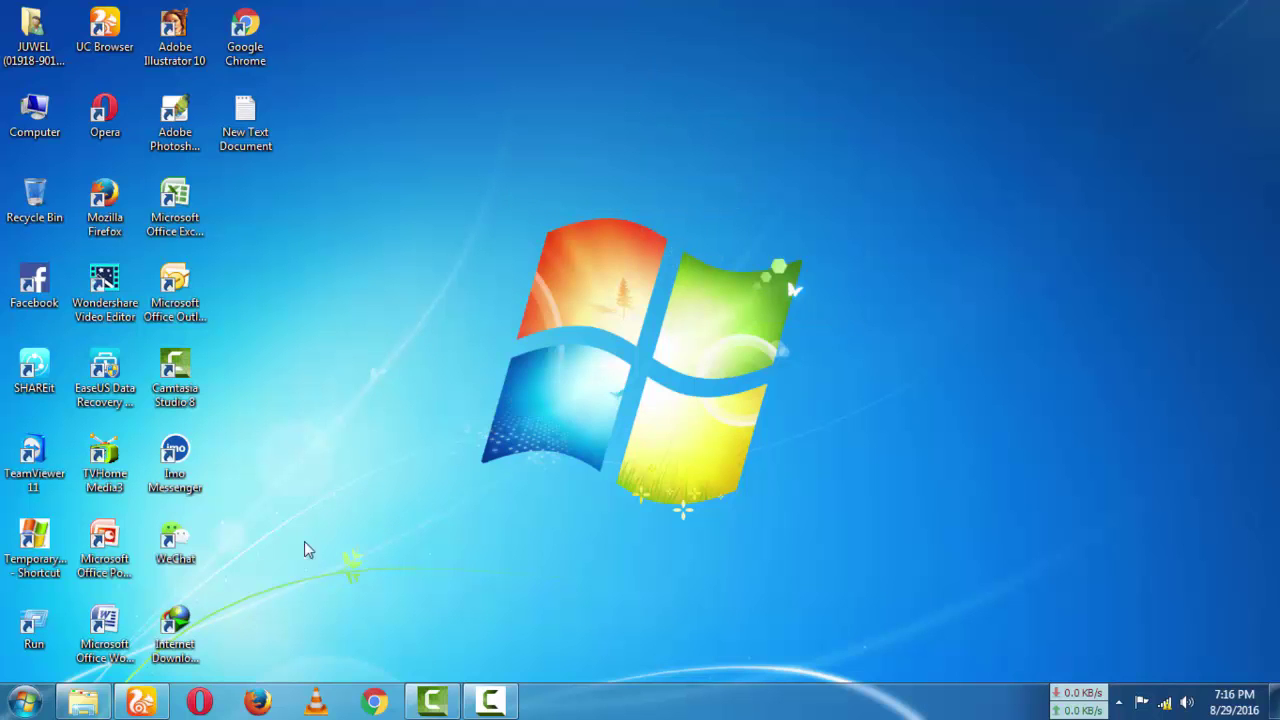
{"action": "double_click", "coordinate": [104, 626]}
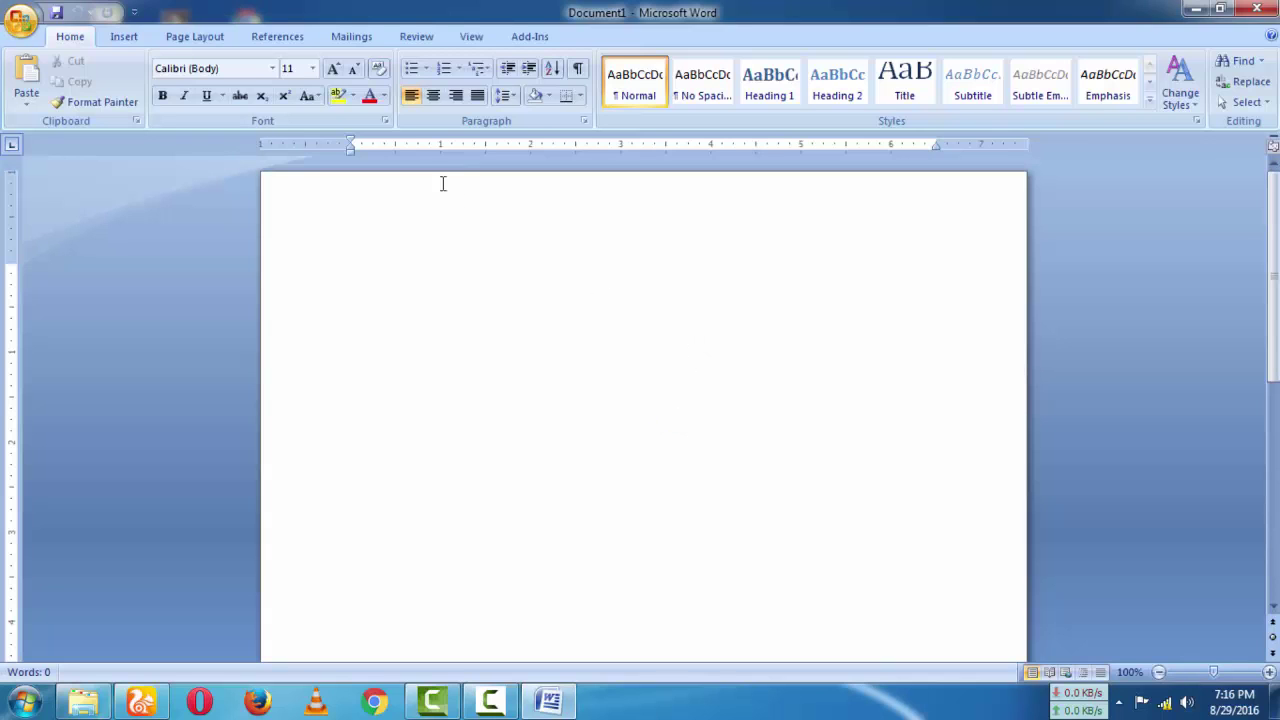
- Add a dotted Box border around the page
{"action": "left_click", "coordinate": [200, 40]}
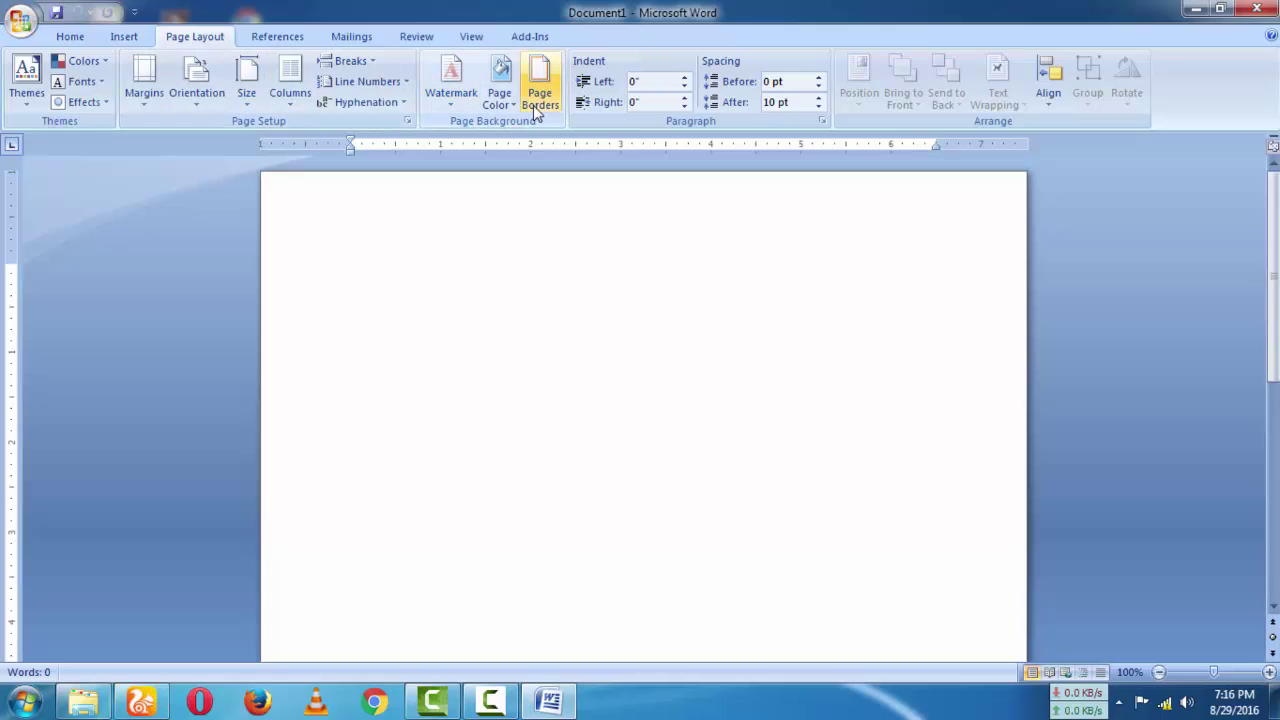
{"action": "left_click", "coordinate": [535, 100]}
{"action": "left_click", "coordinate": [565, 256]}
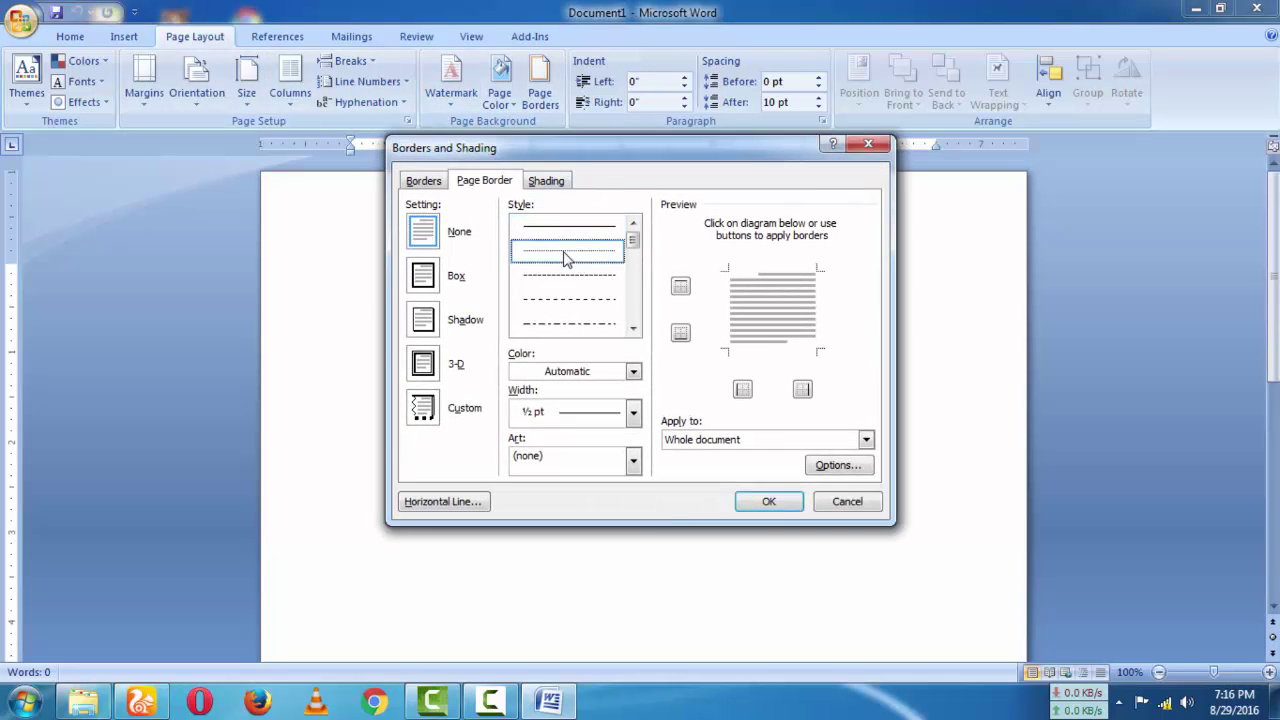
{"action": "left_click", "coordinate": [771, 505]}
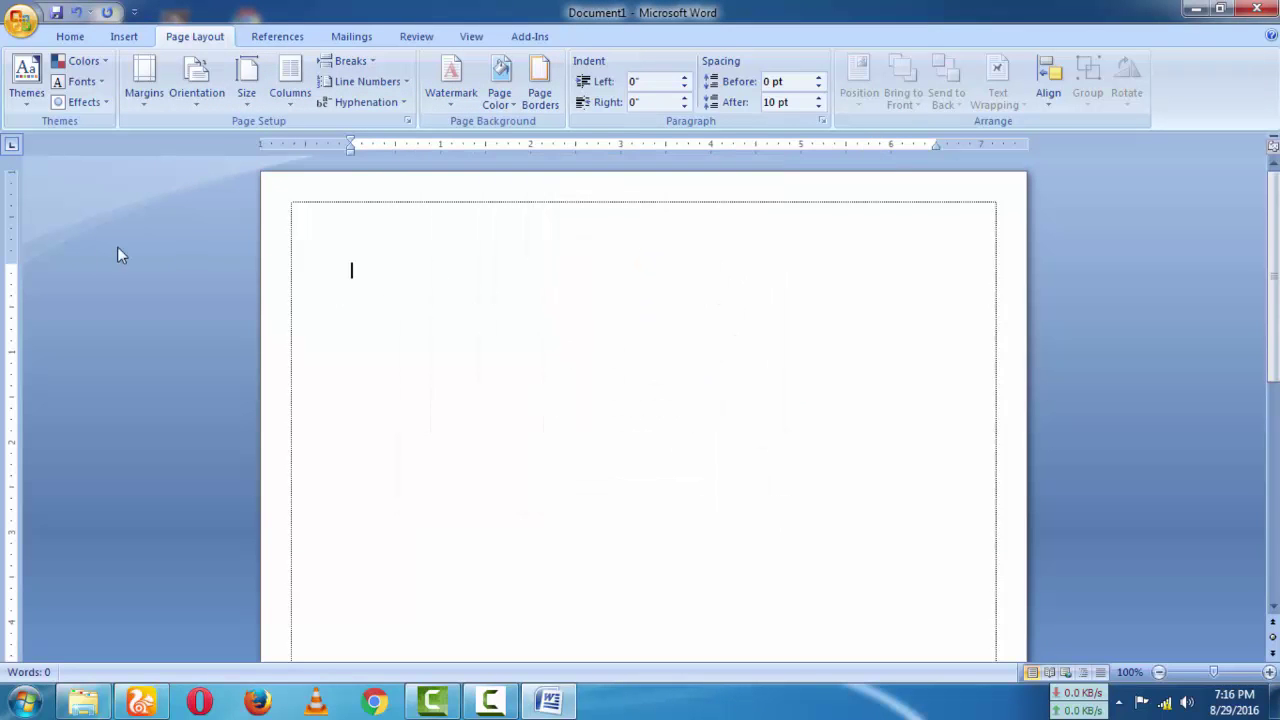
- Shrink the top, left and right page margins using the ruler markers
{"action": "left_click_drag", "start_coordinate": [8, 262], "coordinate": [8, 217]}
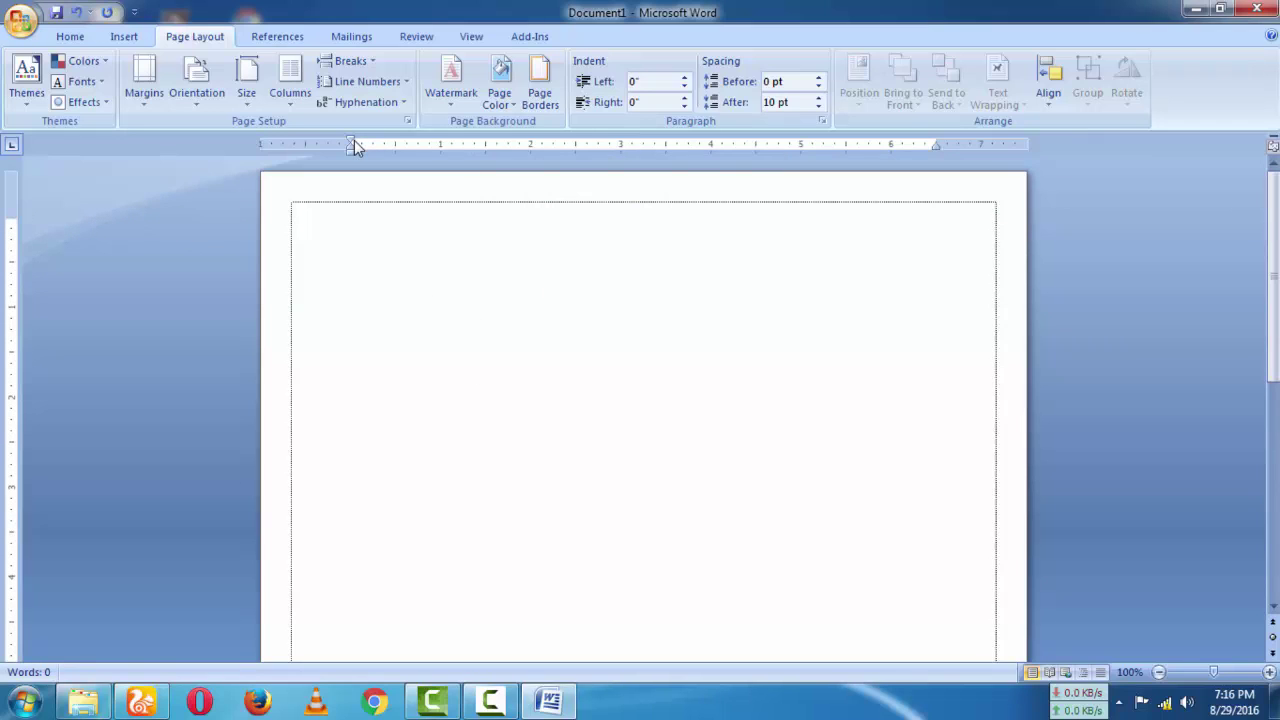
{"action": "left_click_drag", "start_coordinate": [352, 141], "coordinate": [316, 143]}
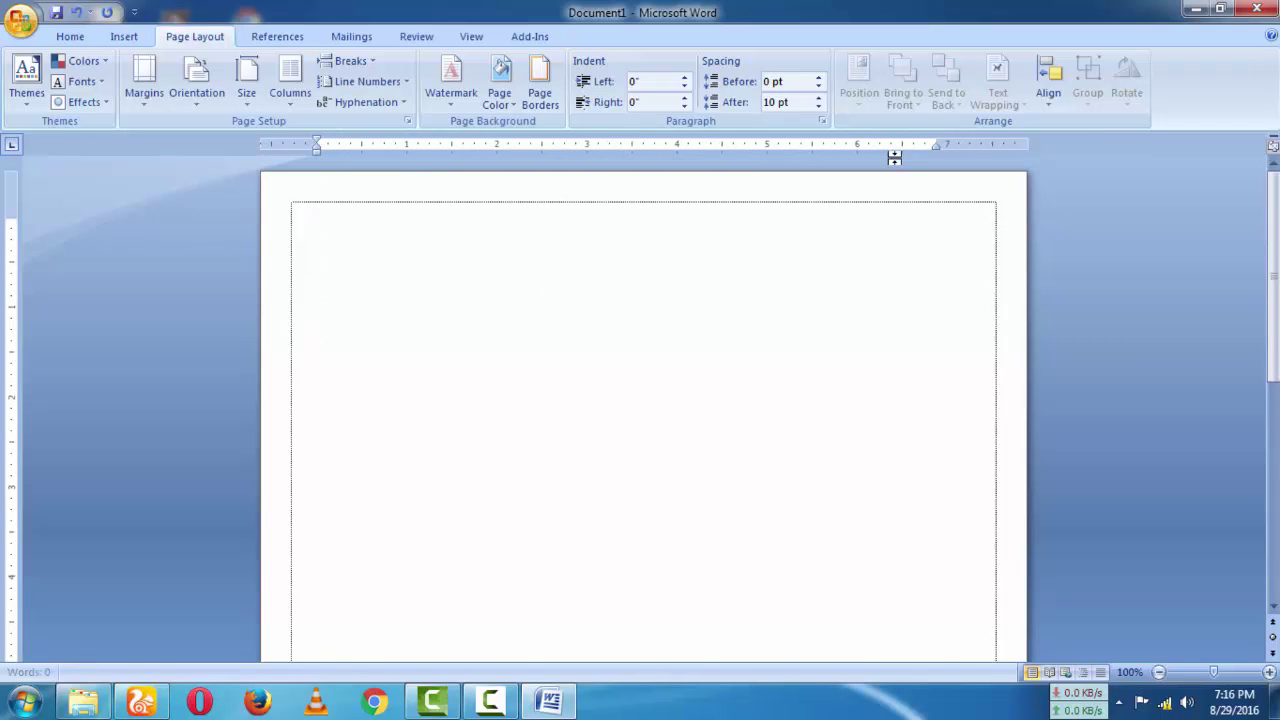
{"action": "left_click_drag", "start_coordinate": [937, 145], "coordinate": [963, 145]}
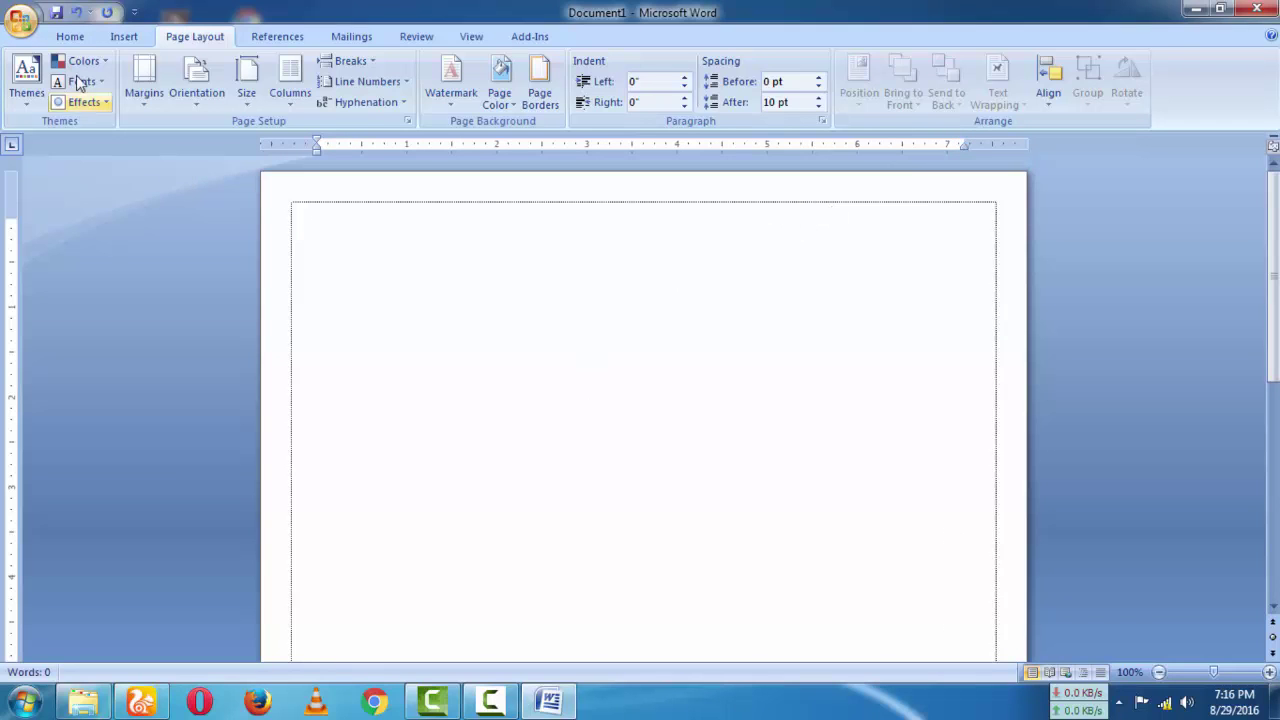
{"action": "left_click", "coordinate": [62, 36]}
{"action": "left_click", "coordinate": [122, 36]}
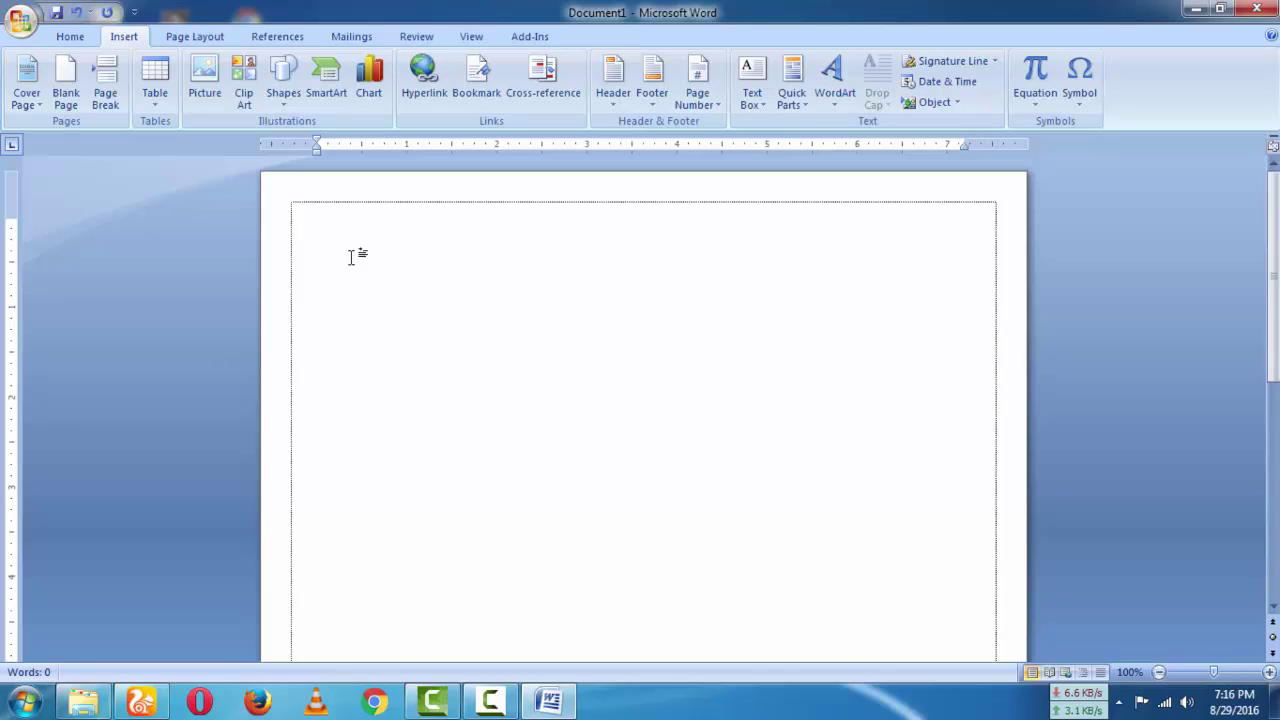
- Insert the Alphabet cover page and enter the author's first name as its title
{"action": "left_click", "coordinate": [25, 95]}
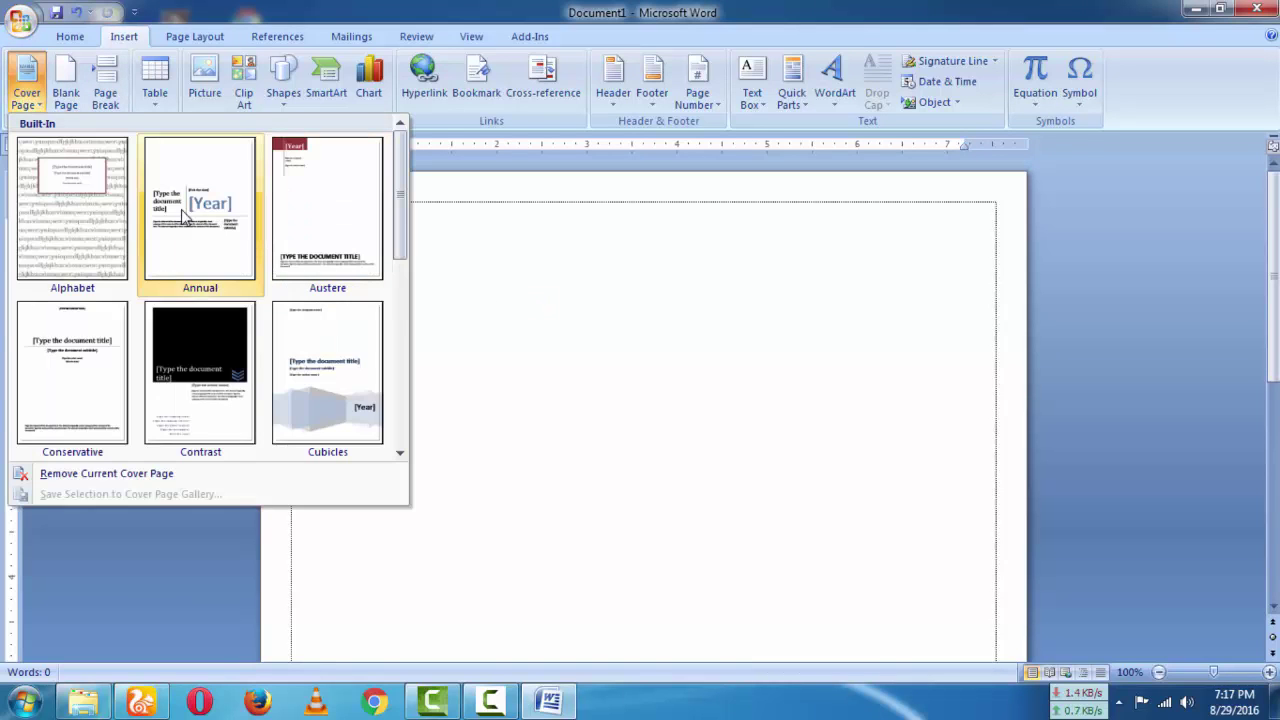
{"action": "left_click", "coordinate": [72, 208]}
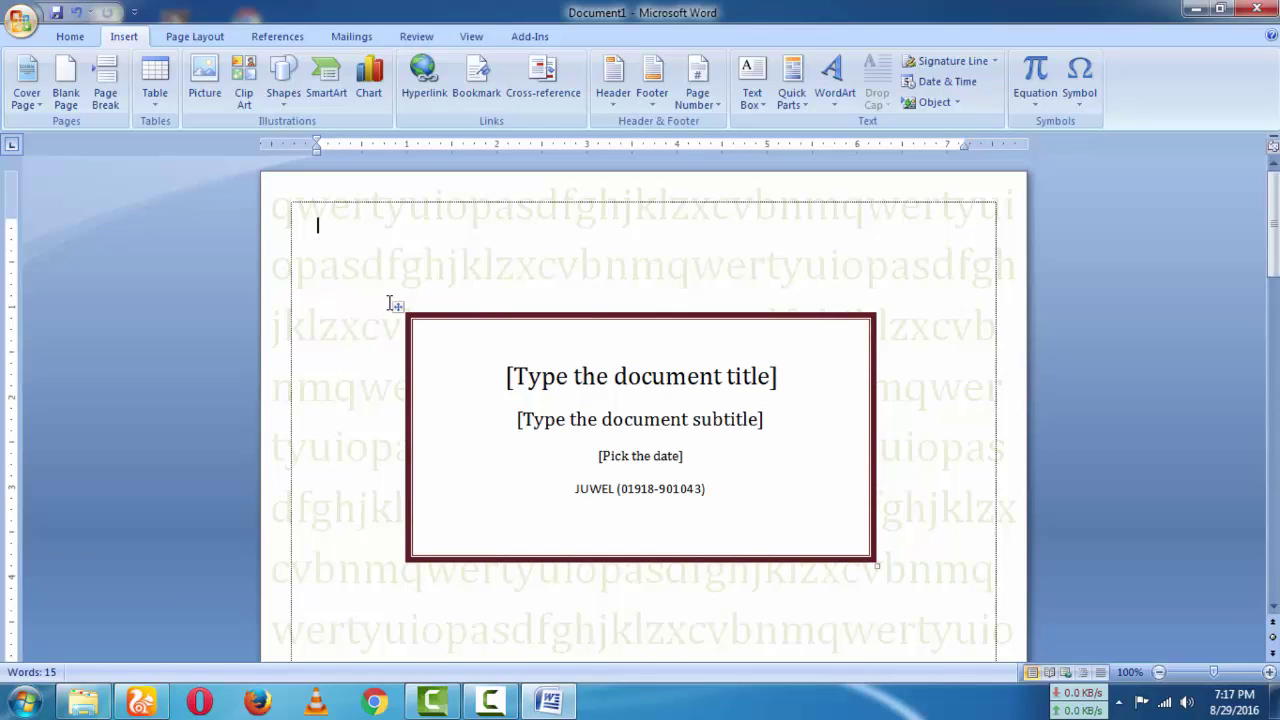
{"action": "left_click", "coordinate": [545, 376]}
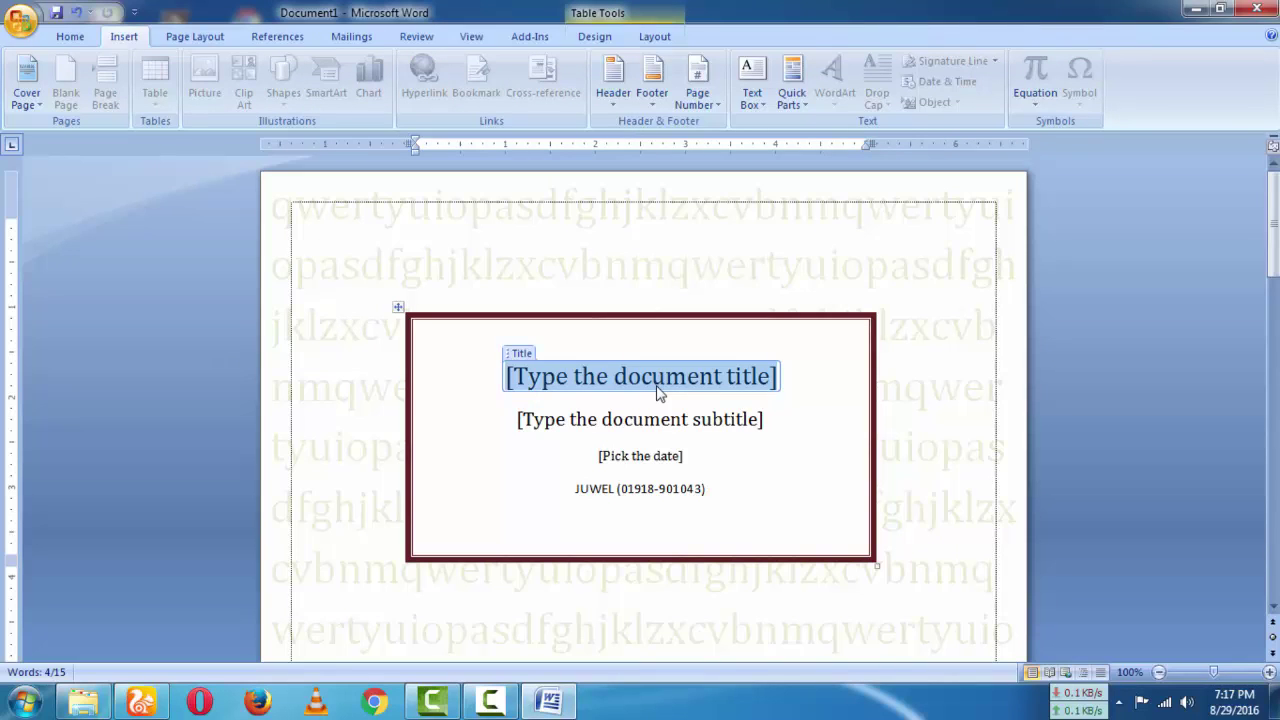
{"action": "type", "text": "juwe"}
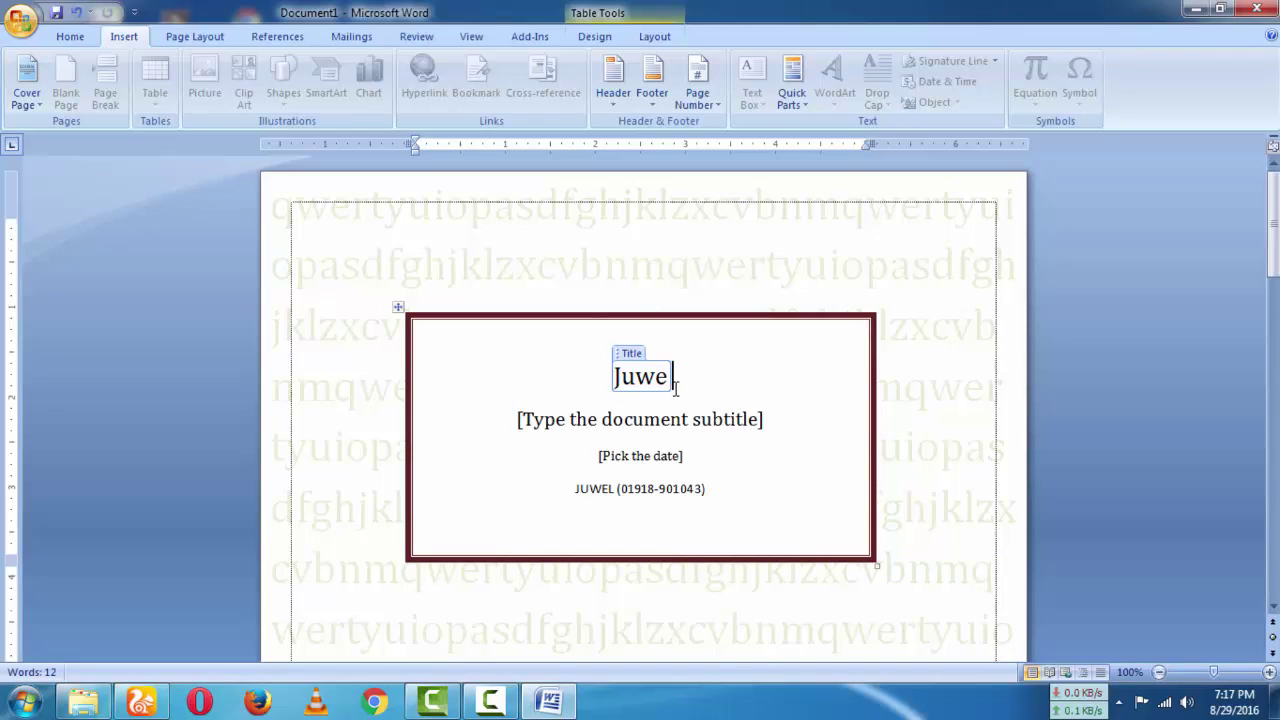
{"action": "type", "text": " l"}
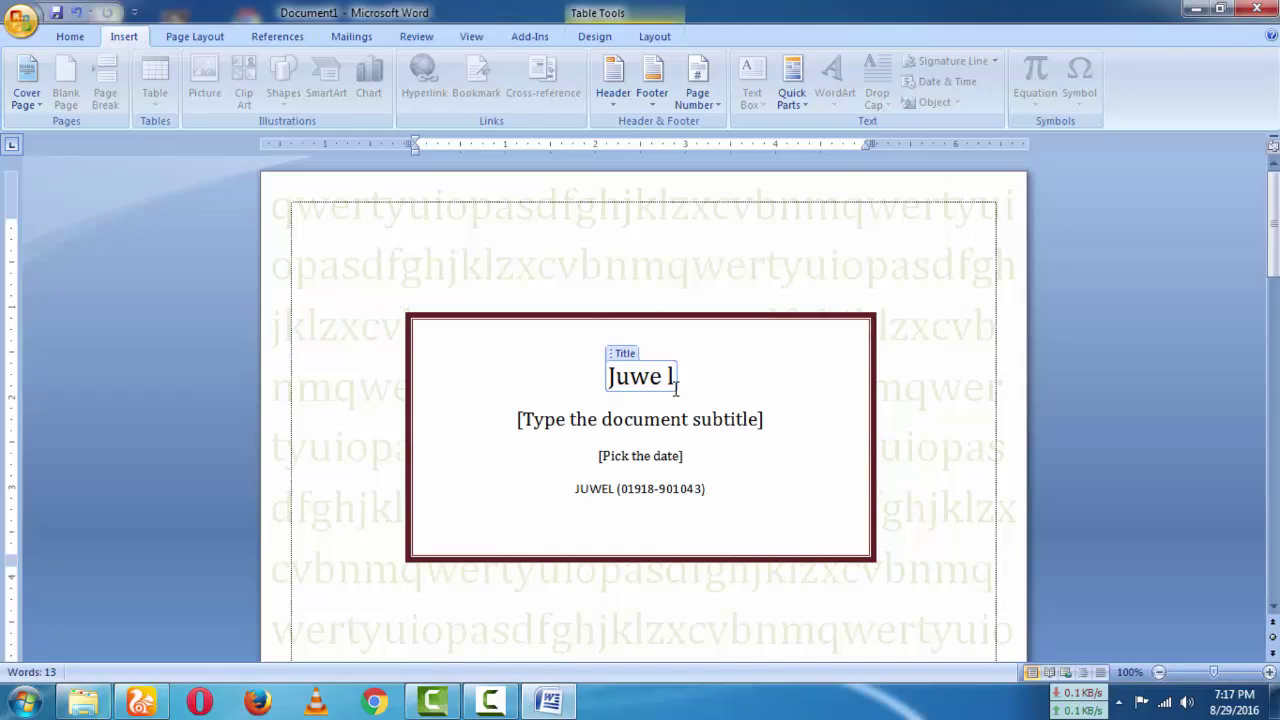
{"action": "key", "text": "BackSpace"}
{"action": "key", "text": "BackSpace"}
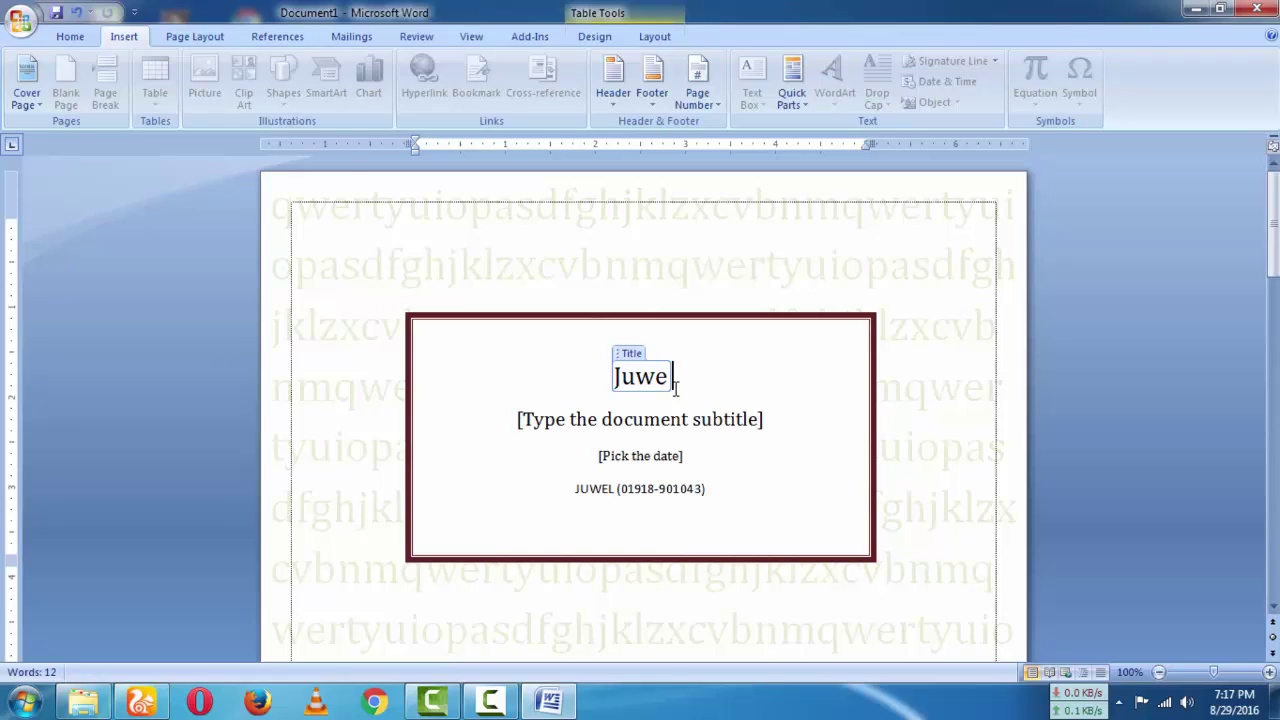
{"action": "type", "text": "l"}
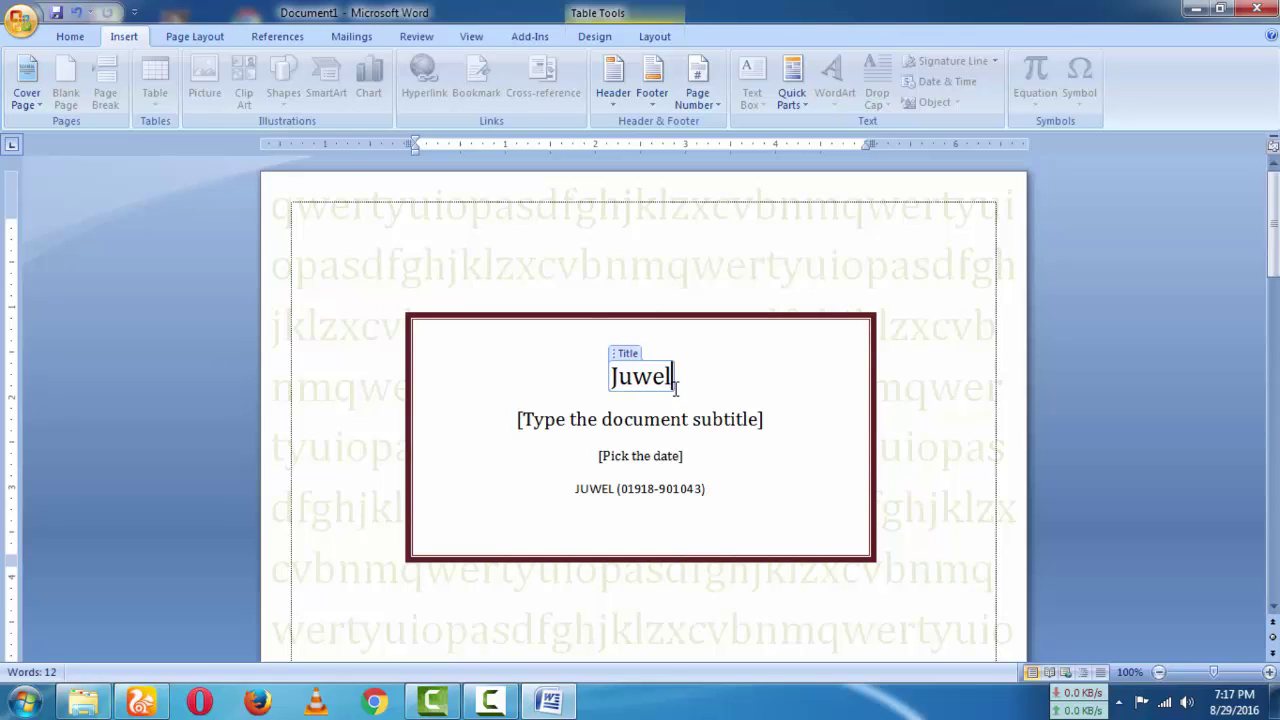
- Enter the author's surname as the subtitle and set the date to 8/30/2016
{"action": "left_click", "coordinate": [683, 425]}
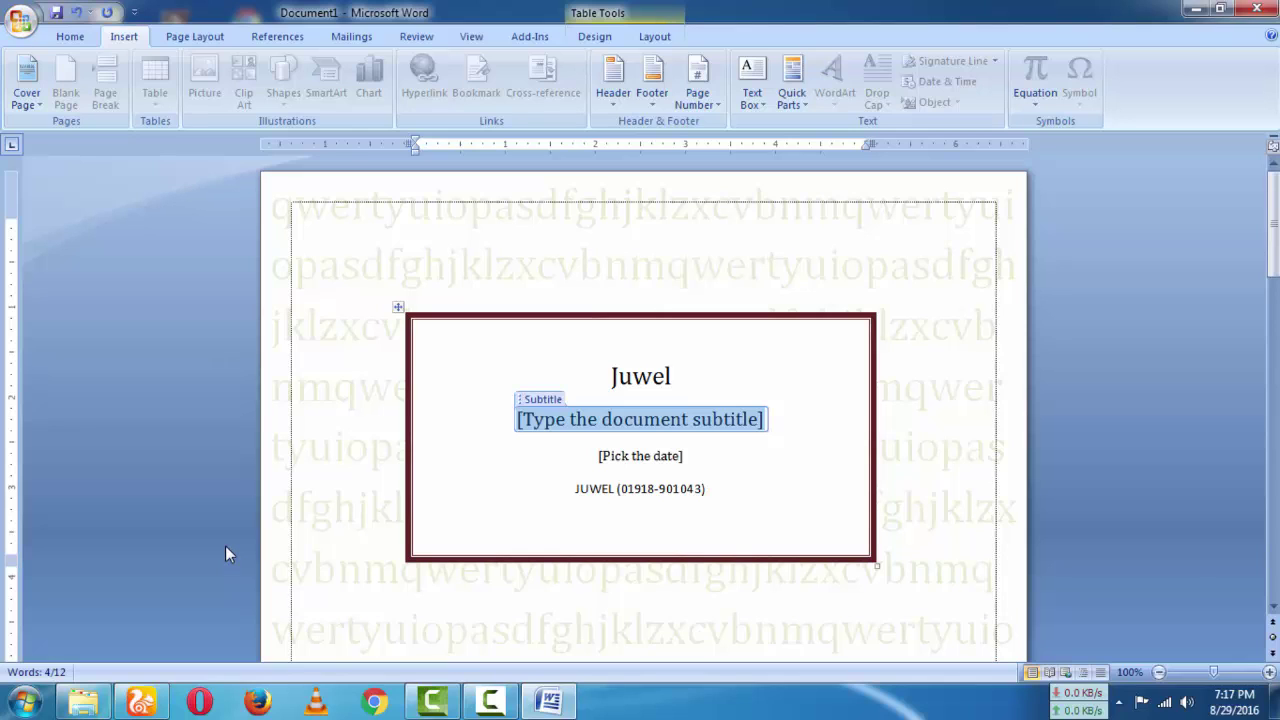
{"action": "type", "text": "Rana"}
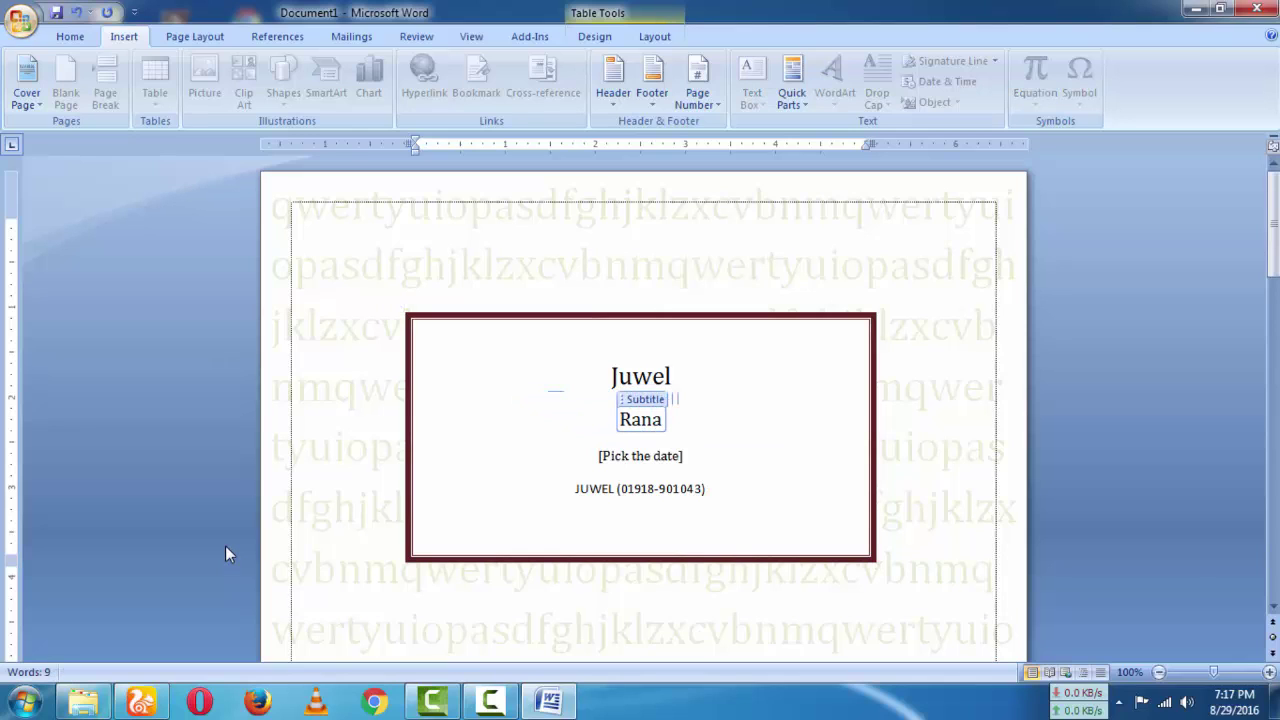
{"action": "left_click", "coordinate": [664, 458]}
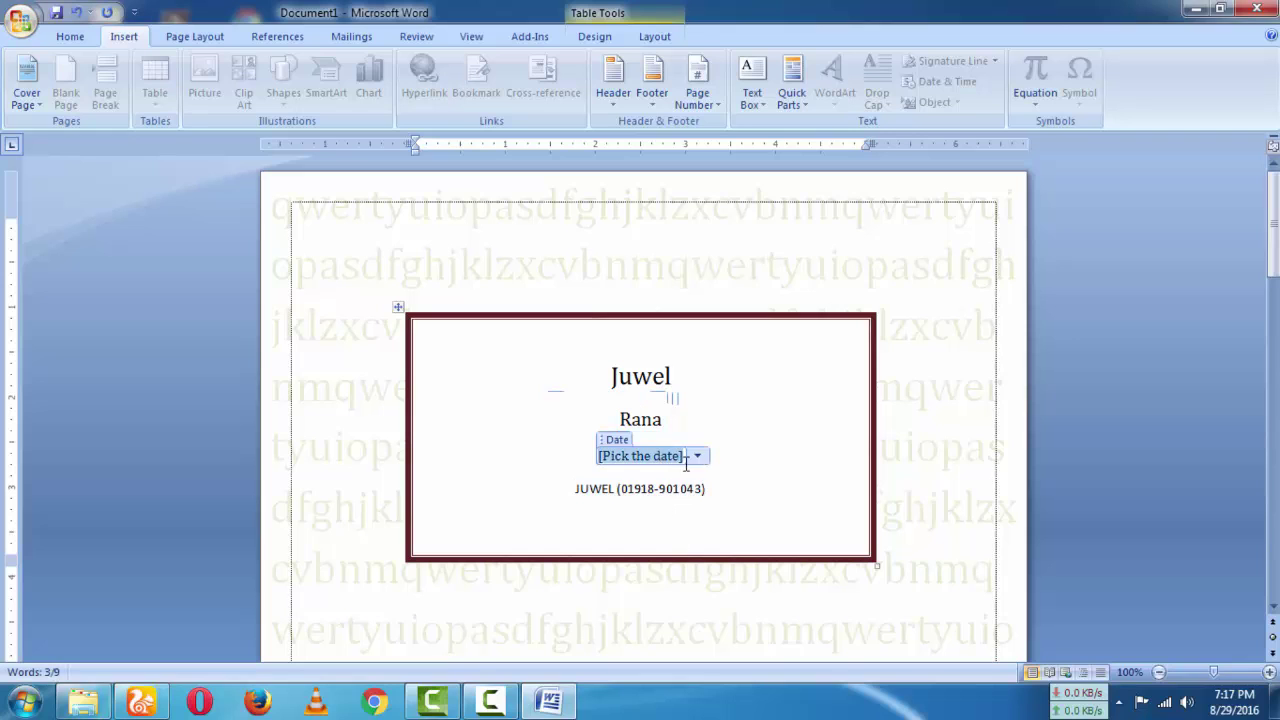
{"action": "left_click", "coordinate": [698, 457]}
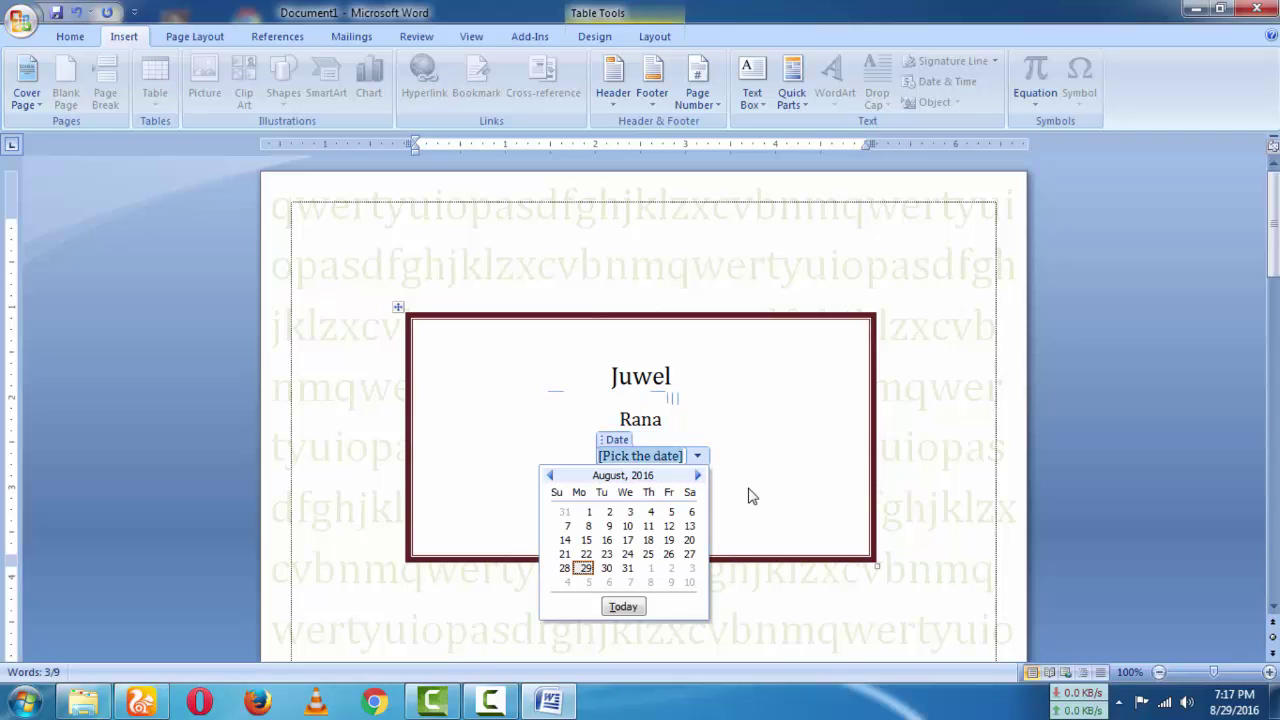
{"action": "left_click", "coordinate": [606, 567]}
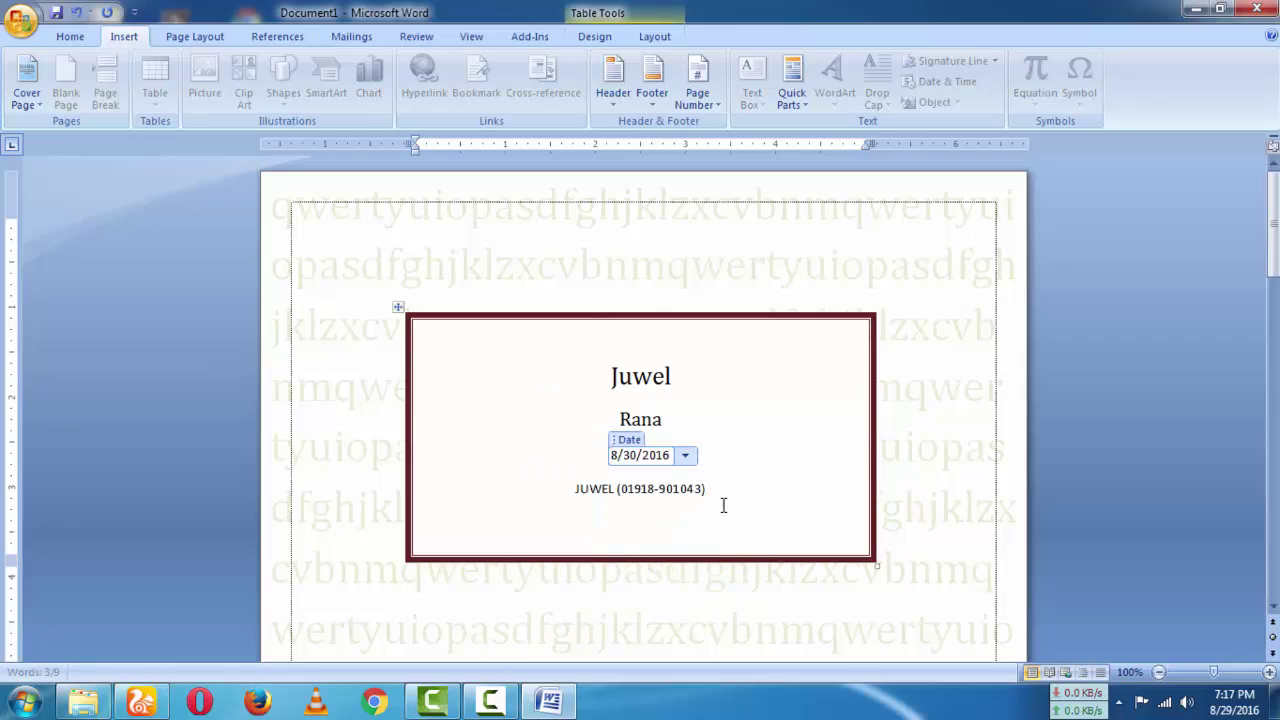
{"action": "left_click", "coordinate": [740, 495]}
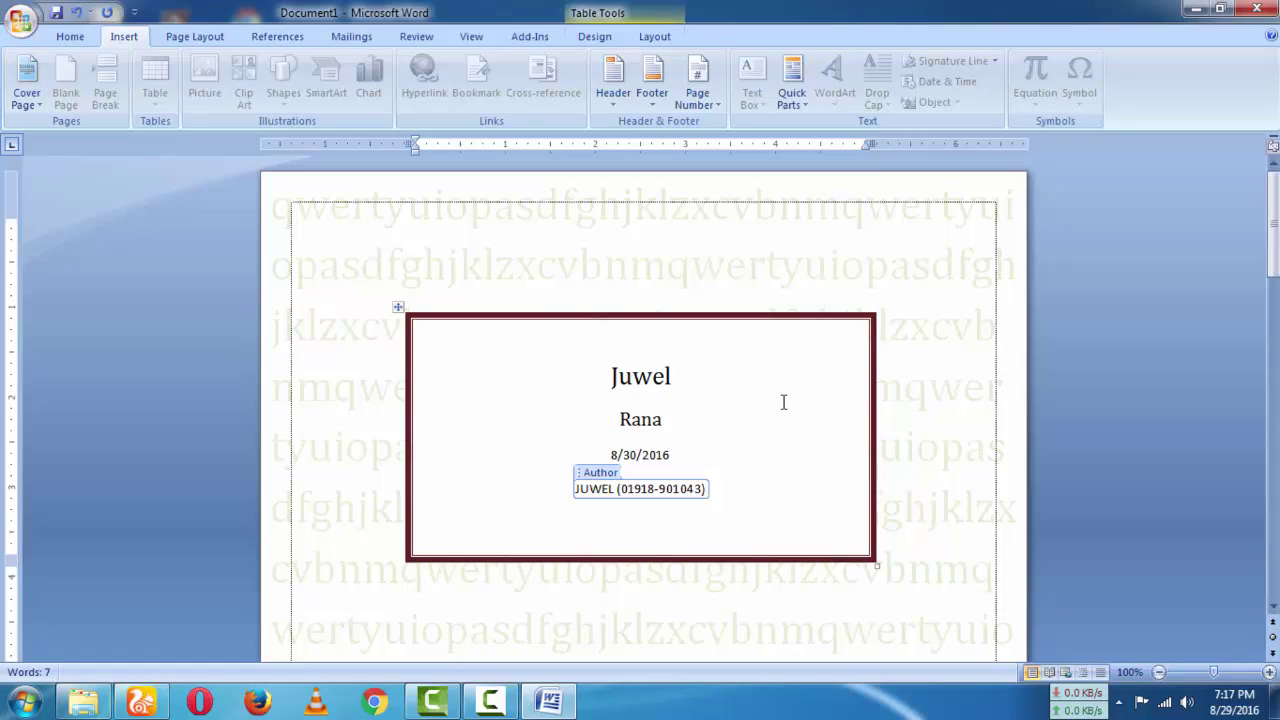
{"action": "left_click", "coordinate": [777, 461]}
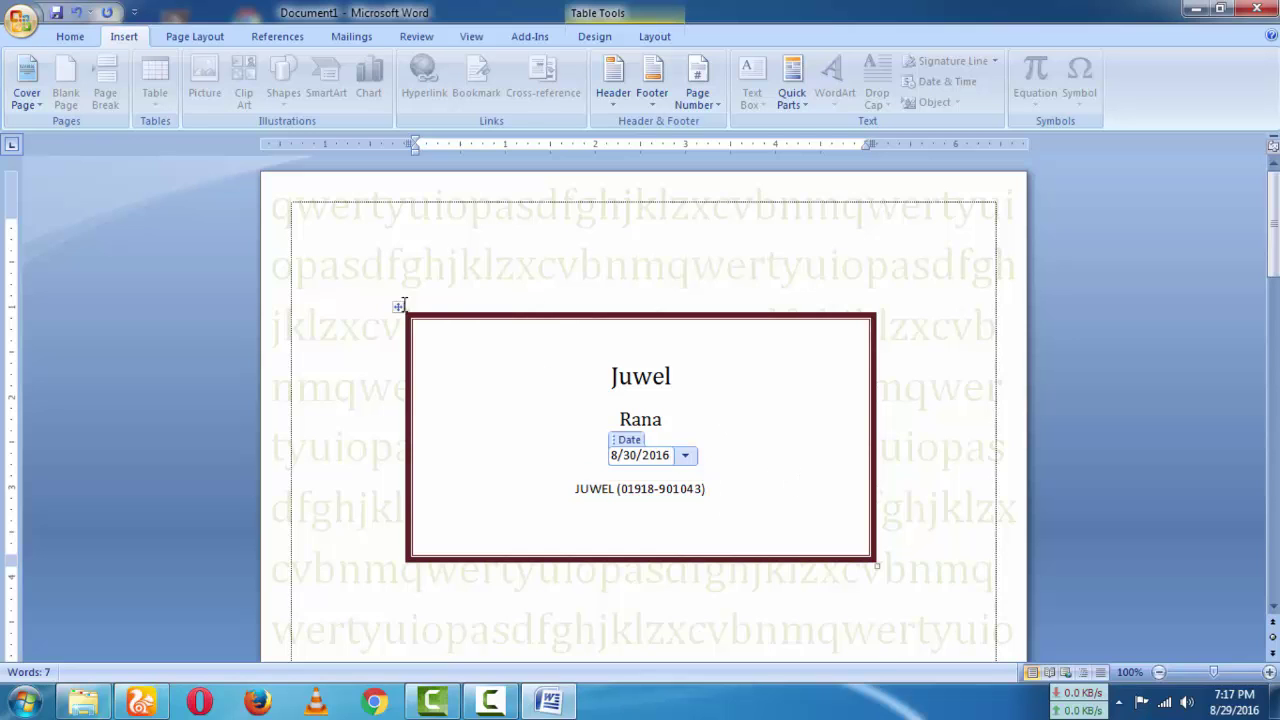
- Move the cover-page title box to the top-left and shrink it to about half the page width
{"action": "left_click_drag", "start_coordinate": [397, 306], "coordinate": [298, 211]}
{"action": "left_click", "coordinate": [569, 326]}
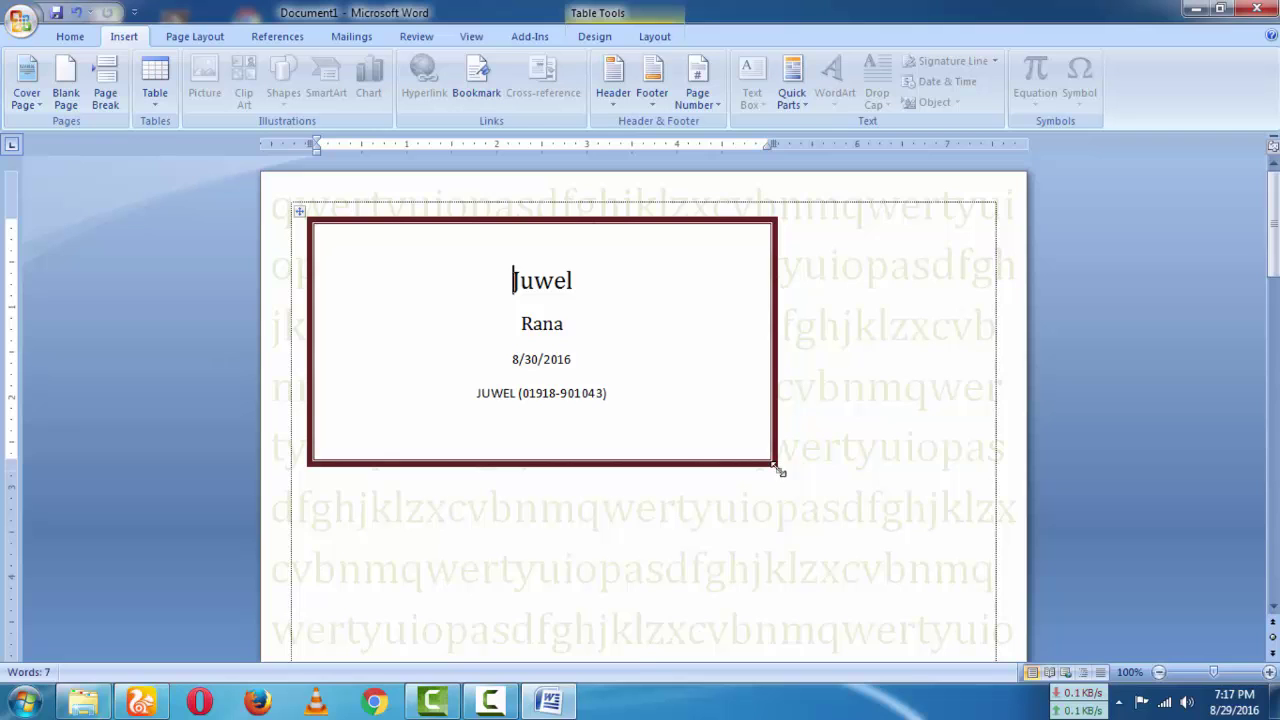
{"action": "left_click_drag", "start_coordinate": [777, 463], "coordinate": [659, 404]}
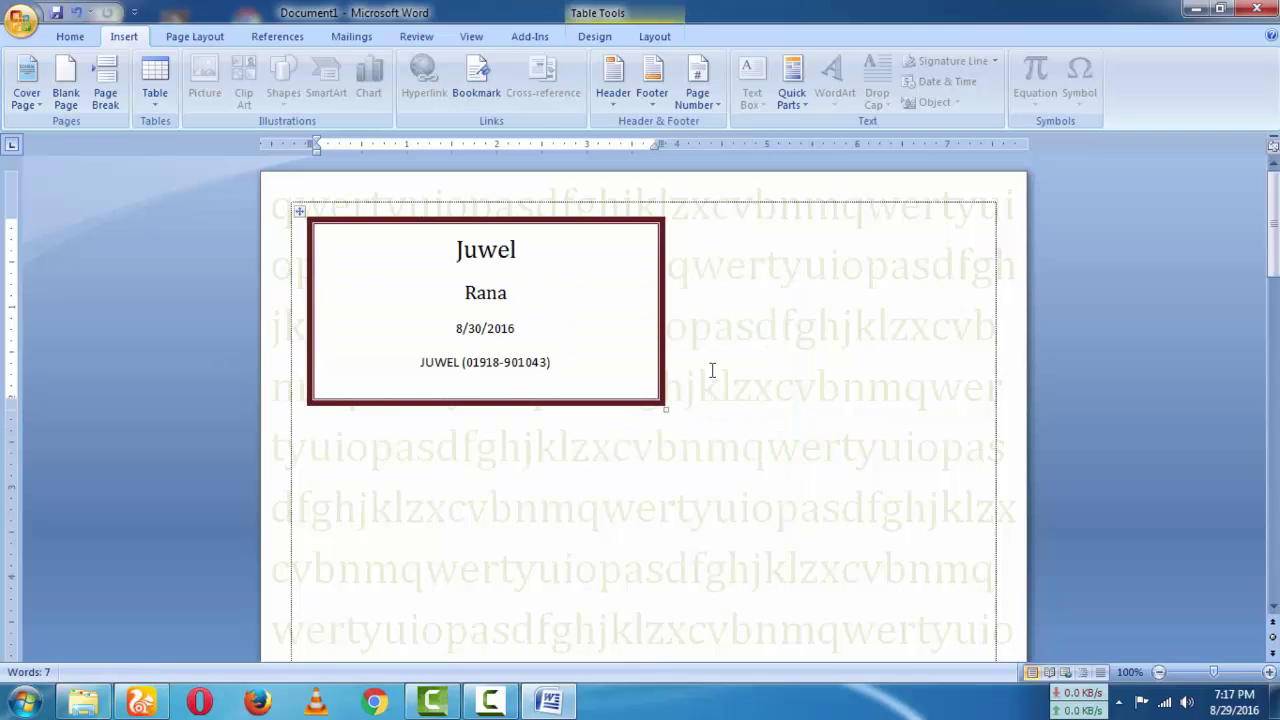
{"action": "left_click", "coordinate": [779, 330]}
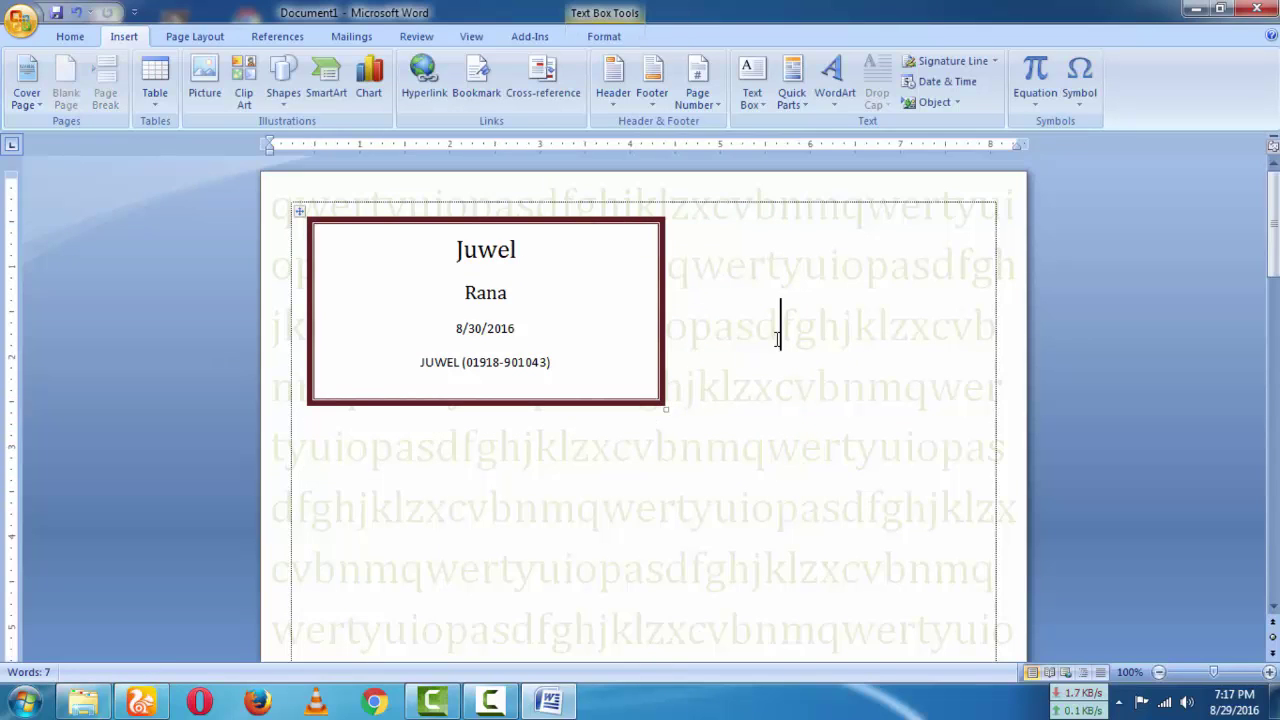
{"action": "left_click", "coordinate": [557, 249]}
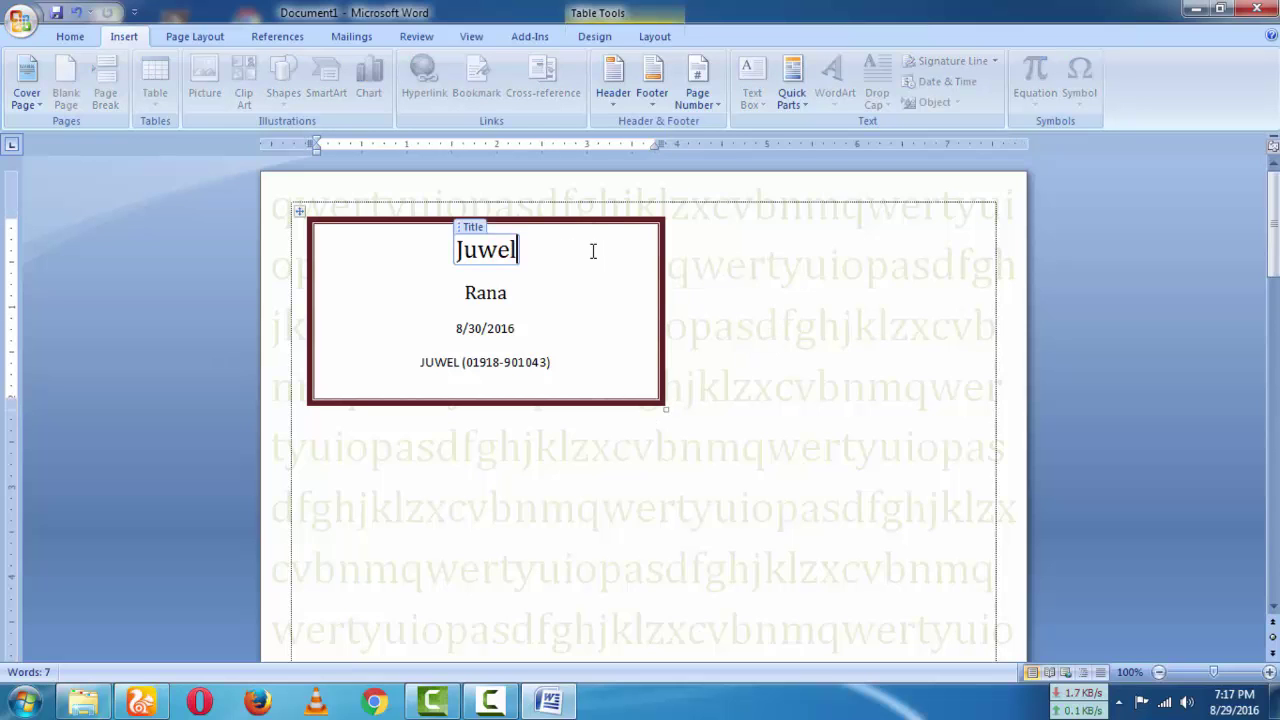
{"action": "left_click", "coordinate": [27, 98]}
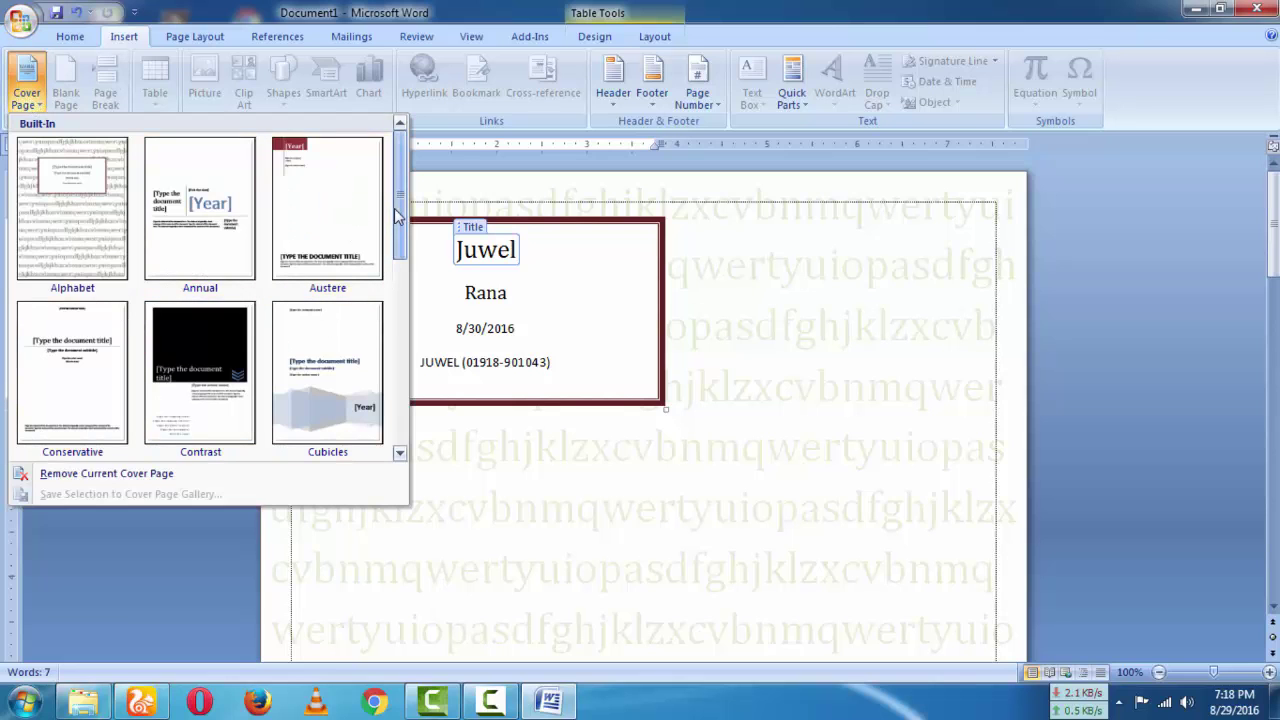
- Close the cover-page gallery and undo all the typed cover-page text
{"action": "left_click_drag", "start_coordinate": [404, 255], "coordinate": [909, 266]}
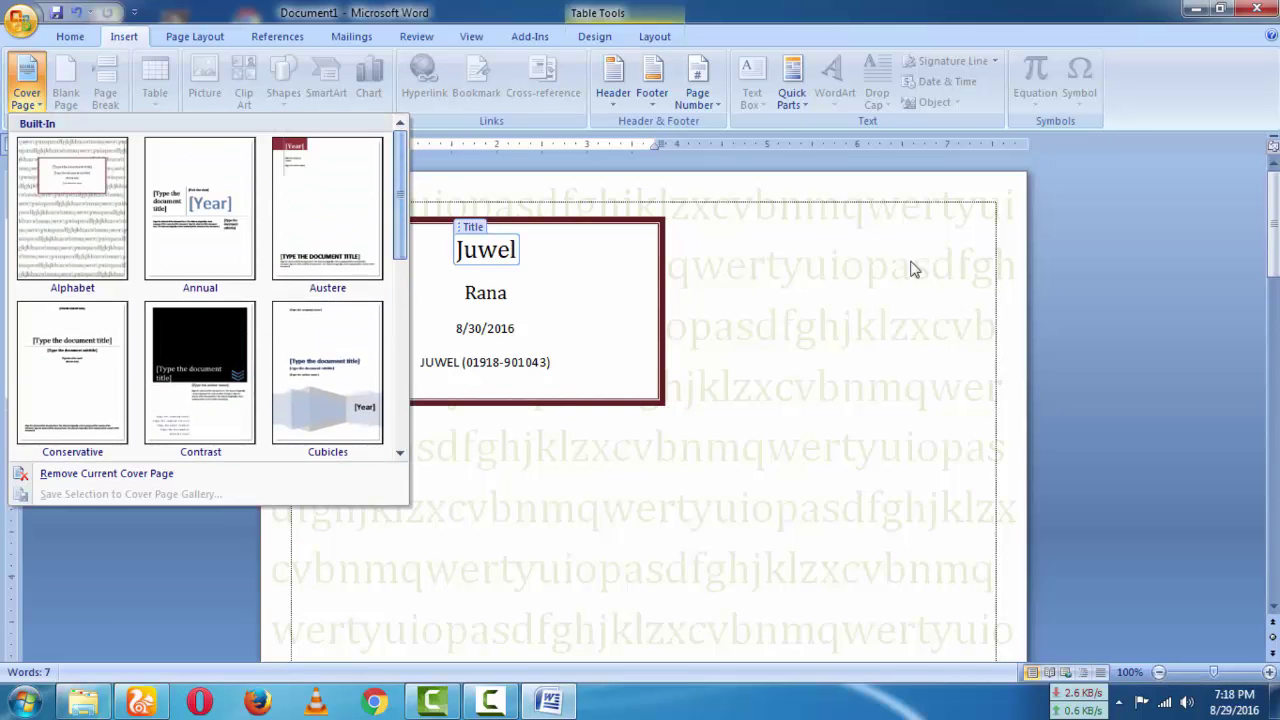
{"action": "left_click", "coordinate": [805, 294]}
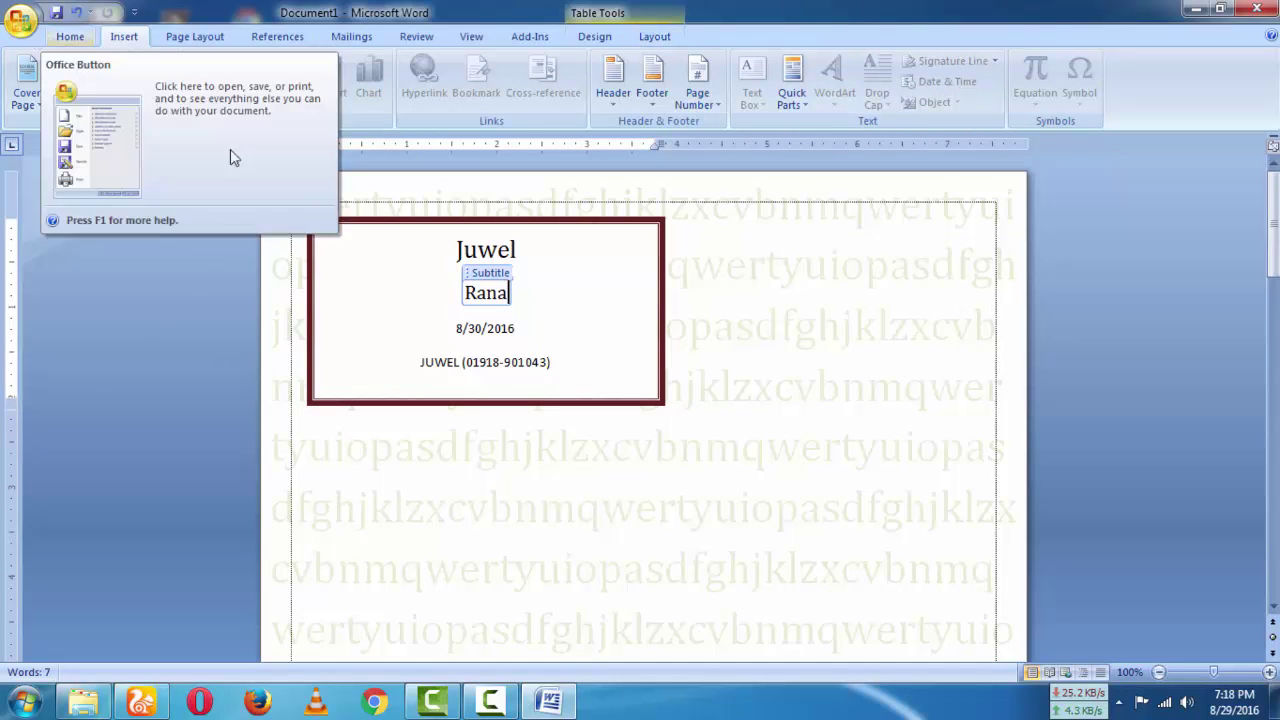
{"action": "left_click", "coordinate": [75, 13]}
{"action": "left_click", "coordinate": [75, 13]}
{"action": "left_click", "coordinate": [75, 13]}
{"action": "left_click", "coordinate": [75, 13]}
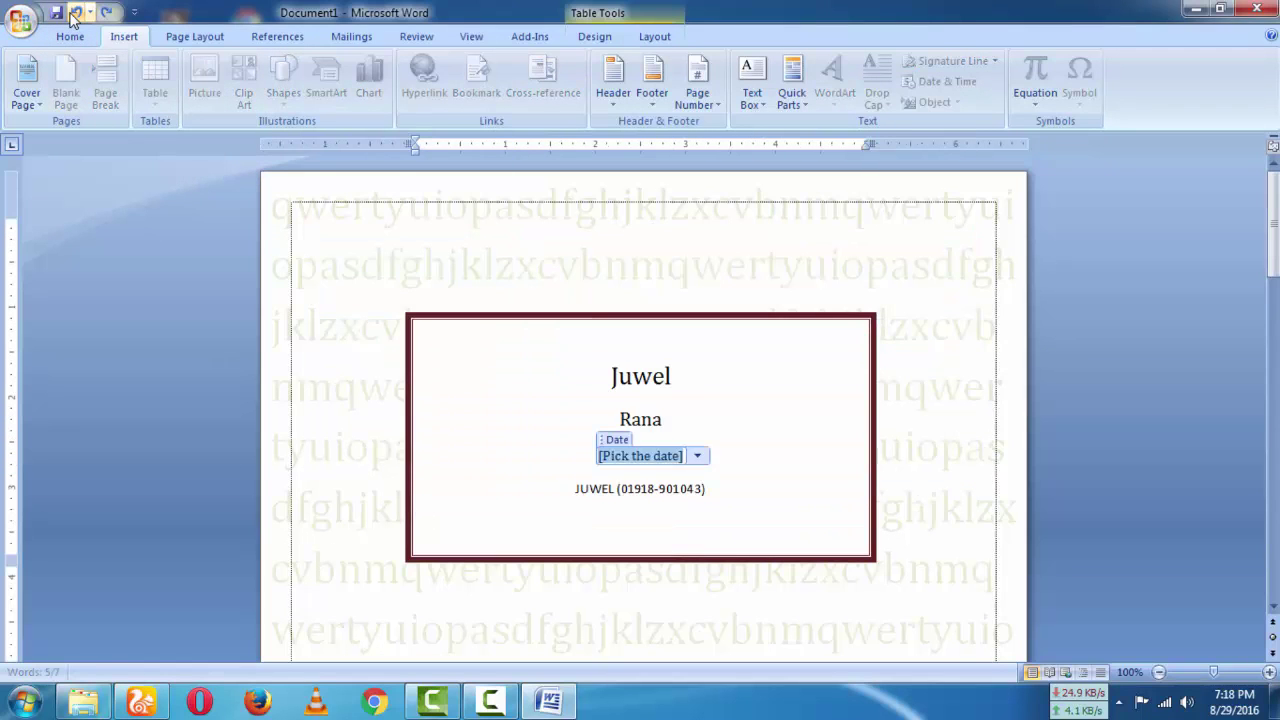
{"action": "left_click", "coordinate": [75, 13]}
{"action": "left_click", "coordinate": [75, 13]}
{"action": "left_click", "coordinate": [75, 13]}
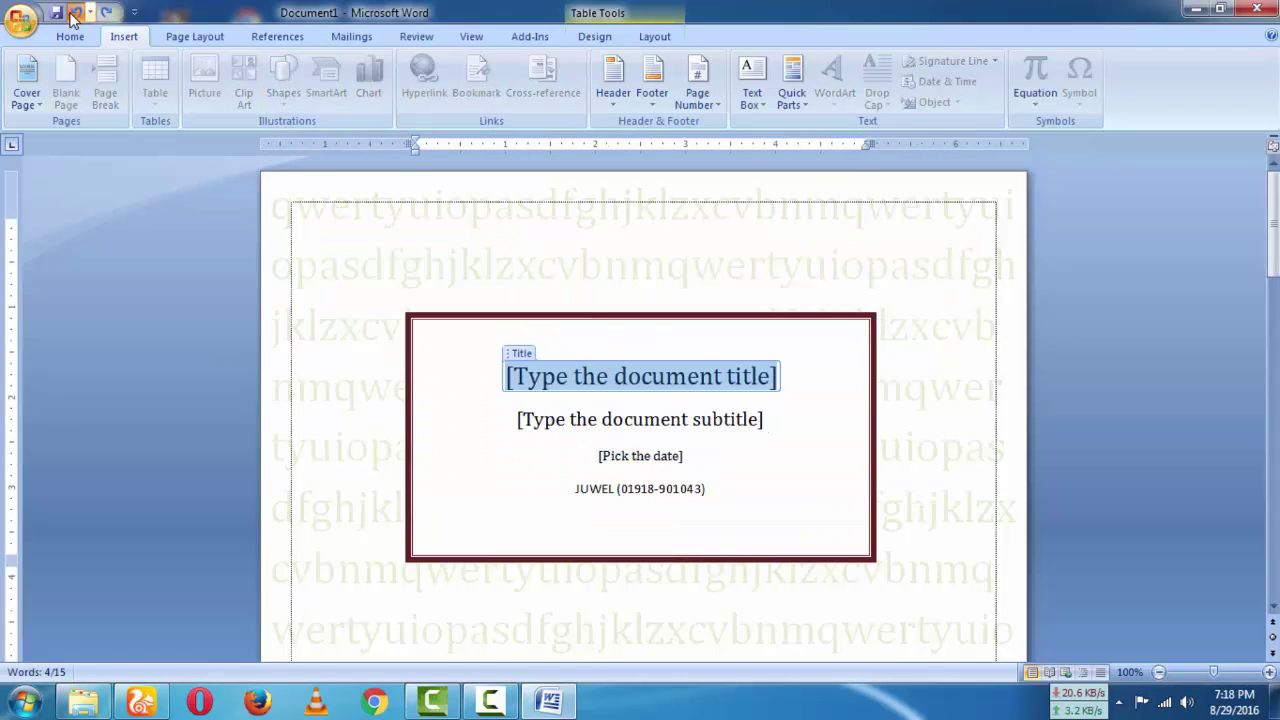
{"action": "left_click", "coordinate": [75, 13]}
{"action": "left_click", "coordinate": [75, 13]}
- Remove the cover page so the page is blank, and shift the paragraph indent slightly left
{"action": "left_click", "coordinate": [397, 306]}
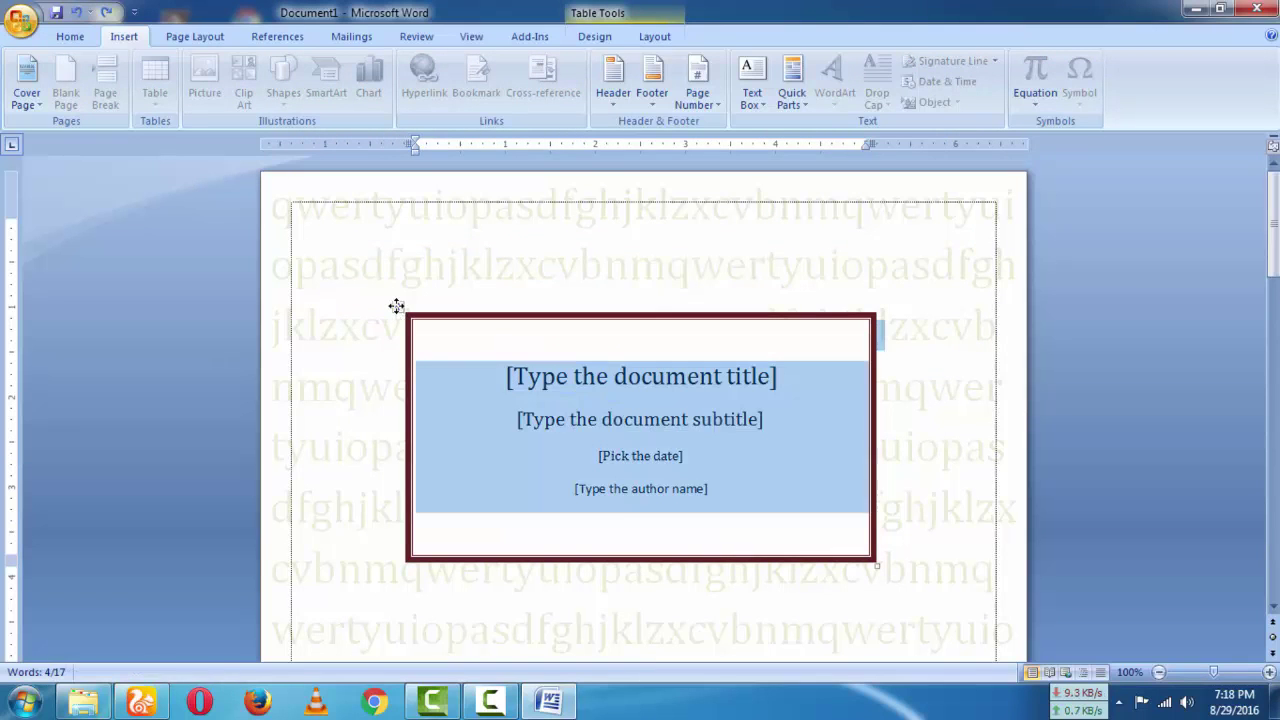
{"action": "key", "text": "BackSpace"}
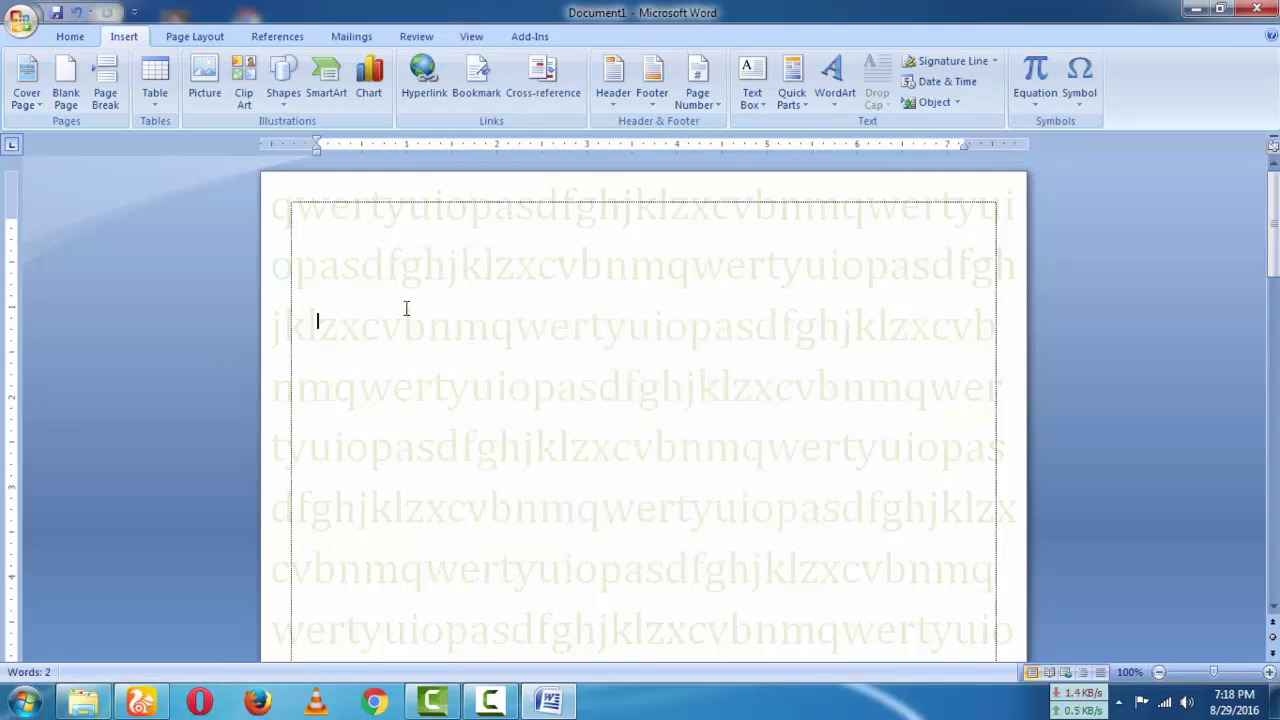
{"action": "left_click", "coordinate": [75, 13]}
{"action": "left_click", "coordinate": [621, 390]}
{"action": "key", "text": "BackSpace"}
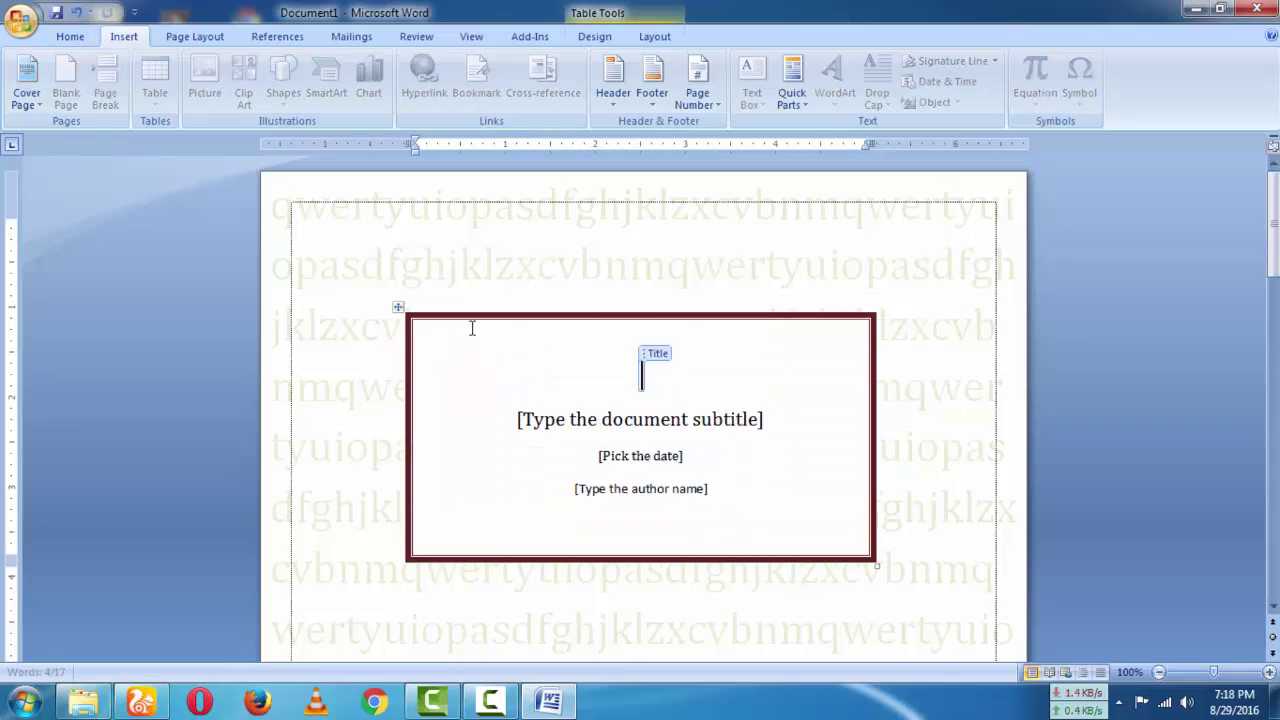
{"action": "key", "text": "BackSpace"}
{"action": "left_click", "coordinate": [77, 13]}
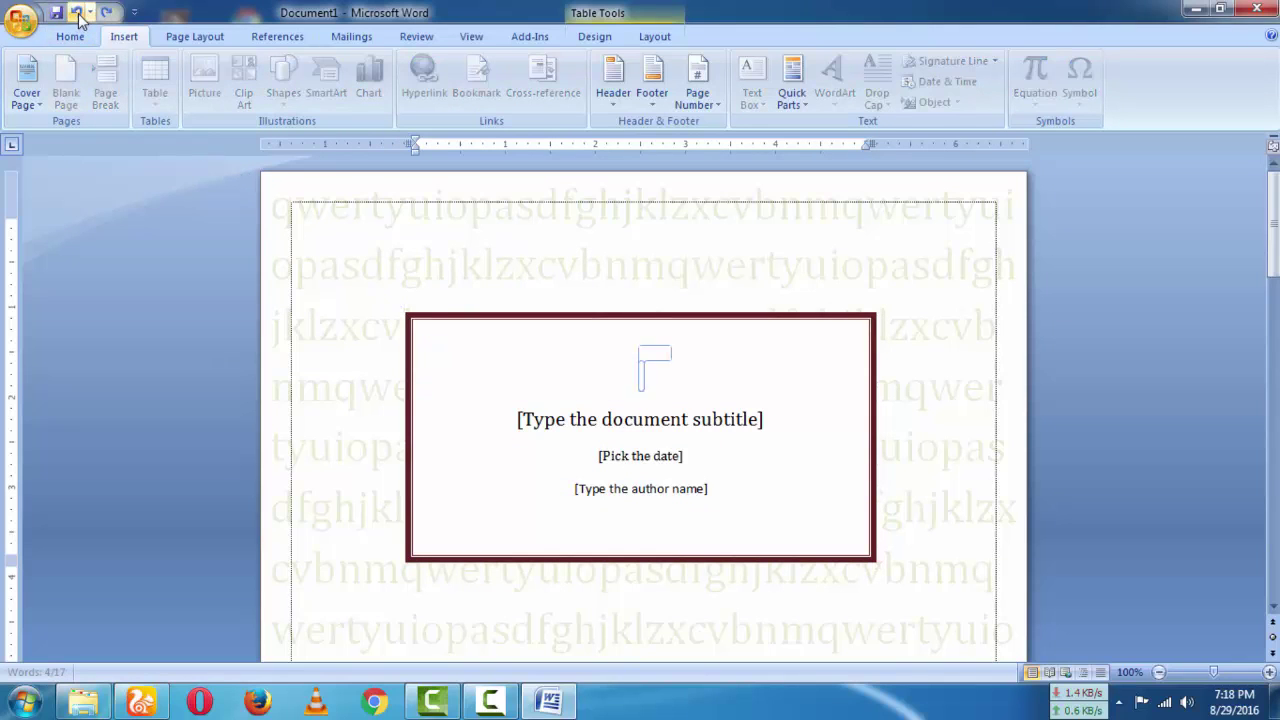
{"action": "left_click", "coordinate": [77, 13]}
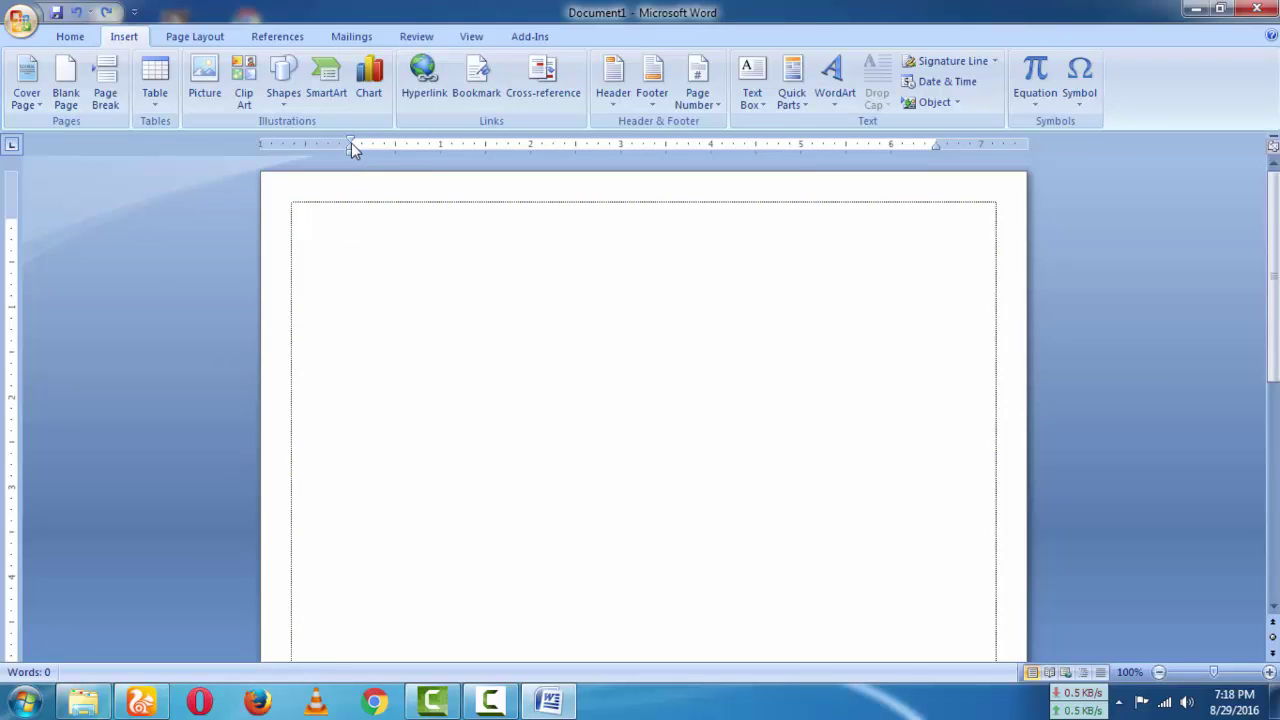
{"action": "left_click_drag", "start_coordinate": [351, 142], "coordinate": [350, 141]}
{"action": "left_click_drag", "start_coordinate": [349, 142], "coordinate": [334, 142]}
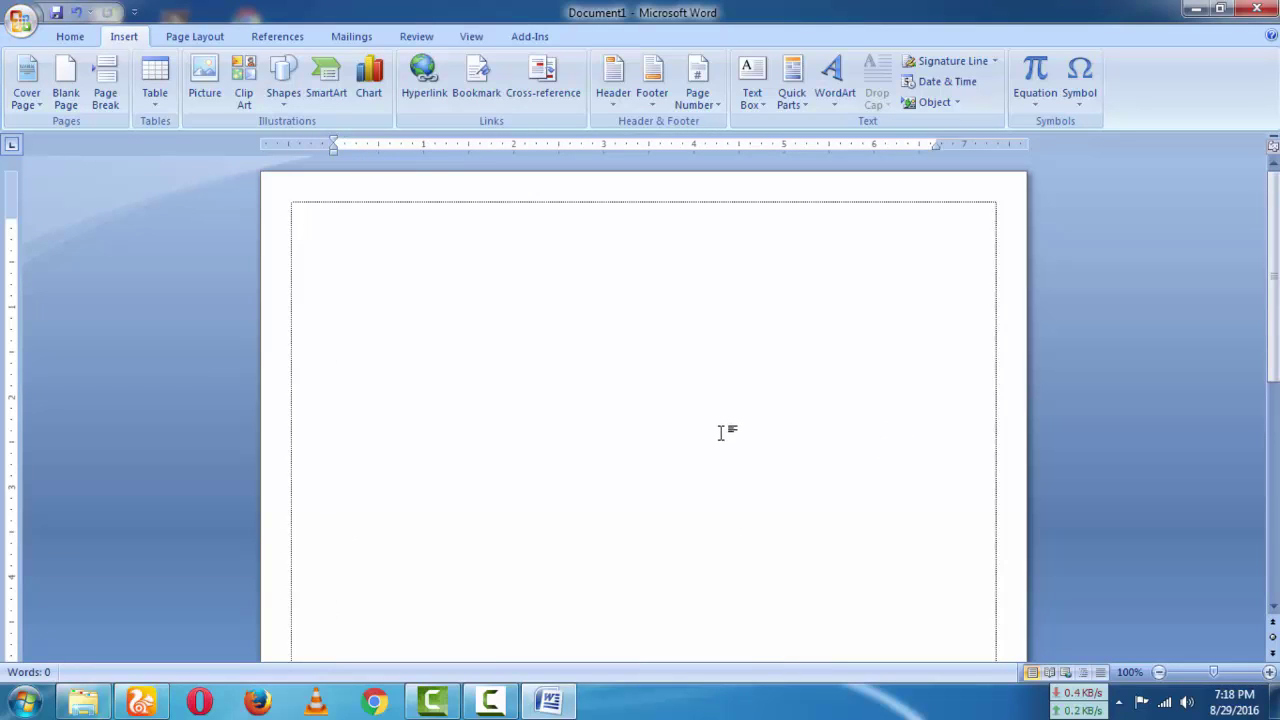
- Add a page break, then undo it to keep a single page
{"action": "left_click", "coordinate": [106, 98]}
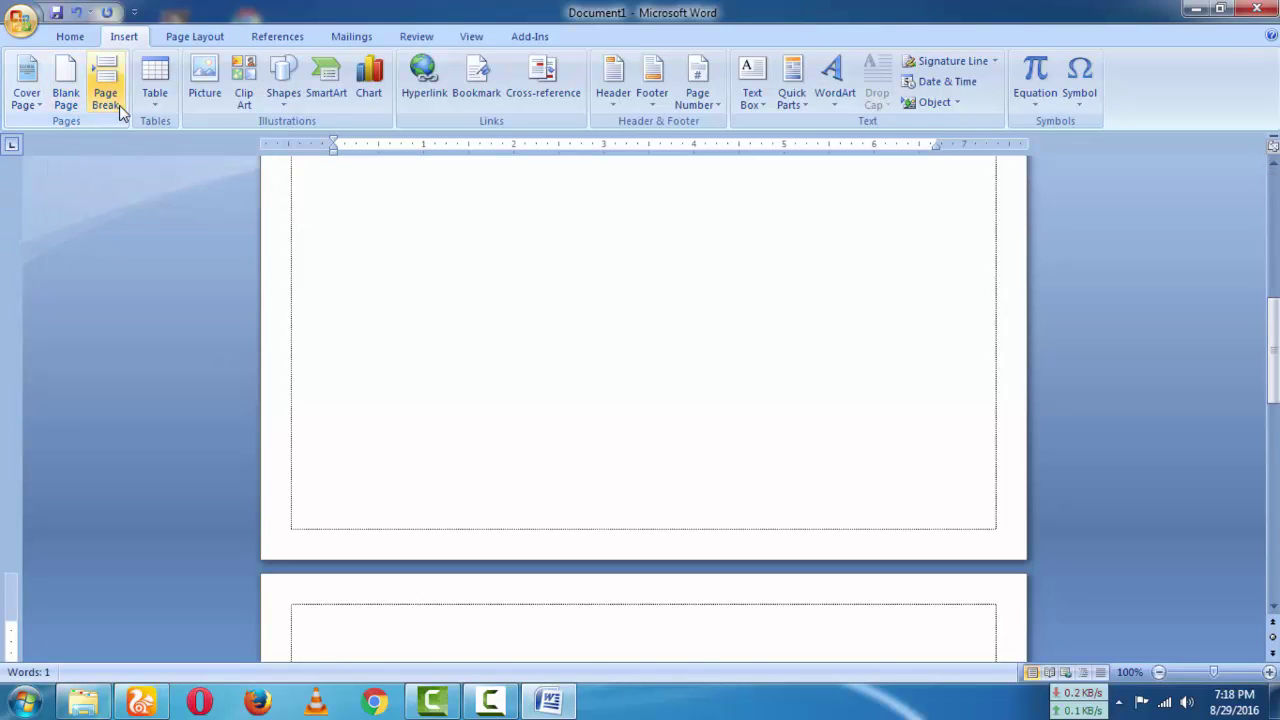
{"action": "left_click", "coordinate": [76, 12]}
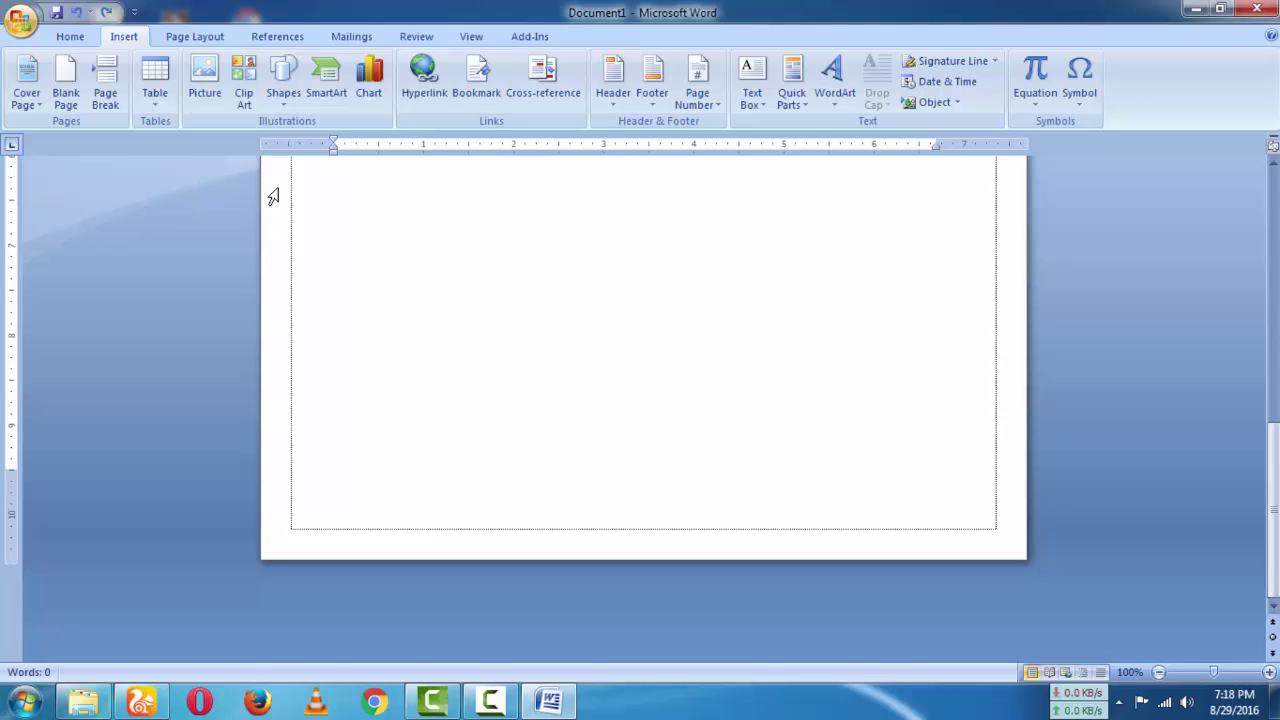
{"action": "left_click", "coordinate": [153, 100]}
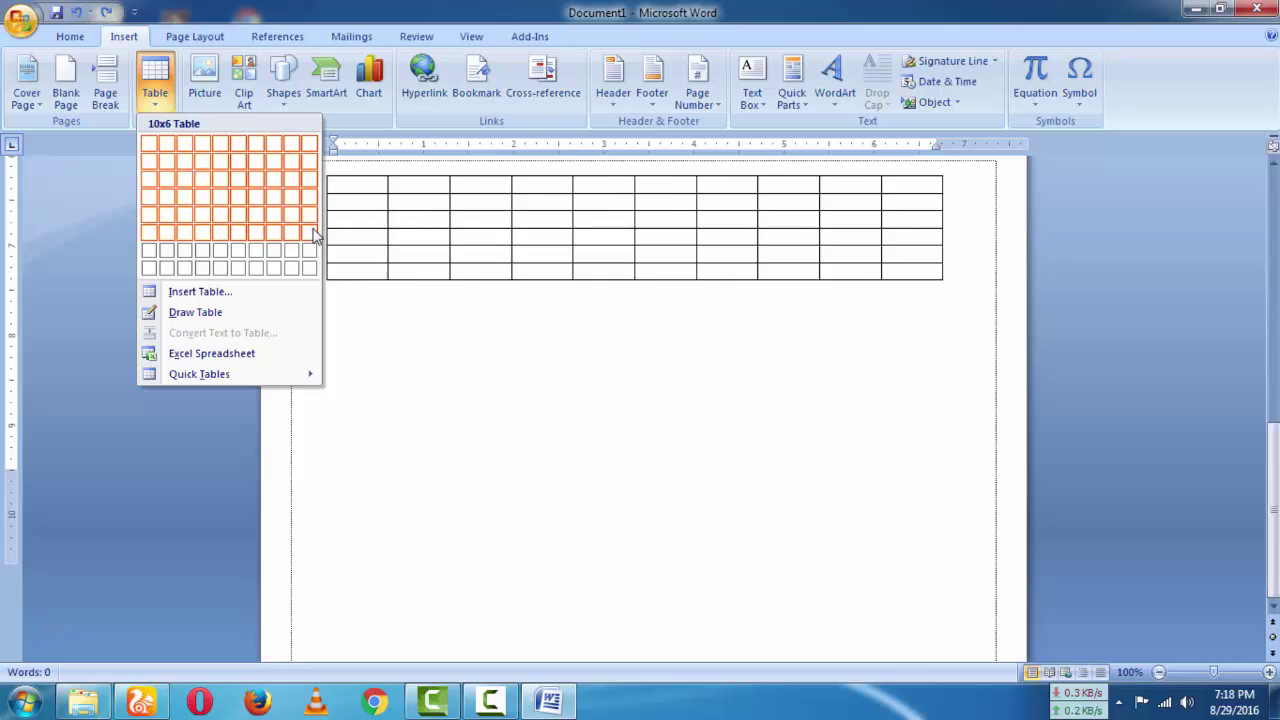
- Insert a table with 5 columns and 8 rows
{"action": "left_click", "coordinate": [210, 295]}
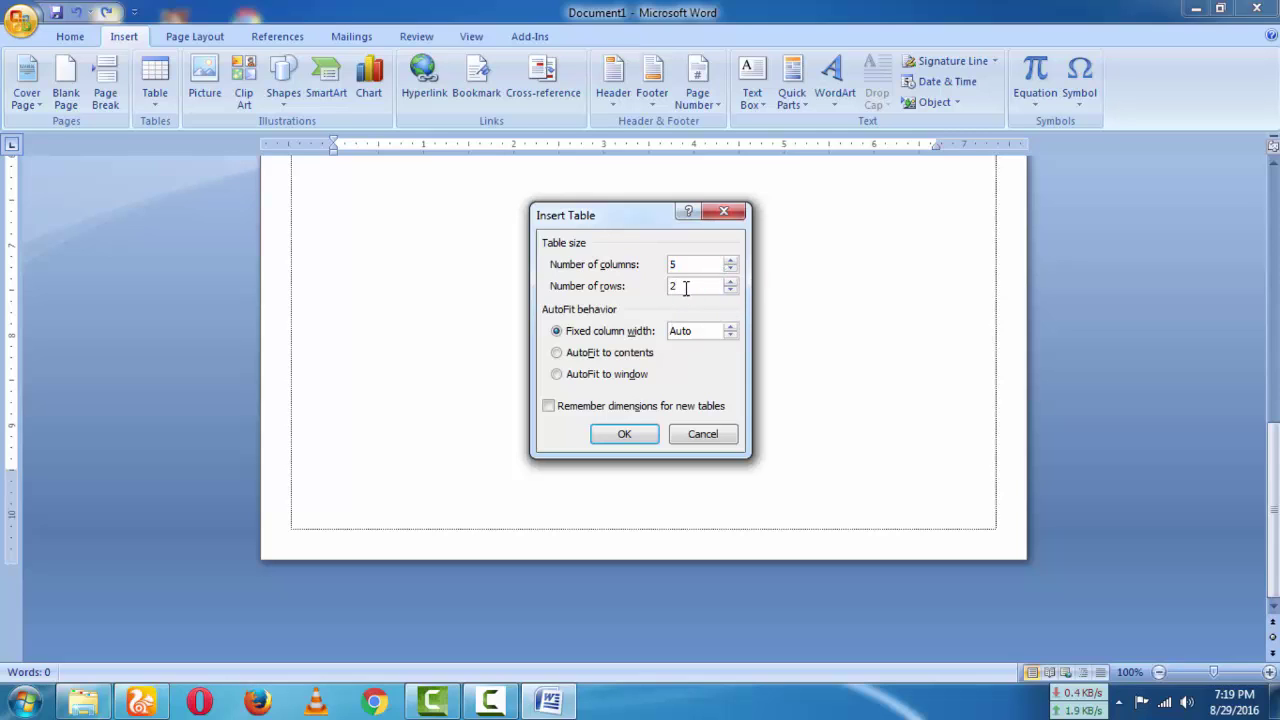
{"action": "left_click", "coordinate": [686, 288]}
{"action": "key", "text": "BackSpace"}
{"action": "type", "text": "8"}
{"action": "left_click", "coordinate": [624, 436]}
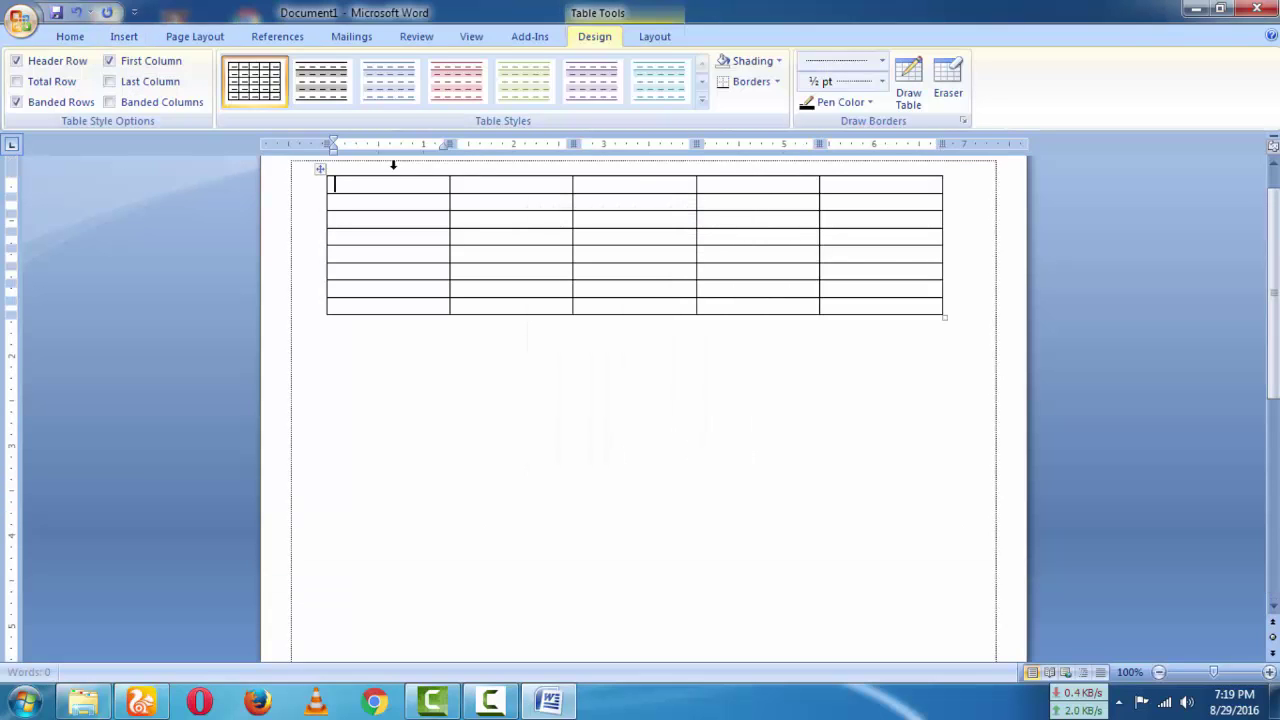
- Move the table slightly lower on the page and narrow its last column
{"action": "scroll", "coordinate": [795, 333], "scroll_direction": "up", "scroll_amount": 1}
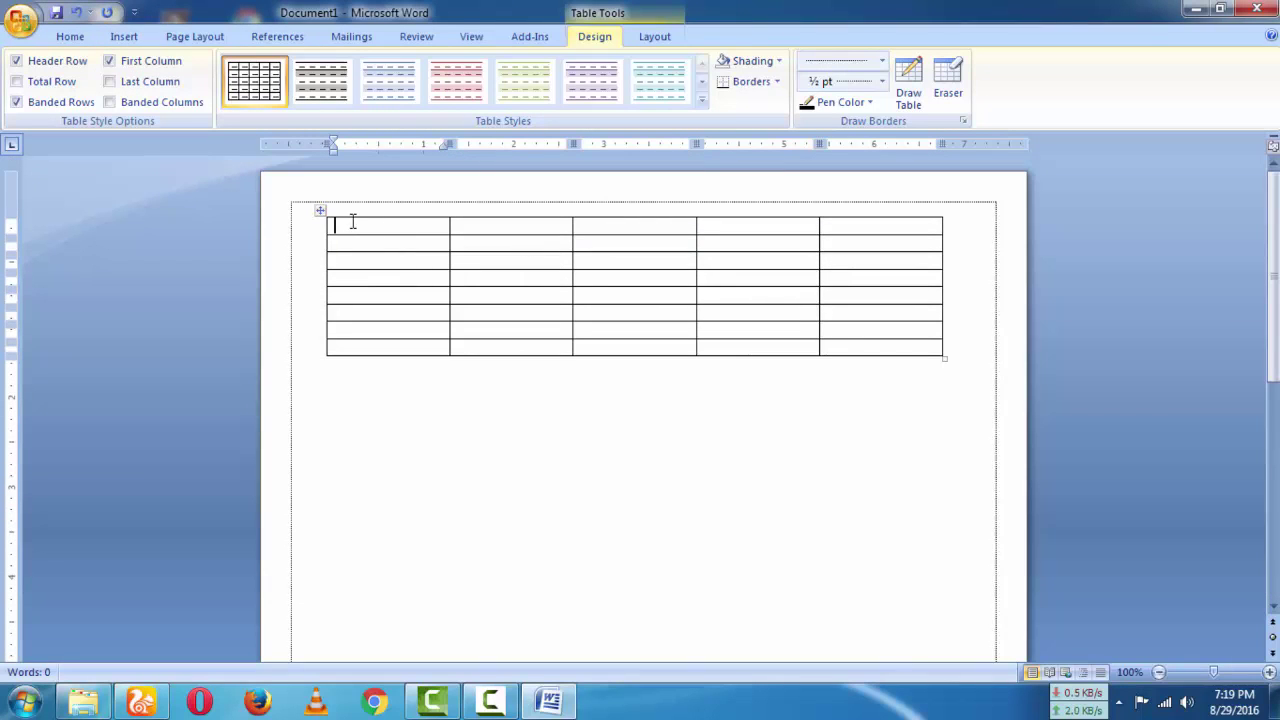
{"action": "left_click_drag", "start_coordinate": [317, 211], "coordinate": [317, 260]}
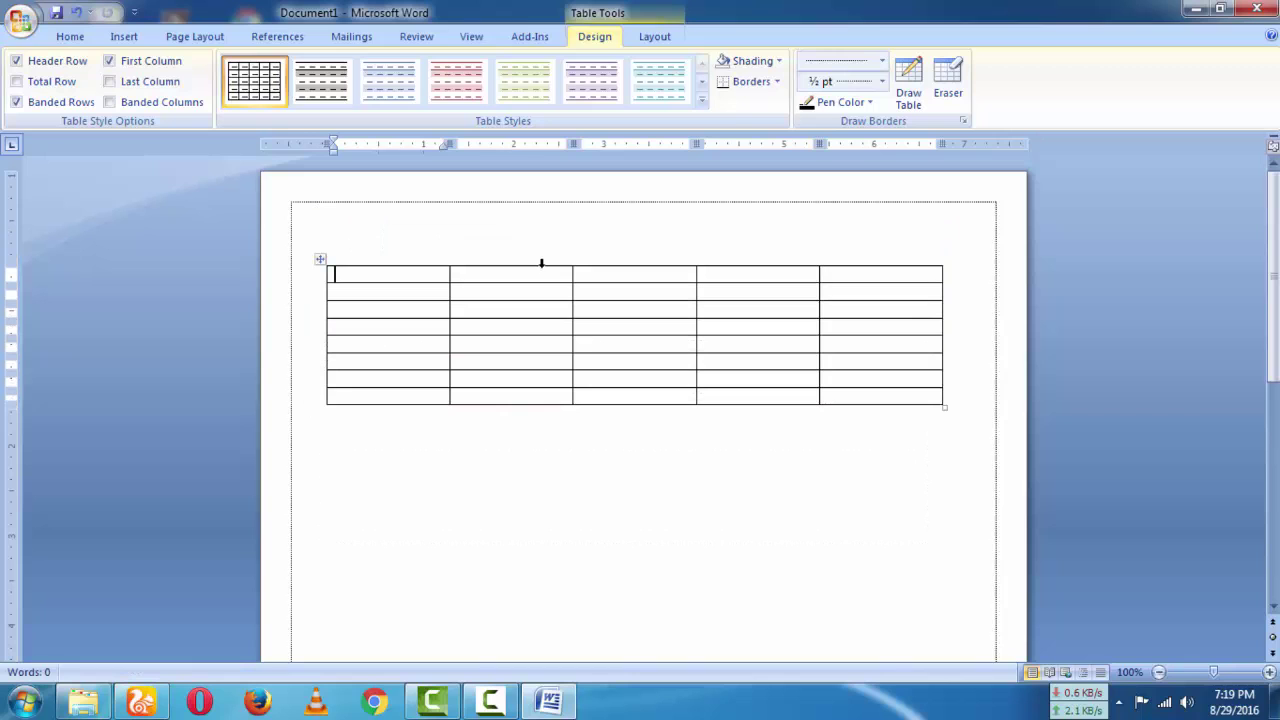
{"action": "left_click", "coordinate": [654, 36]}
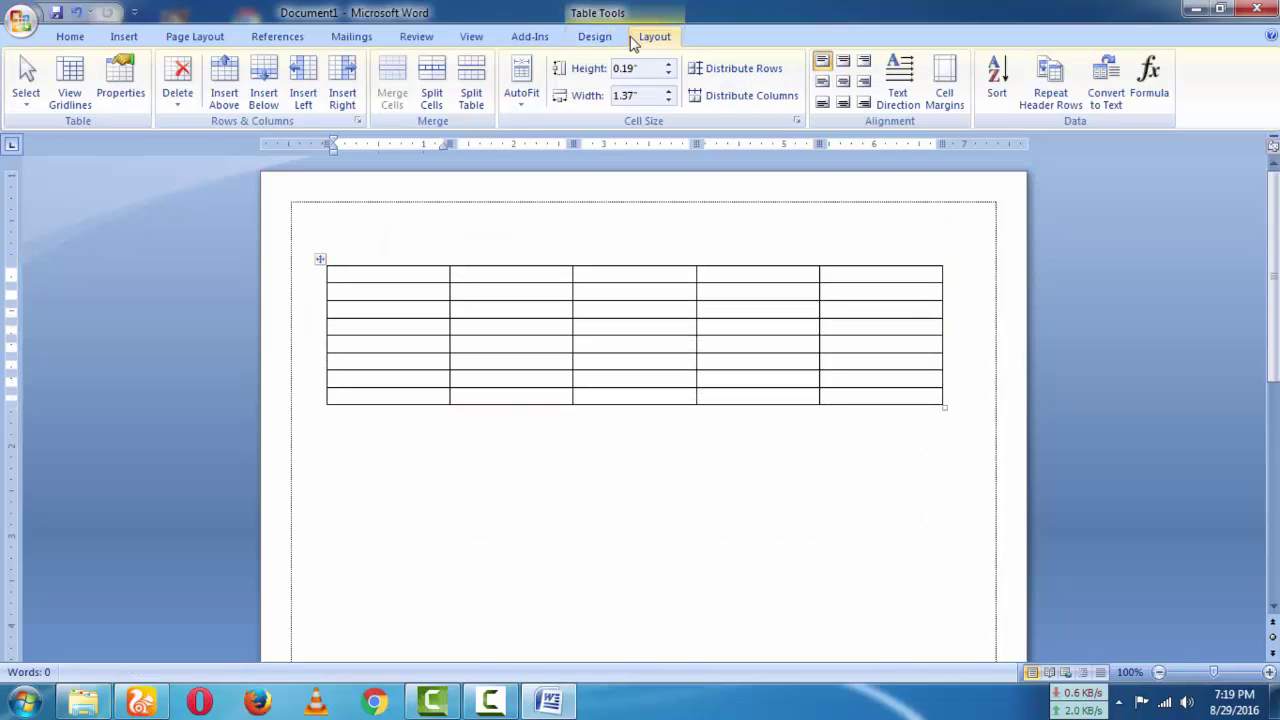
{"action": "left_click", "coordinate": [598, 36]}
{"action": "left_click", "coordinate": [656, 36]}
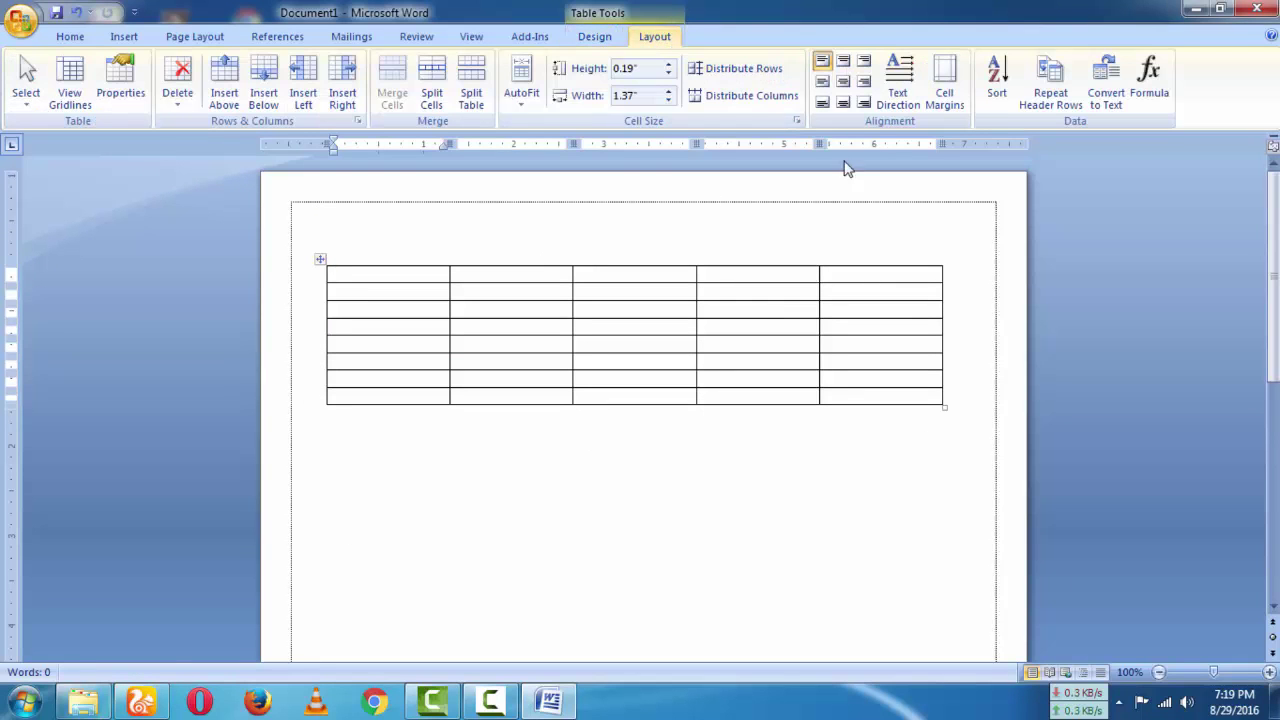
{"action": "left_click", "coordinate": [596, 36]}
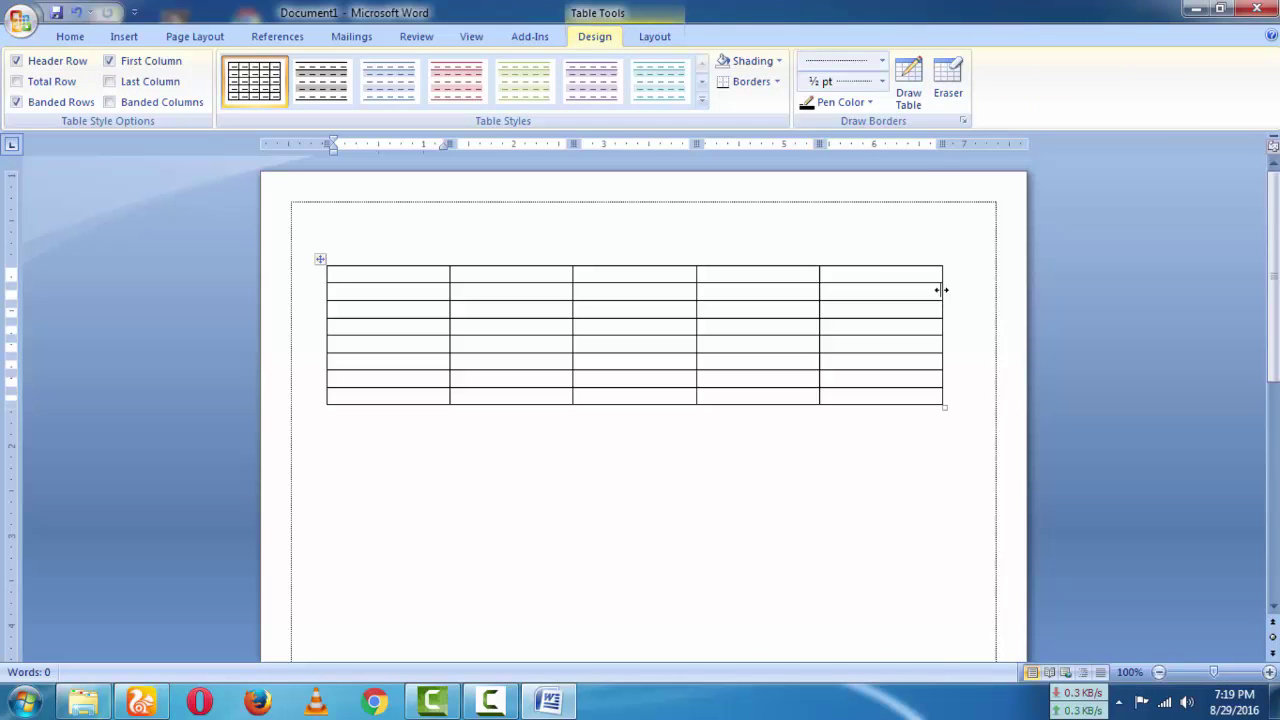
{"action": "left_click_drag", "start_coordinate": [941, 290], "coordinate": [908, 290]}
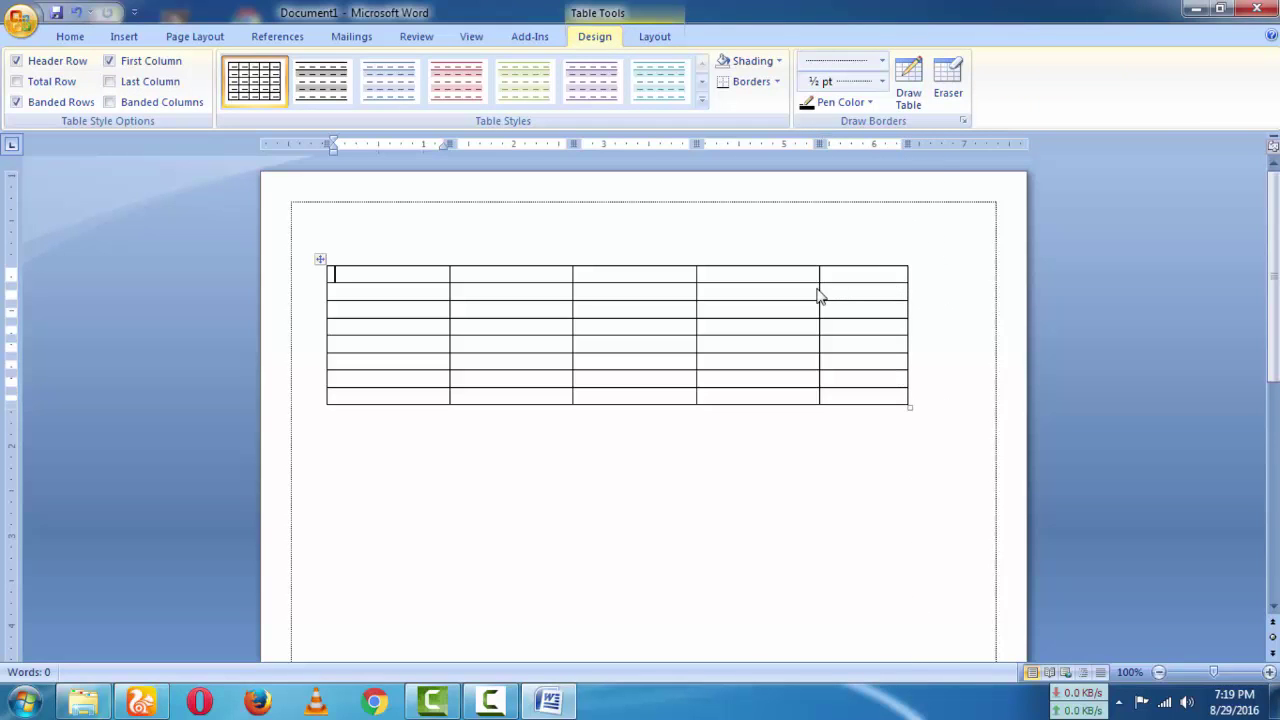
- Insert a new column to the left of the table's first column
{"action": "right_click", "coordinate": [390, 278]}
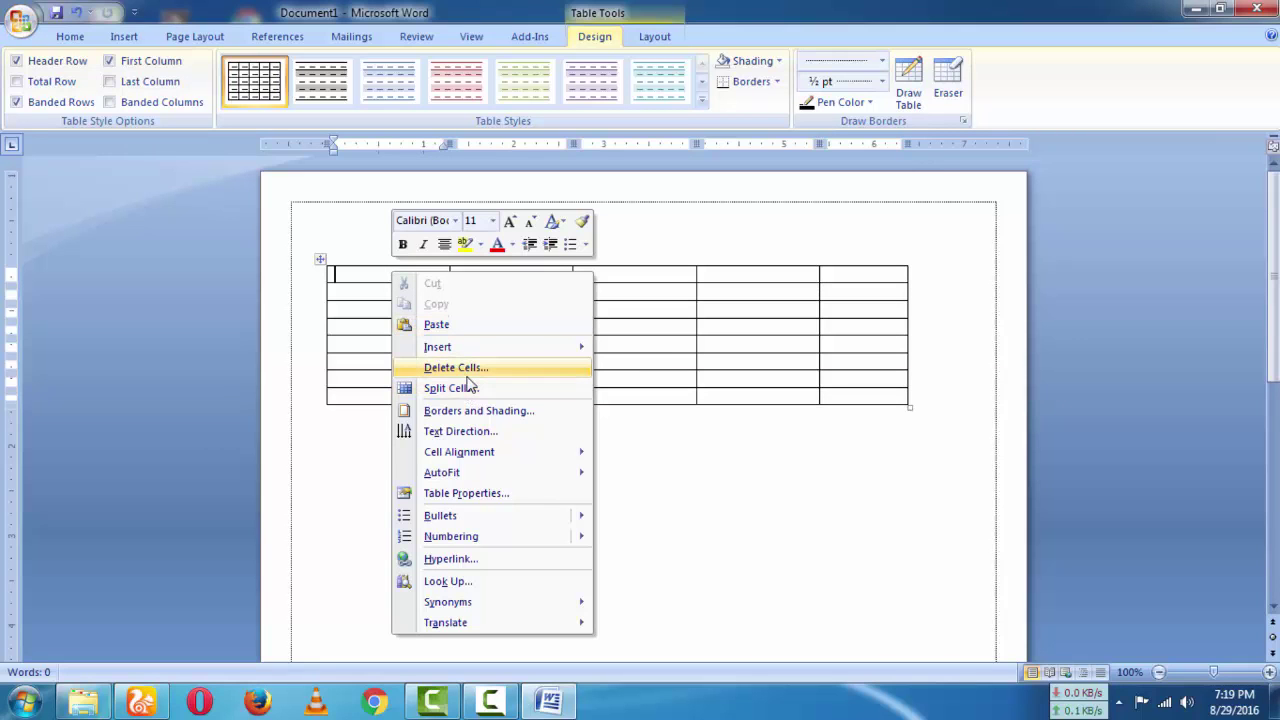
{"action": "mouse_move", "coordinate": [477, 360]}
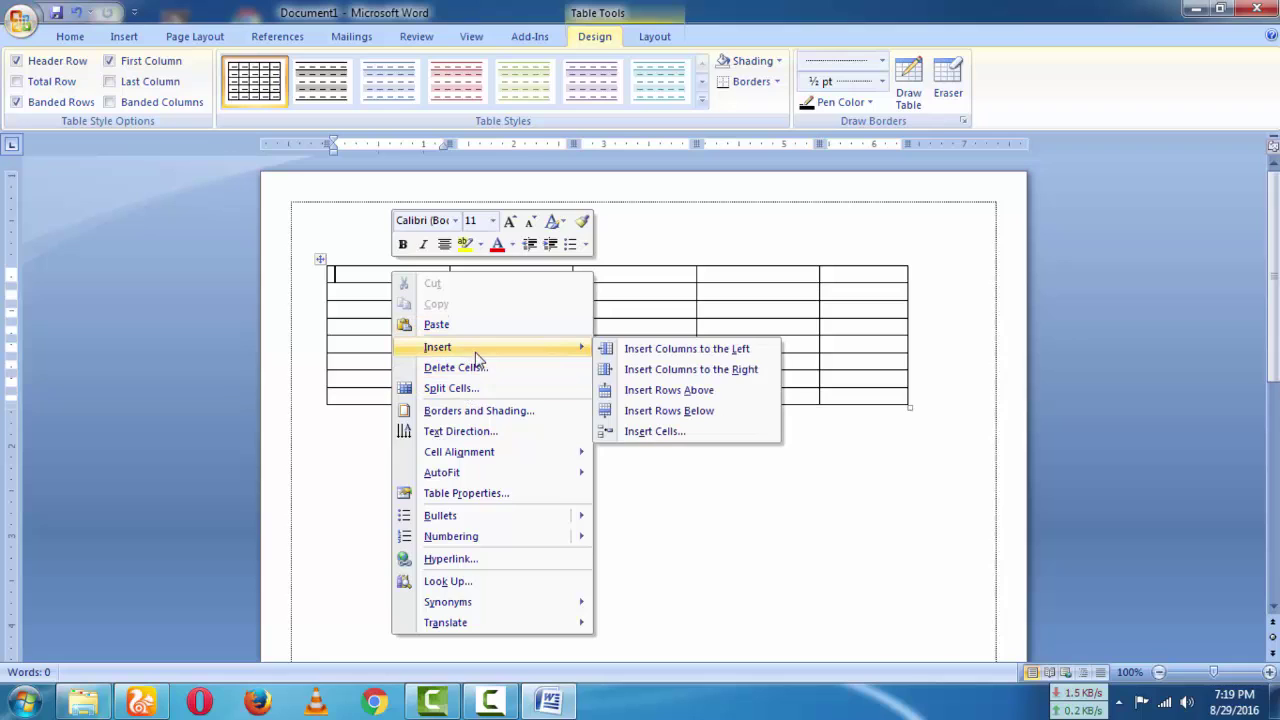
{"action": "left_click", "coordinate": [678, 357]}
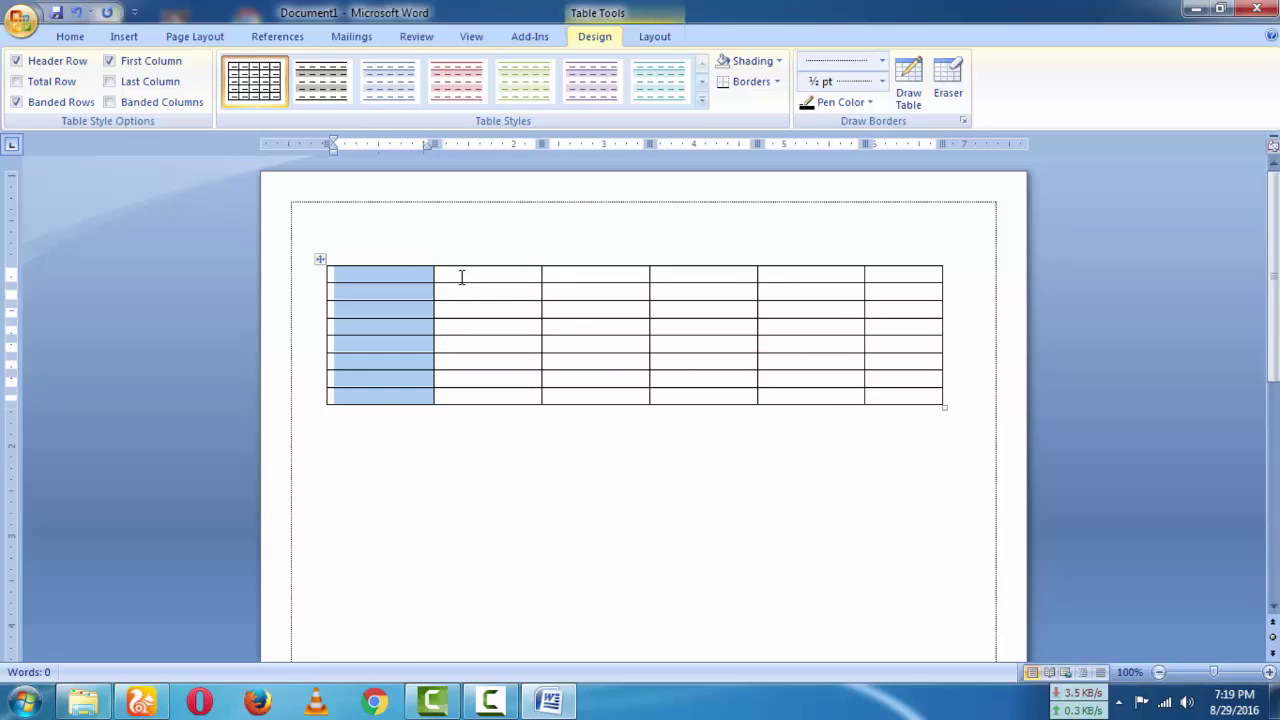
{"action": "left_click", "coordinate": [462, 277]}
- Delete a cell with shift-cells-left, then undo the deletion with Ctrl+Z
{"action": "right_click", "coordinate": [477, 278]}
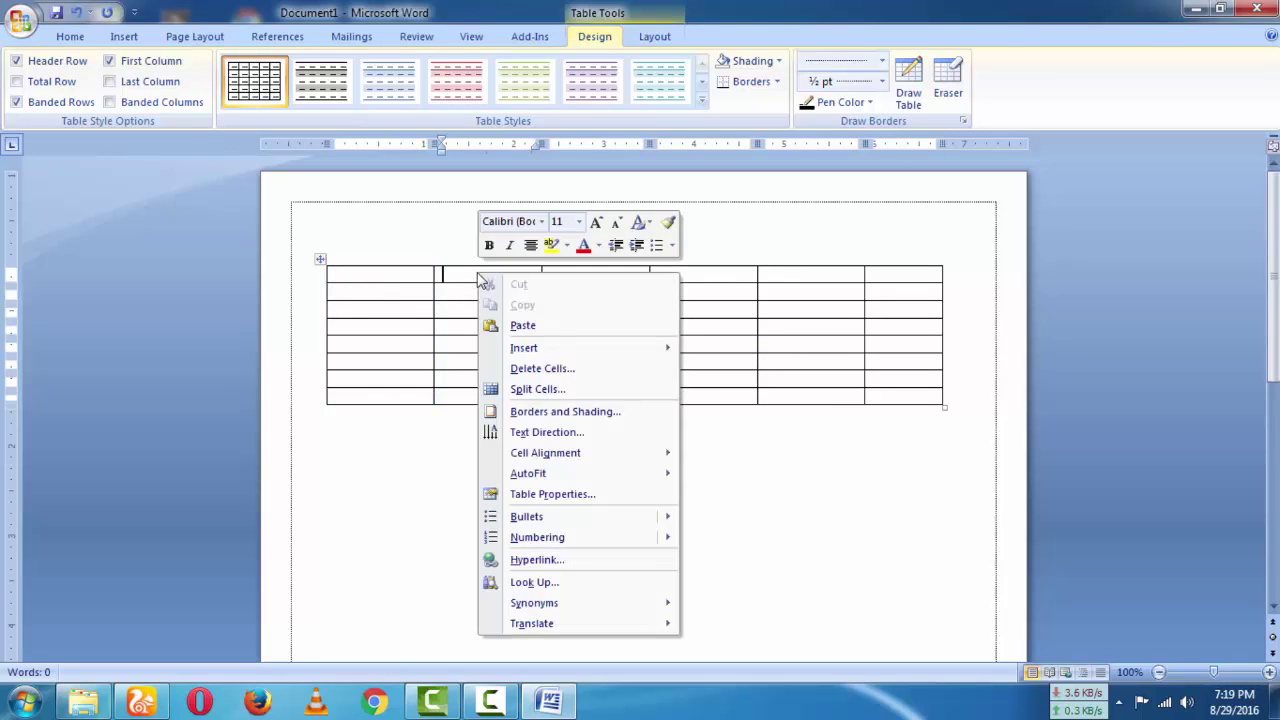
{"action": "left_click", "coordinate": [542, 369]}
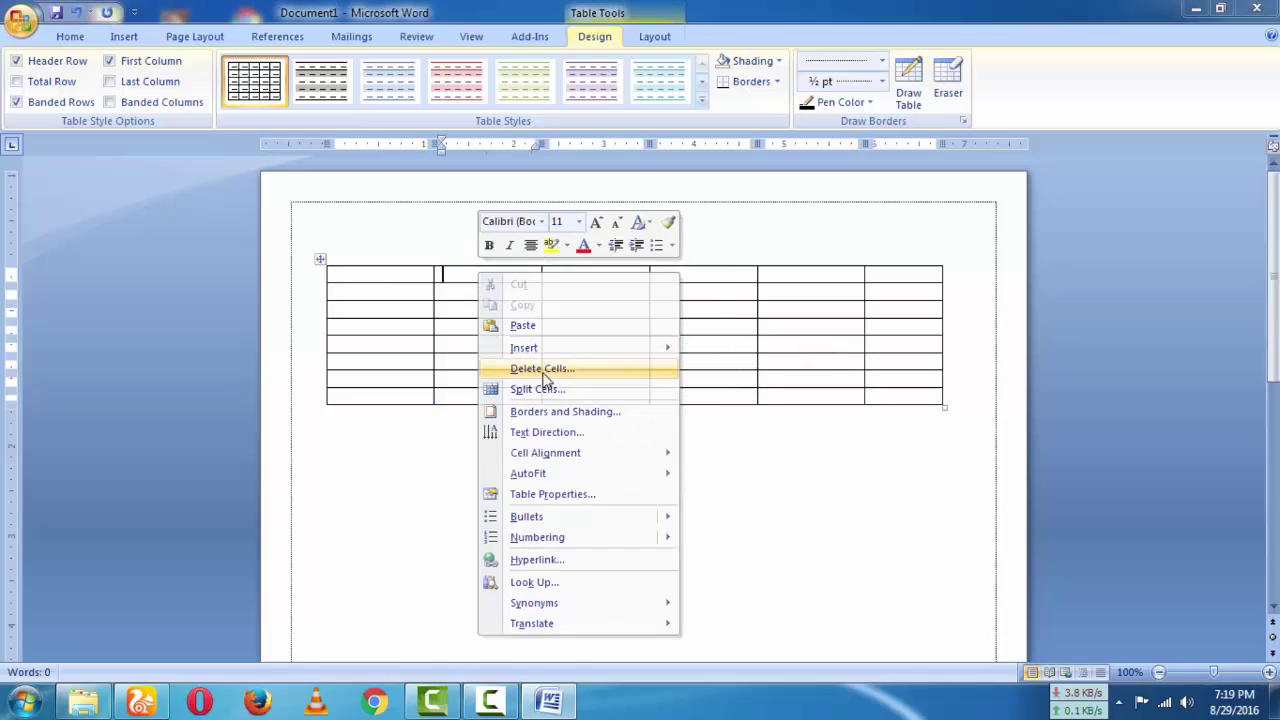
{"action": "left_click", "coordinate": [605, 394]}
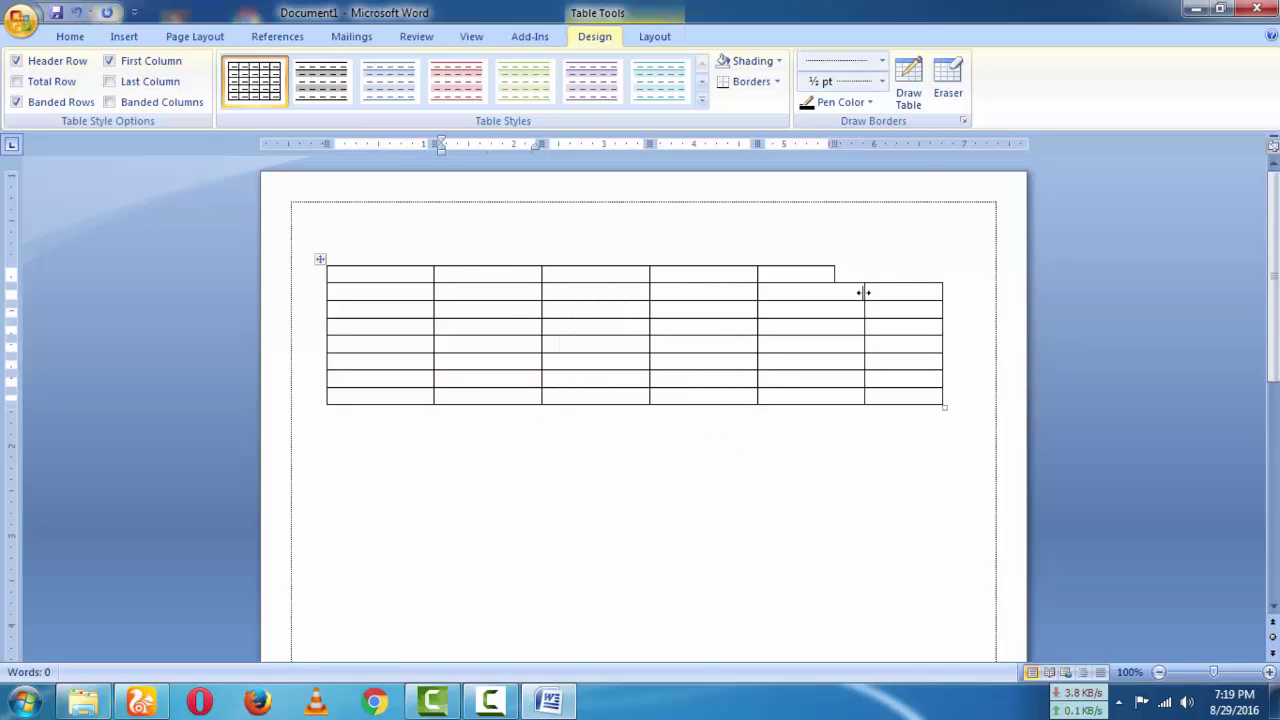
{"action": "key", "text": "ctrl+z"}
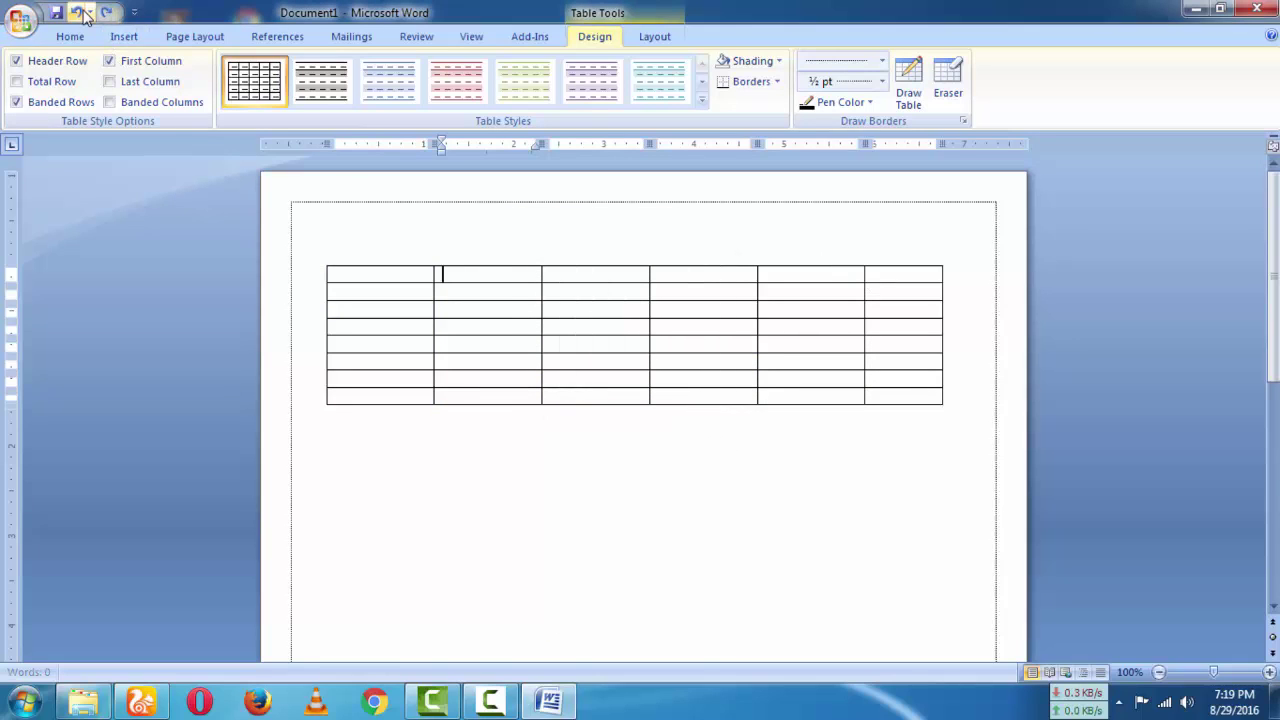
- Draw a double-line border segment inside the table
{"action": "left_click", "coordinate": [882, 61]}
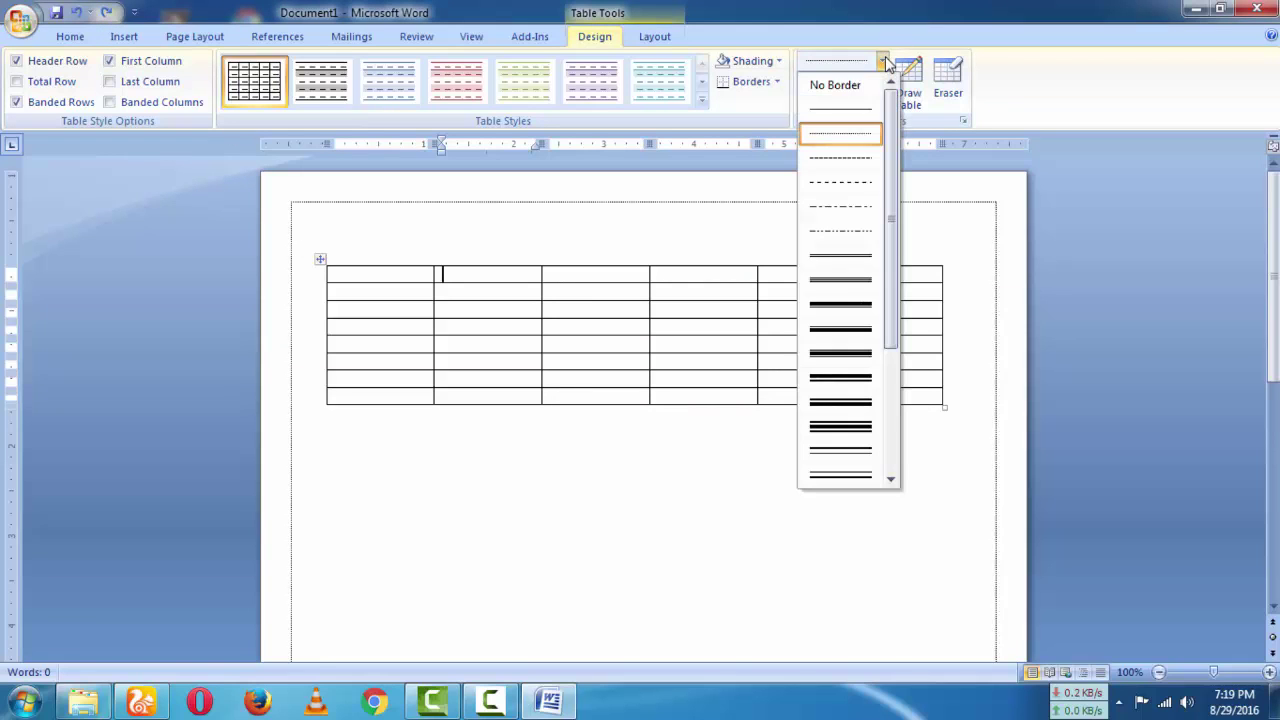
{"action": "left_click", "coordinate": [853, 280]}
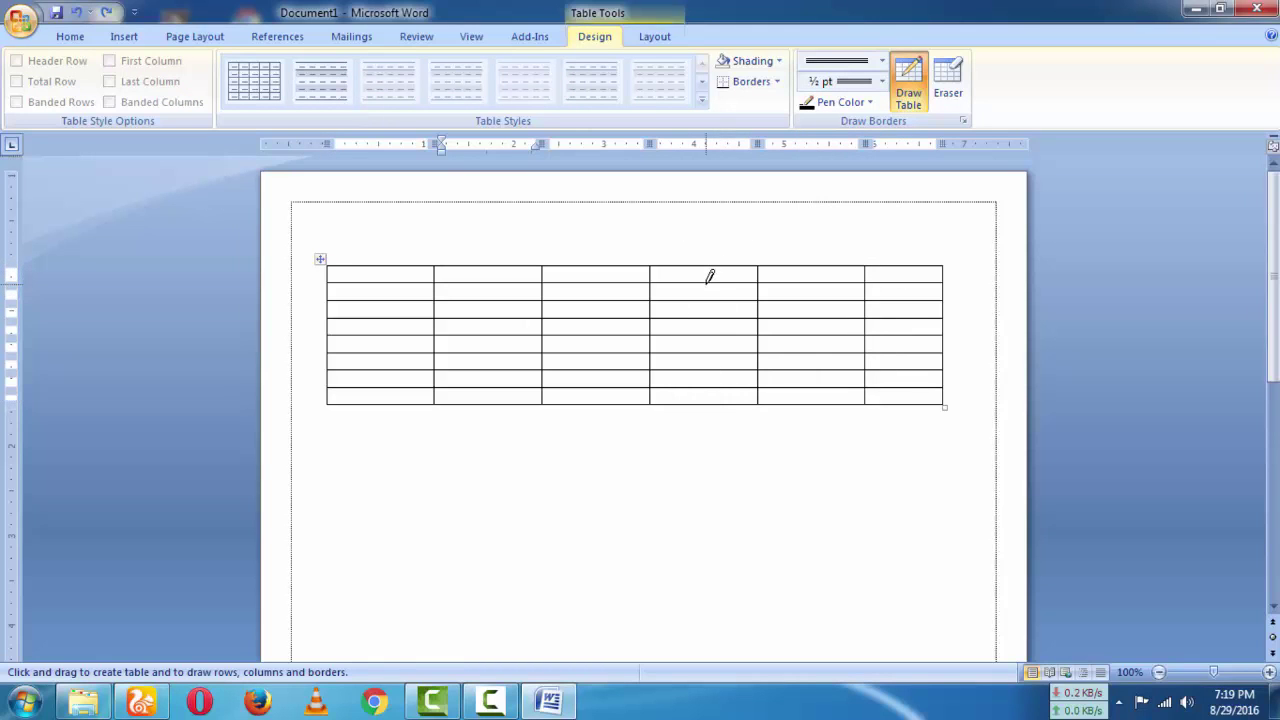
{"action": "left_click_drag", "start_coordinate": [706, 283], "coordinate": [711, 264]}
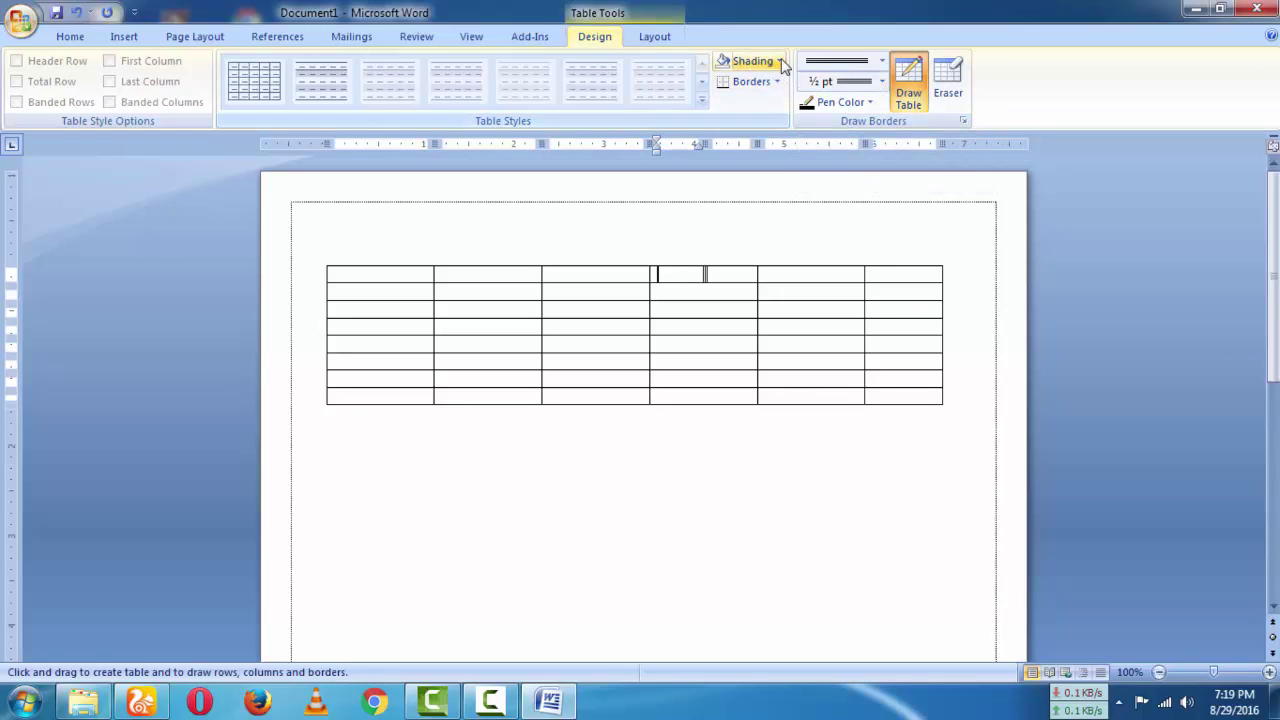
- Dismiss the shading colours and undo the added column and the whole table
{"action": "left_click", "coordinate": [780, 61]}
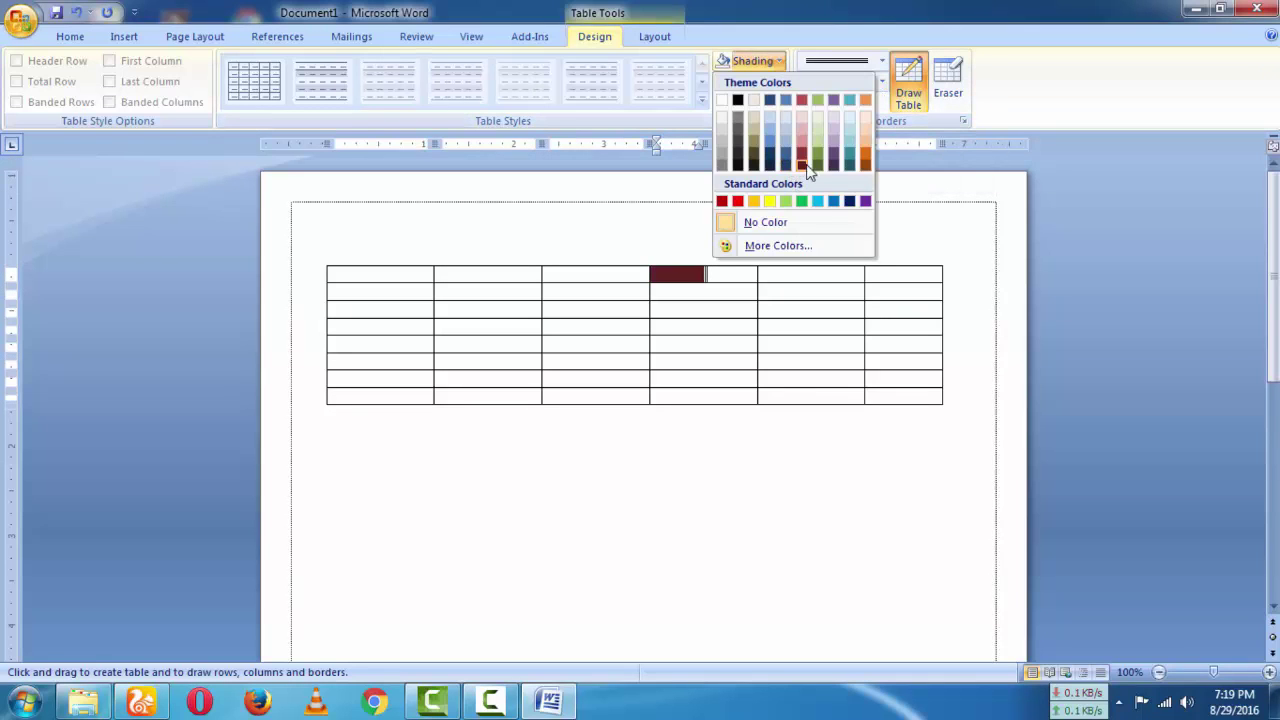
{"action": "left_click", "coordinate": [76, 13]}
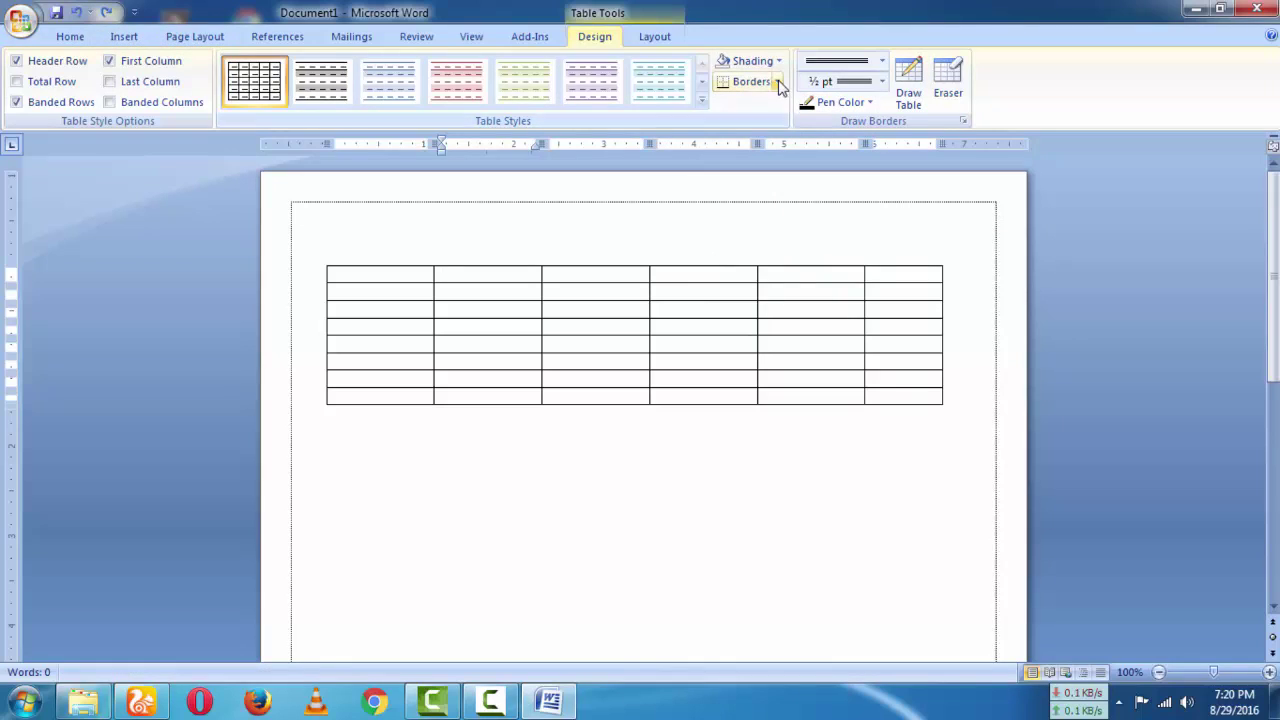
{"action": "left_click", "coordinate": [79, 13]}
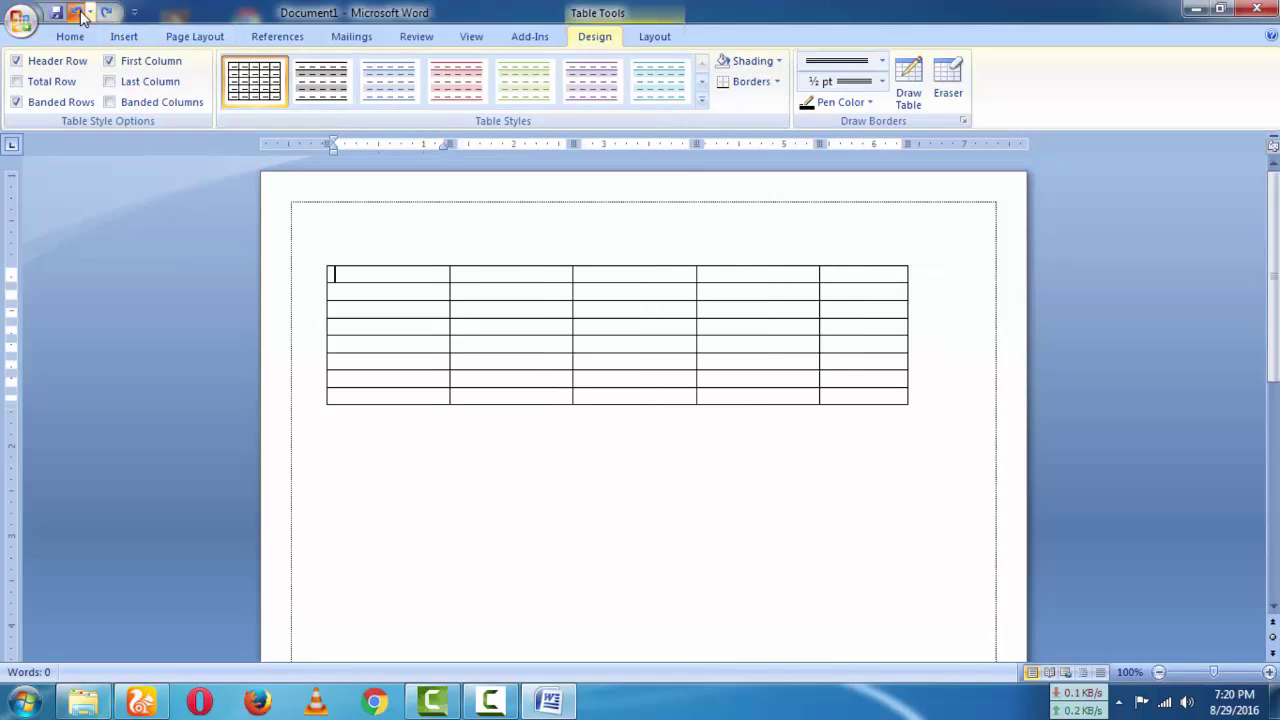
{"action": "left_click", "coordinate": [79, 13]}
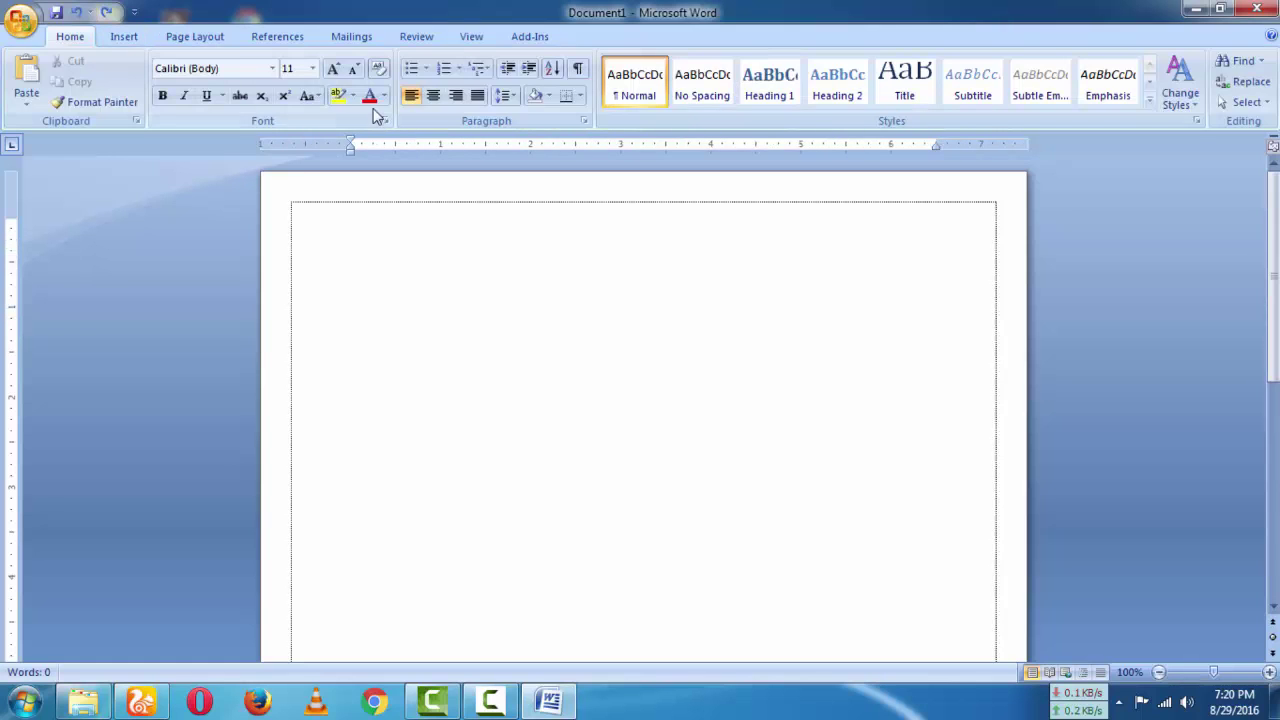
{"action": "left_click", "coordinate": [124, 36]}
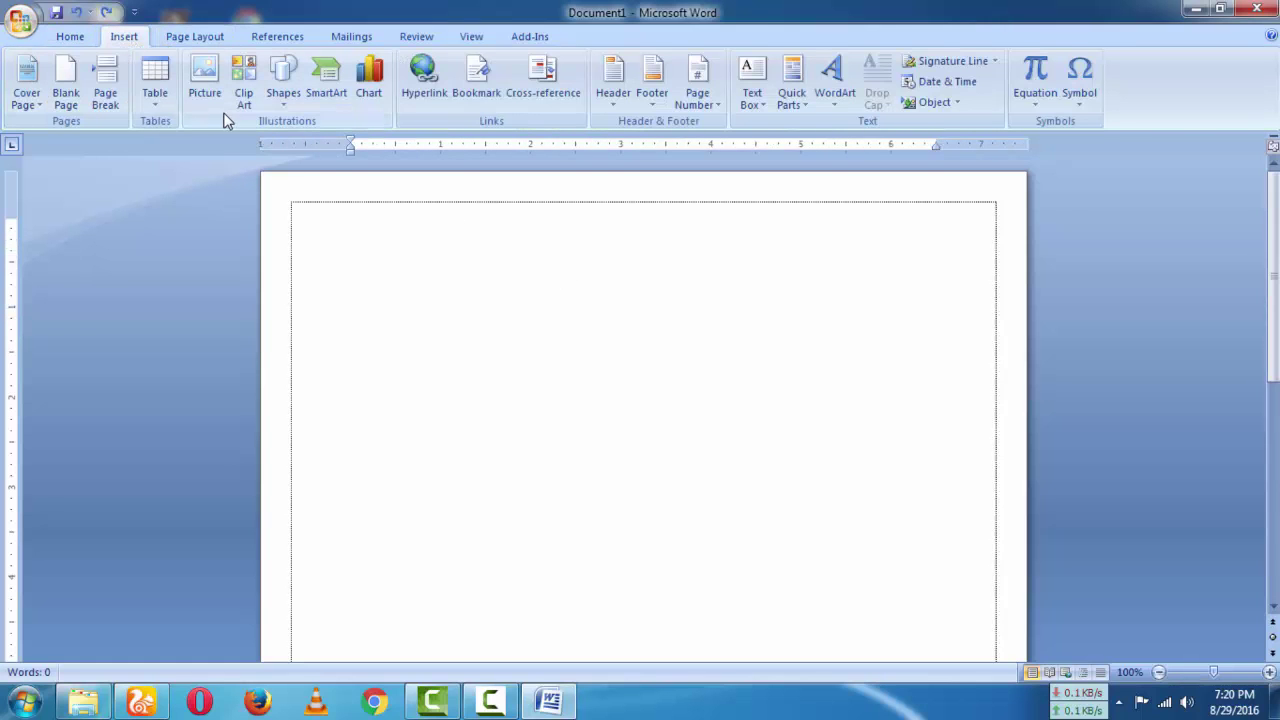
- Insert the Hydrangeas photo from the Sample Pictures folder
{"action": "left_click", "coordinate": [205, 85]}
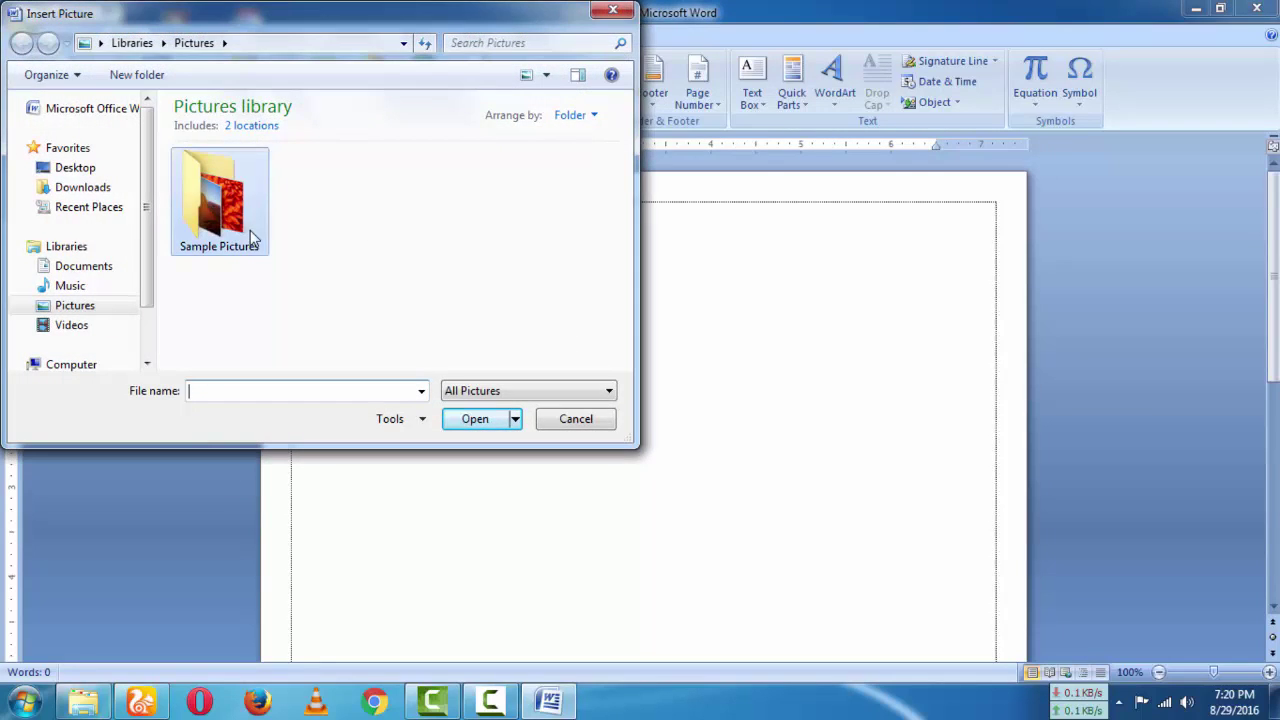
{"action": "double_click", "coordinate": [252, 238]}
{"action": "double_click", "coordinate": [445, 205]}
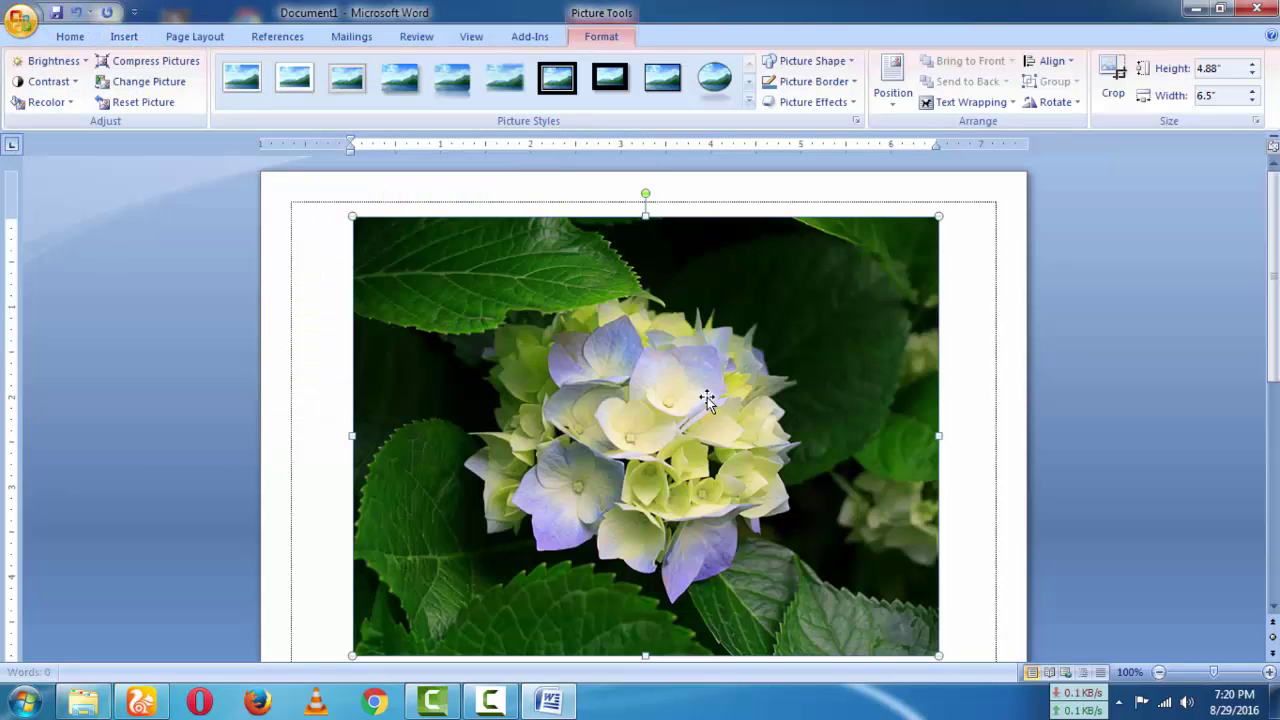
- Shrink the hydrangea photo to 1.77 inches high by 1.52 inches wide
{"action": "left_click_drag", "start_coordinate": [351, 217], "coordinate": [512, 338]}
{"action": "left_click_drag", "start_coordinate": [351, 217], "coordinate": [541, 358]}
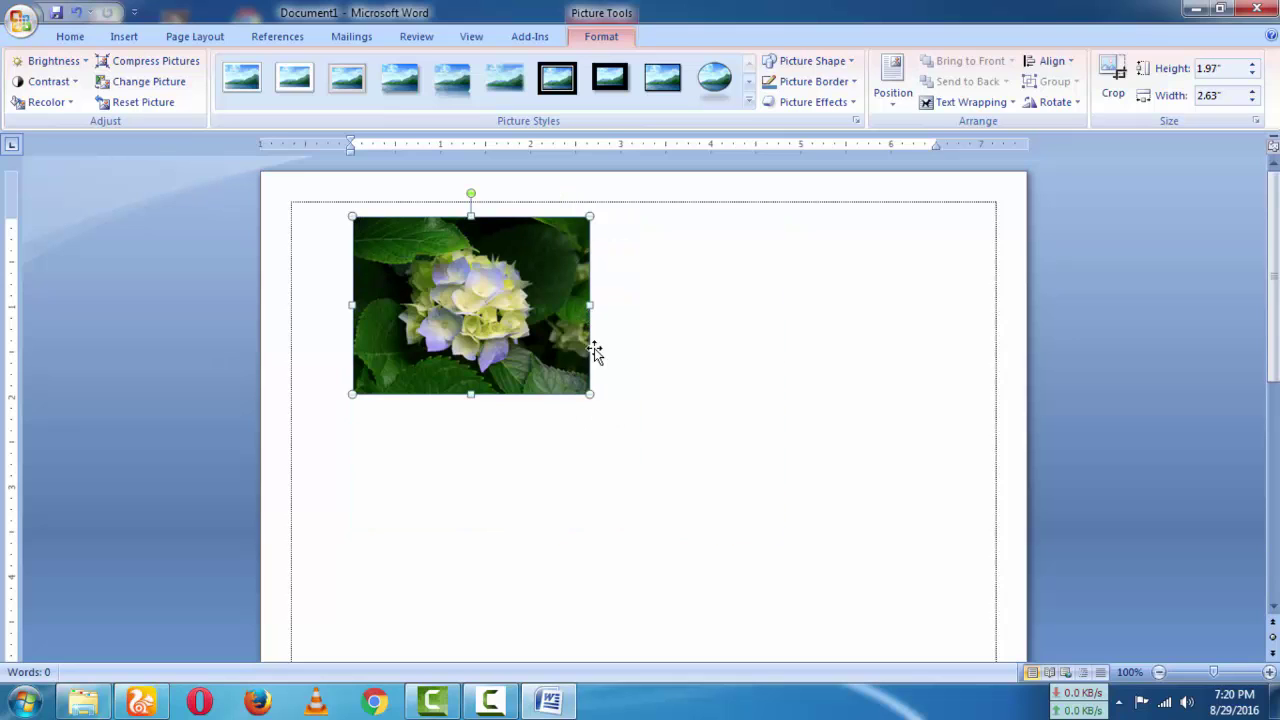
{"action": "left_click_drag", "start_coordinate": [590, 395], "coordinate": [566, 375]}
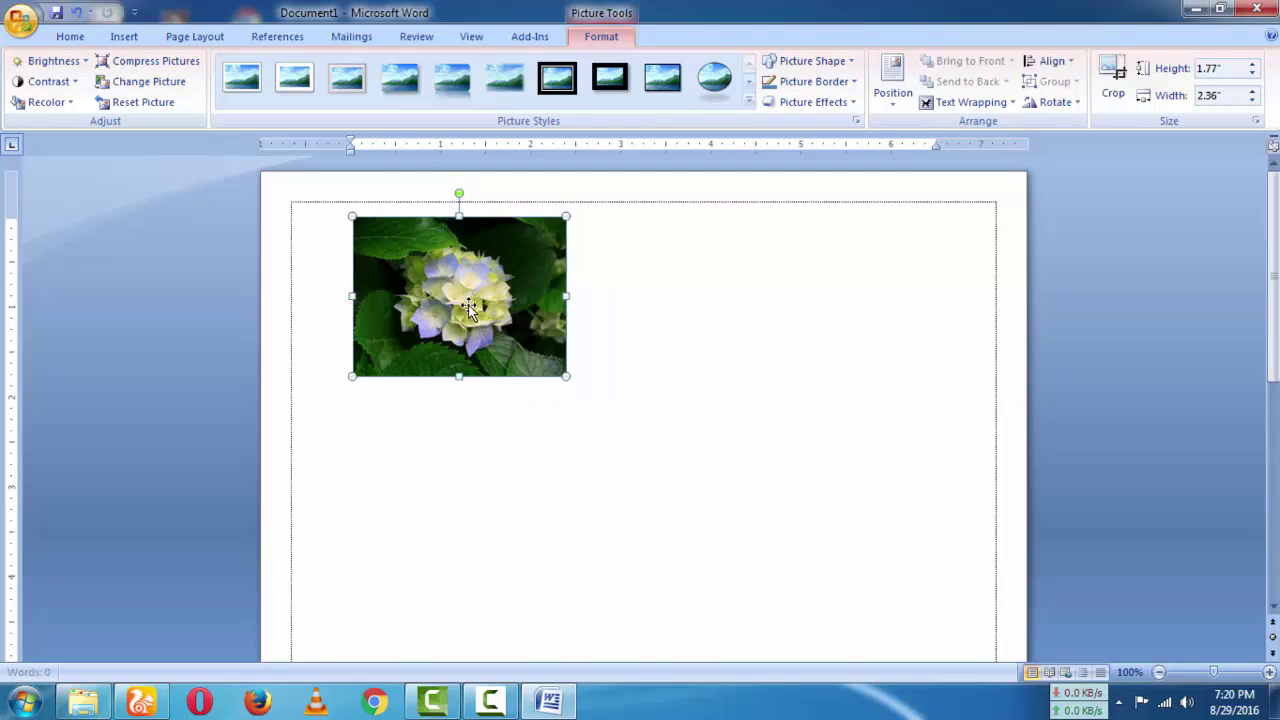
{"action": "left_click", "coordinate": [645, 322]}
{"action": "left_click", "coordinate": [485, 298]}
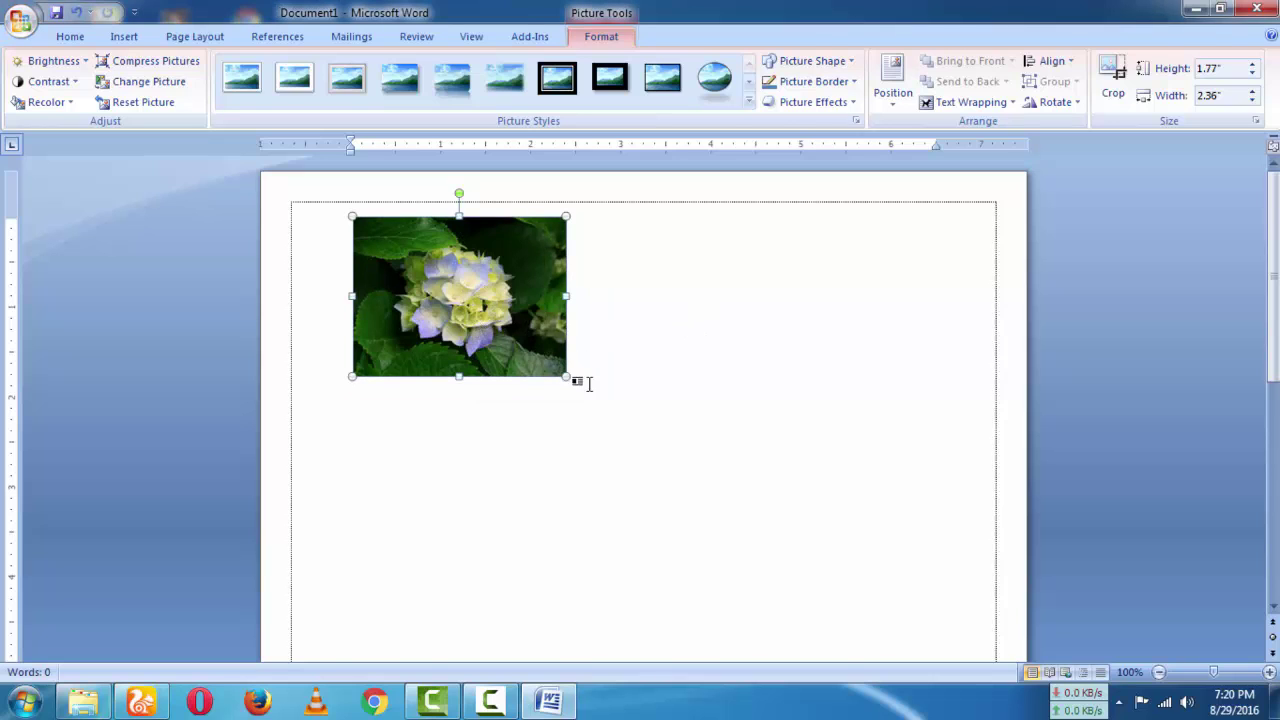
{"action": "left_click_drag", "start_coordinate": [563, 296], "coordinate": [481, 322]}
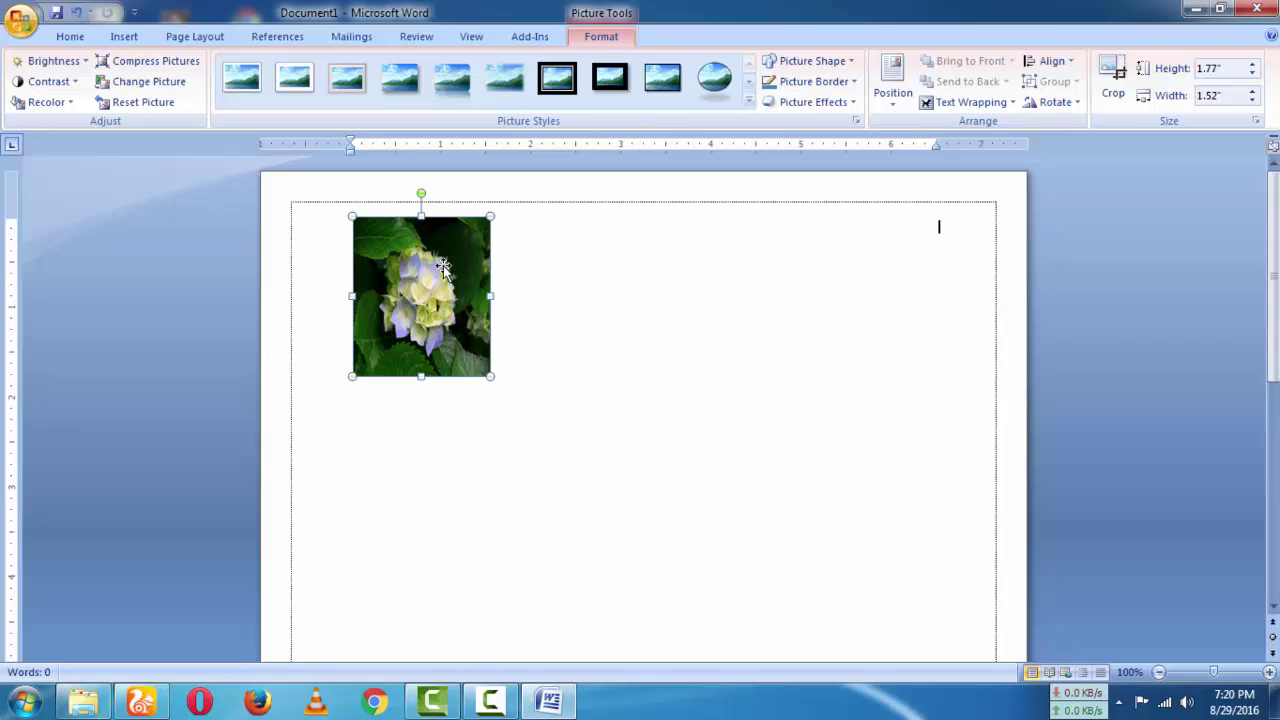
- Set the flower picture to float with text wrapping and drag it to the page's top-right corner
{"action": "left_click", "coordinate": [975, 103]}
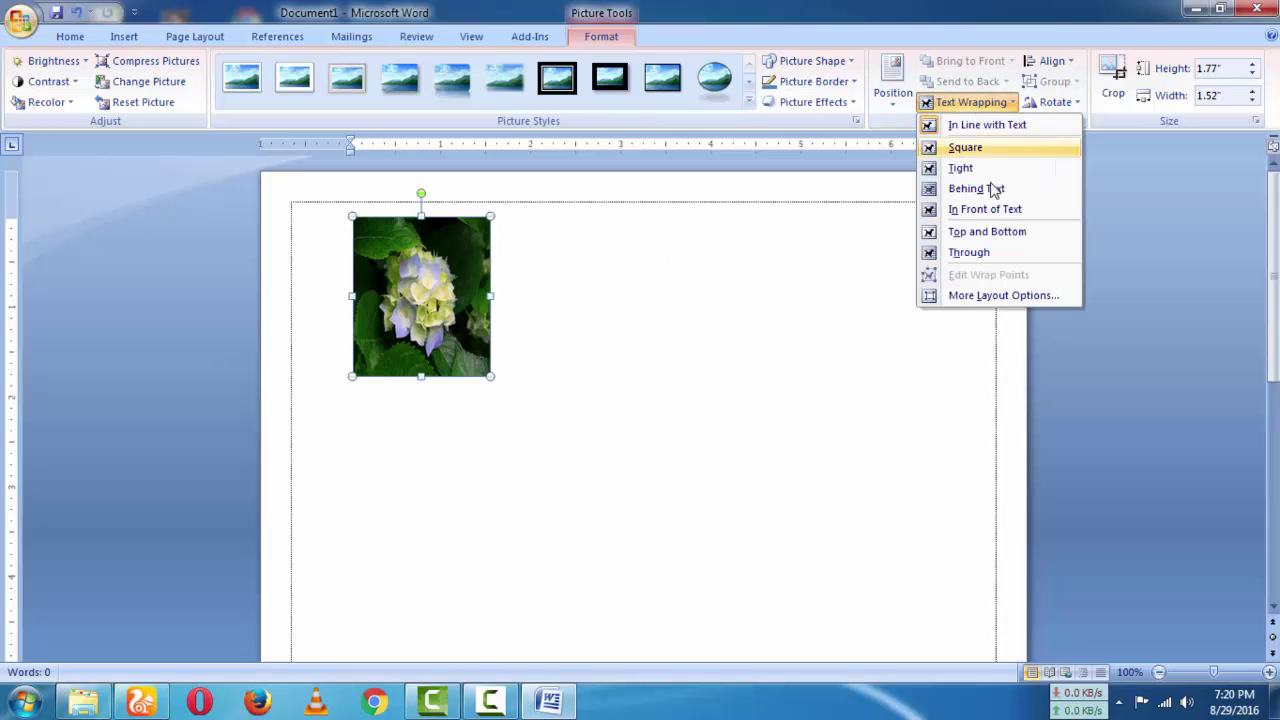
{"action": "left_click", "coordinate": [995, 190]}
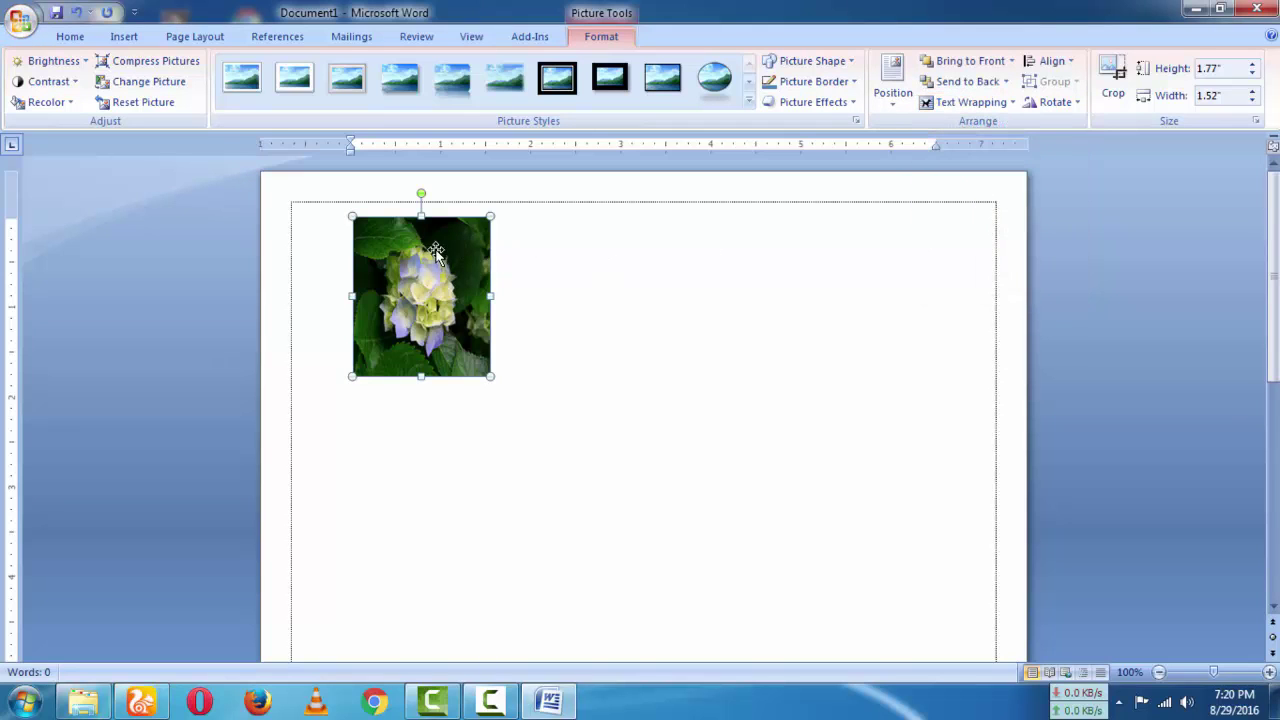
{"action": "left_click_drag", "start_coordinate": [436, 250], "coordinate": [925, 248]}
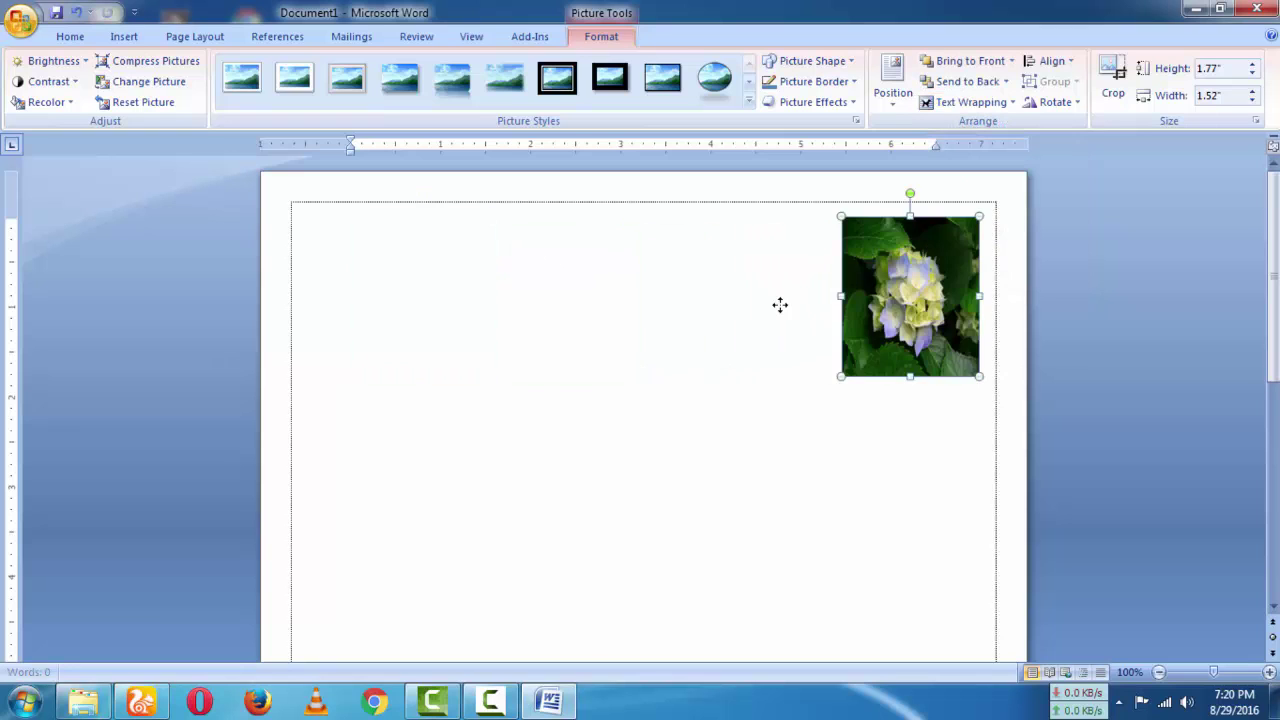
{"action": "left_click_drag", "start_coordinate": [780, 305], "coordinate": [542, 328]}
{"action": "left_click_drag", "start_coordinate": [542, 328], "coordinate": [924, 271]}
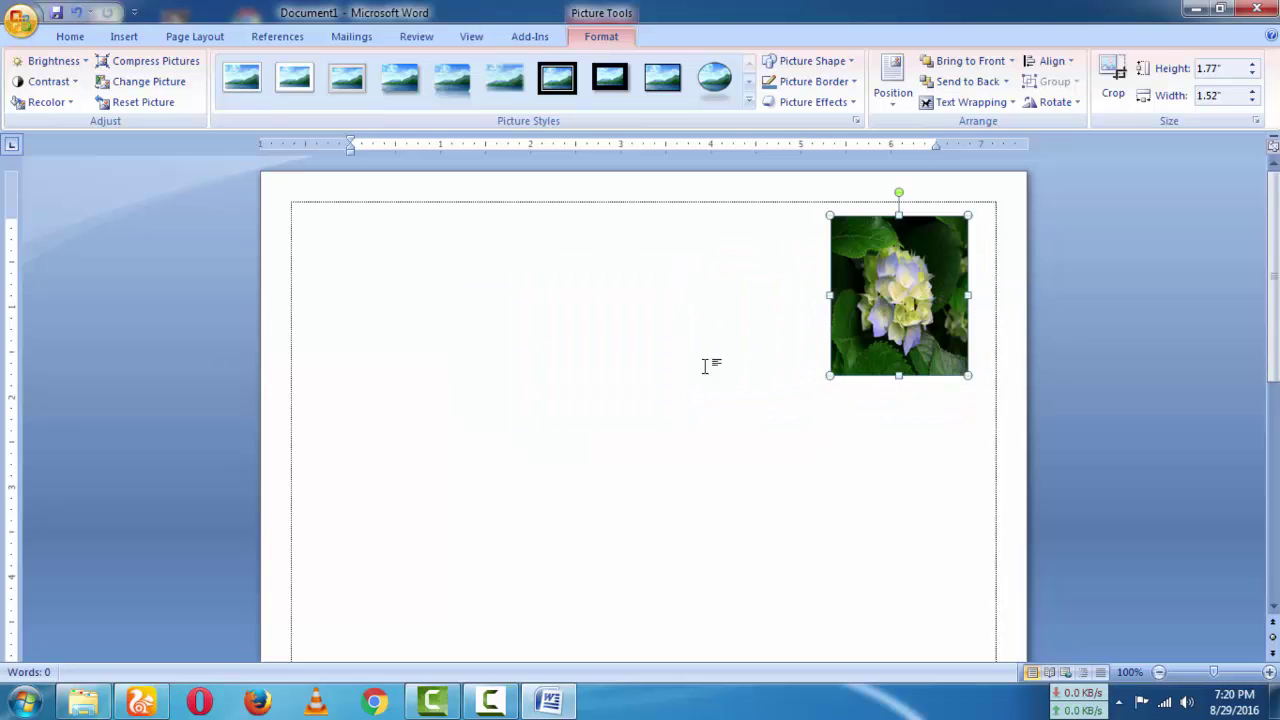
{"action": "left_click", "coordinate": [715, 80]}
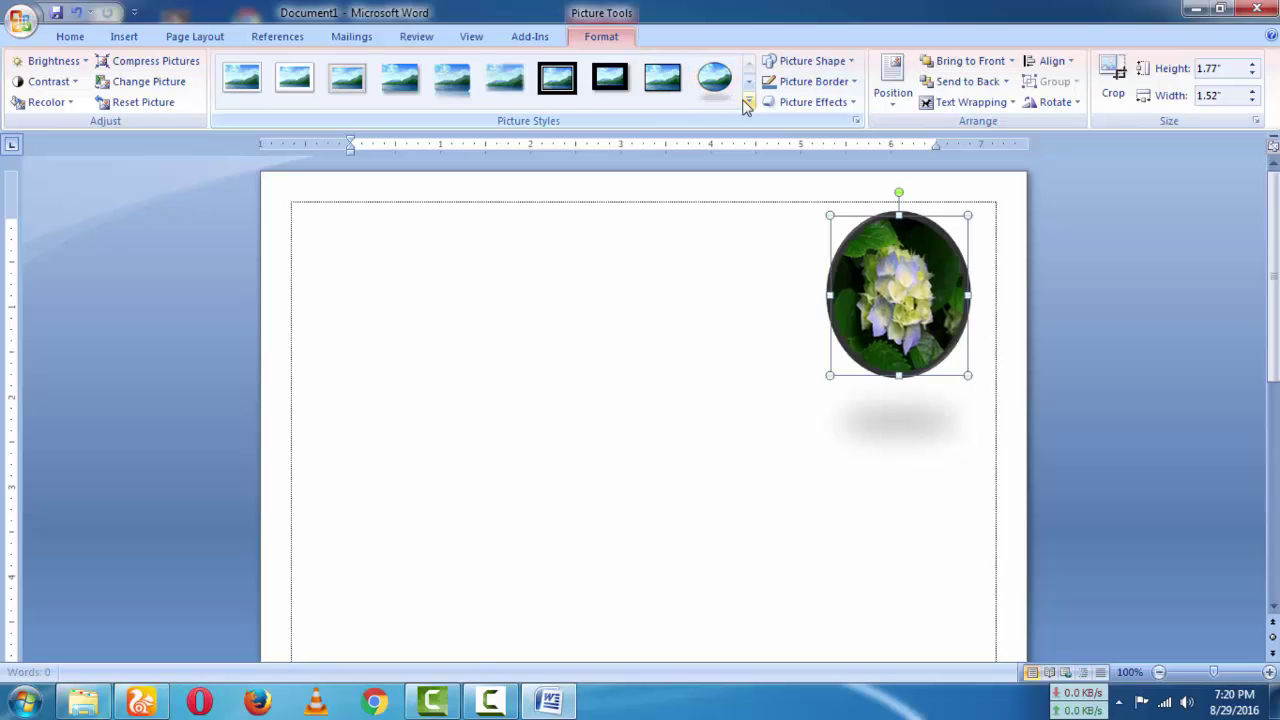
{"action": "left_click", "coordinate": [748, 101]}
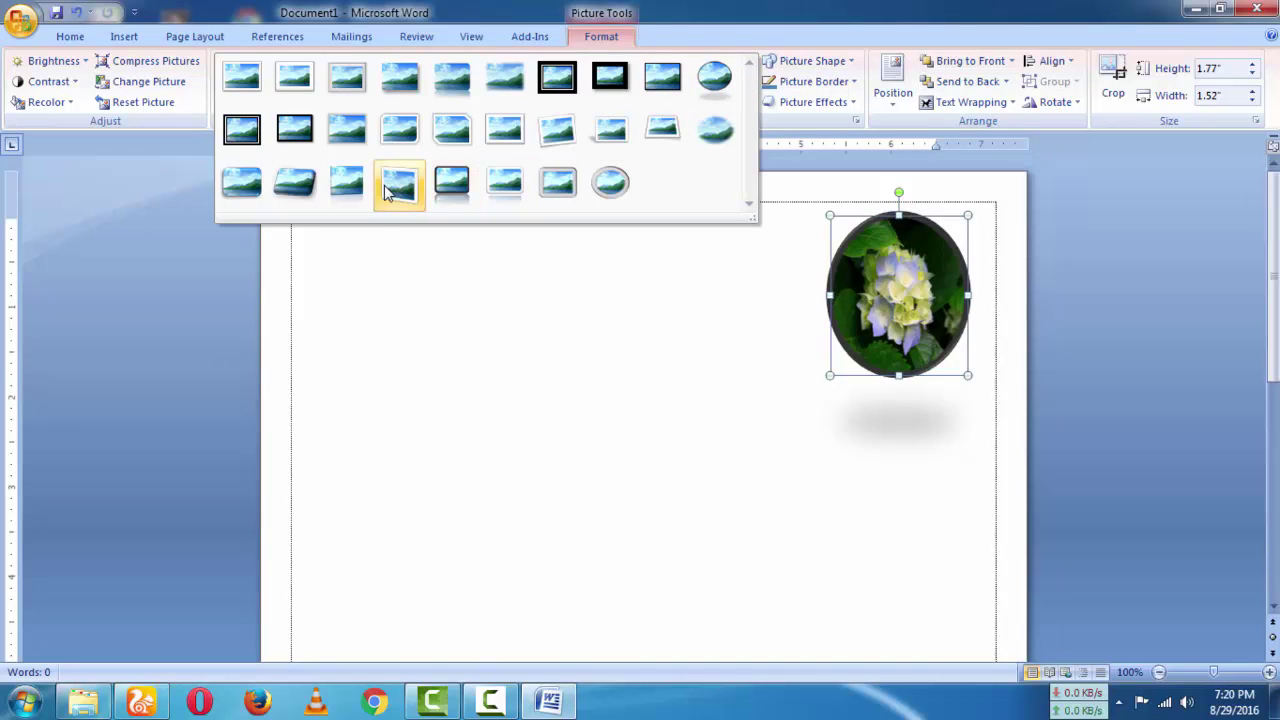
{"action": "left_click", "coordinate": [713, 387]}
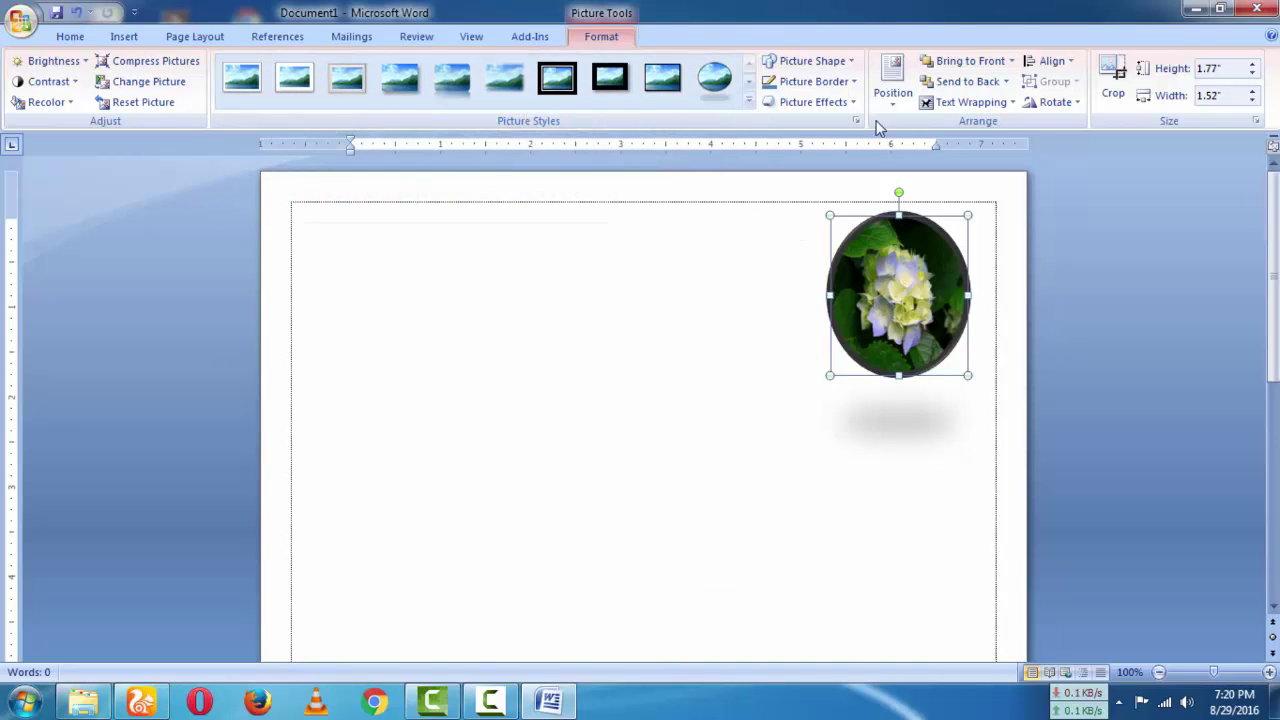
{"action": "left_click", "coordinate": [814, 81]}
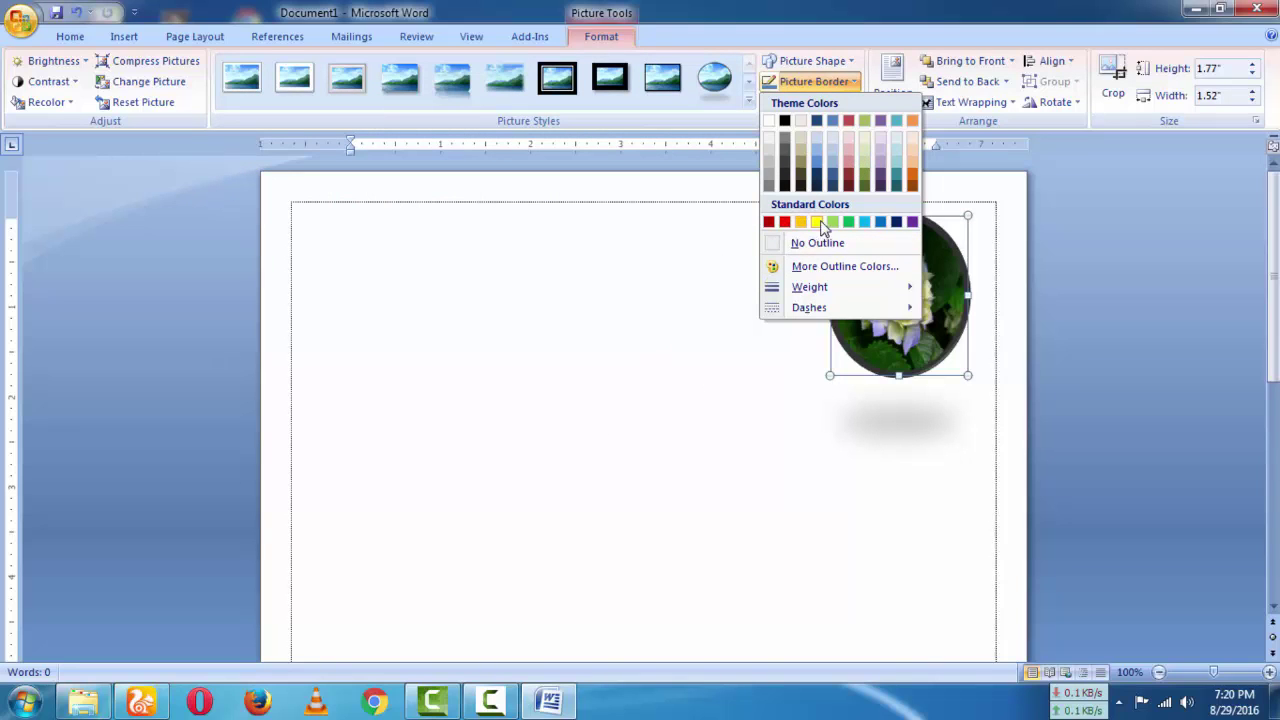
{"action": "mouse_move", "coordinate": [800, 287]}
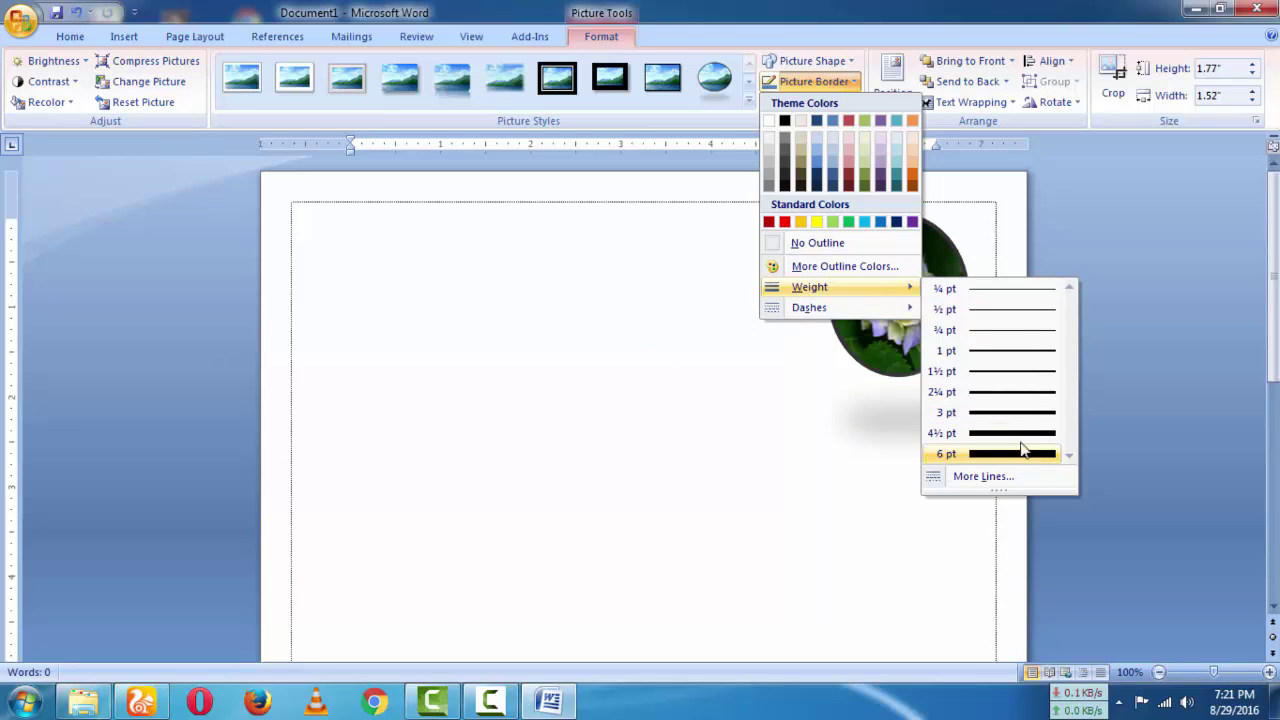
{"action": "left_click", "coordinate": [733, 376]}
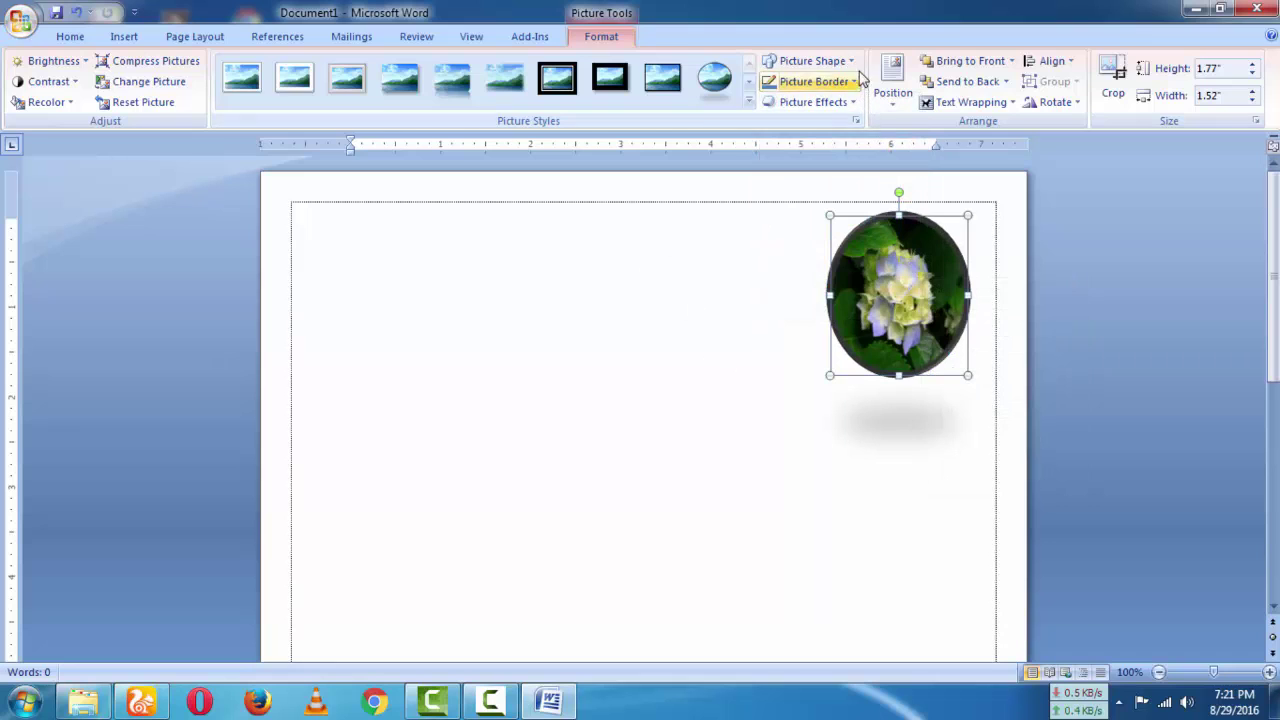
- Crop the hydrangea picture into the eight-pointed star shape from Basic Shapes
{"action": "left_click", "coordinate": [805, 61]}
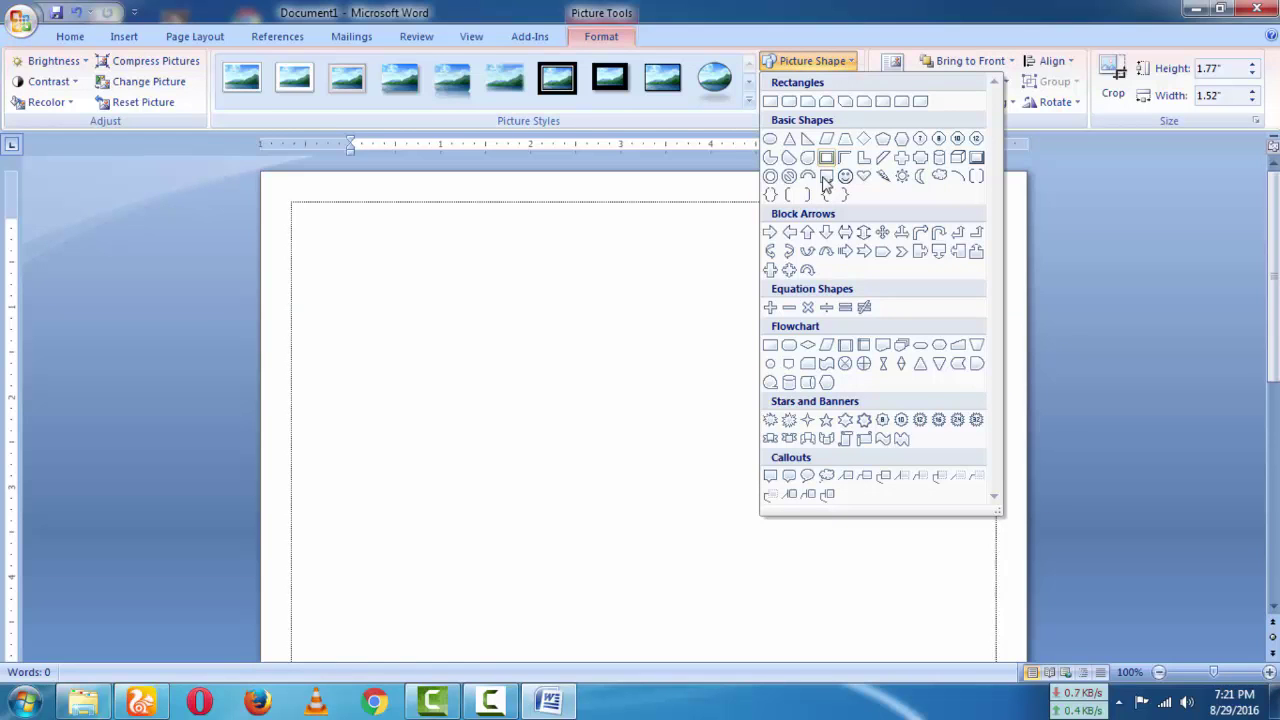
{"action": "left_click", "coordinate": [769, 160]}
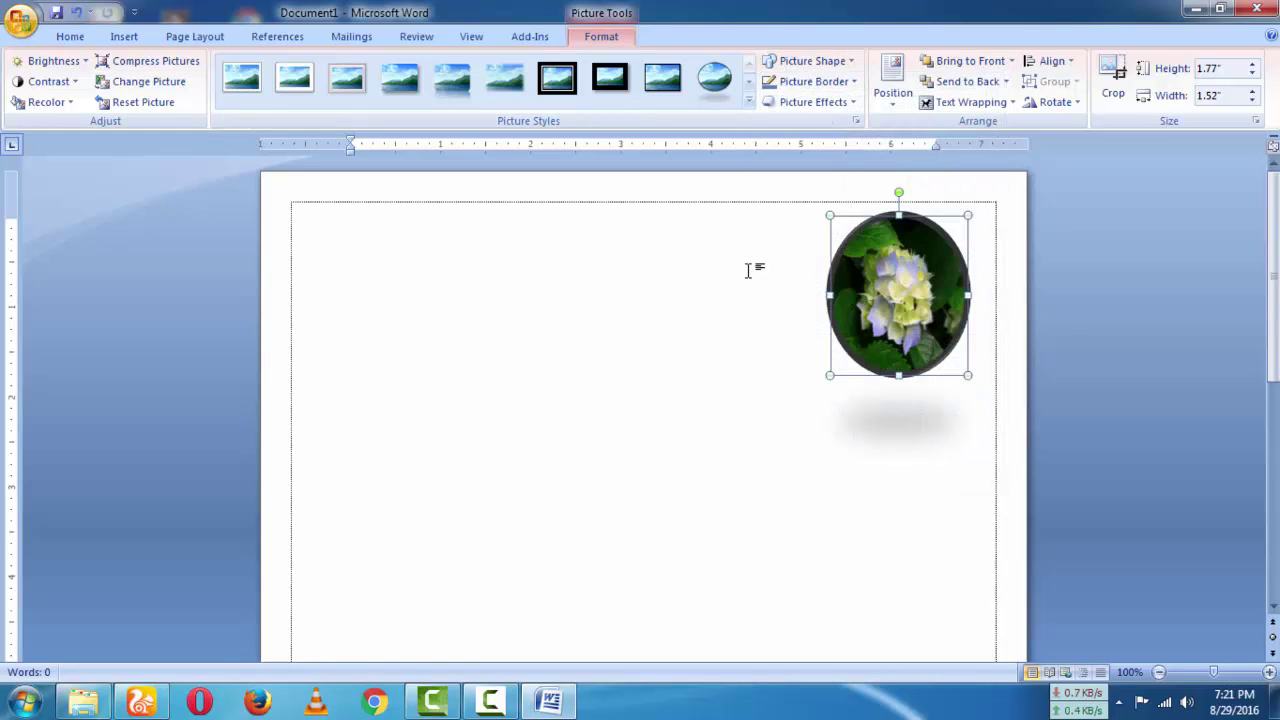
{"action": "left_click", "coordinate": [846, 60]}
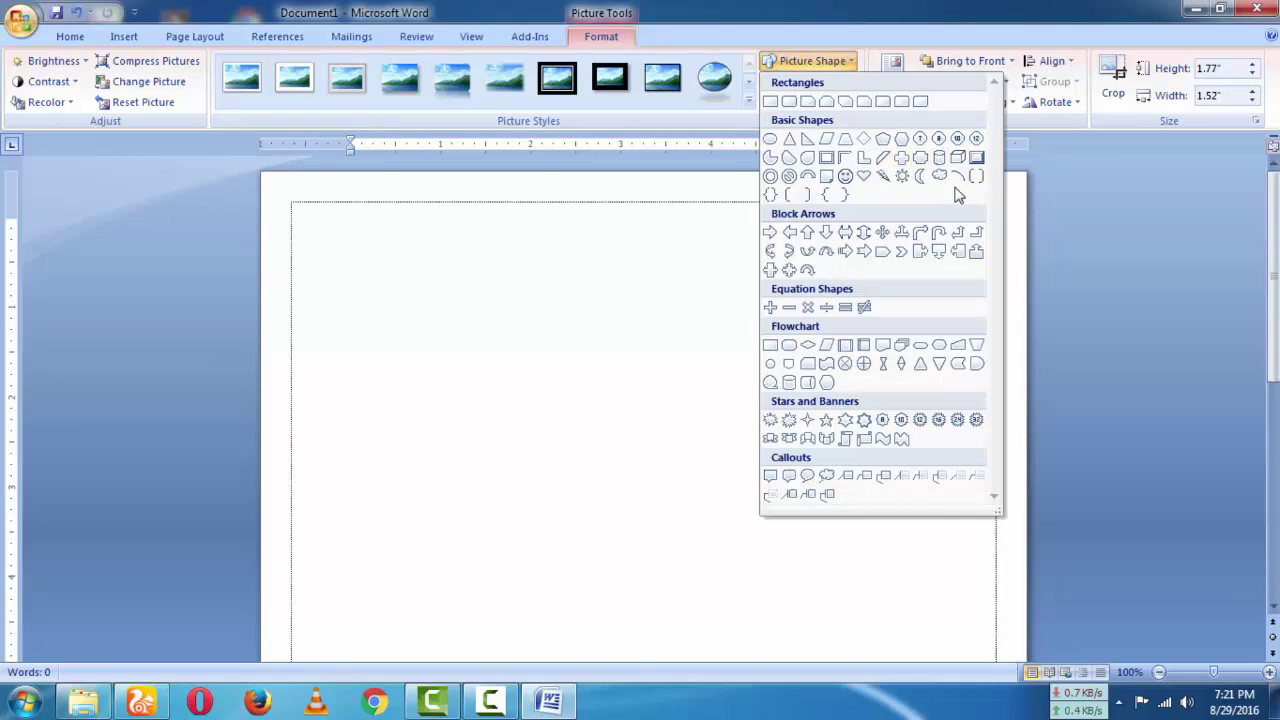
{"action": "left_click", "coordinate": [902, 176]}
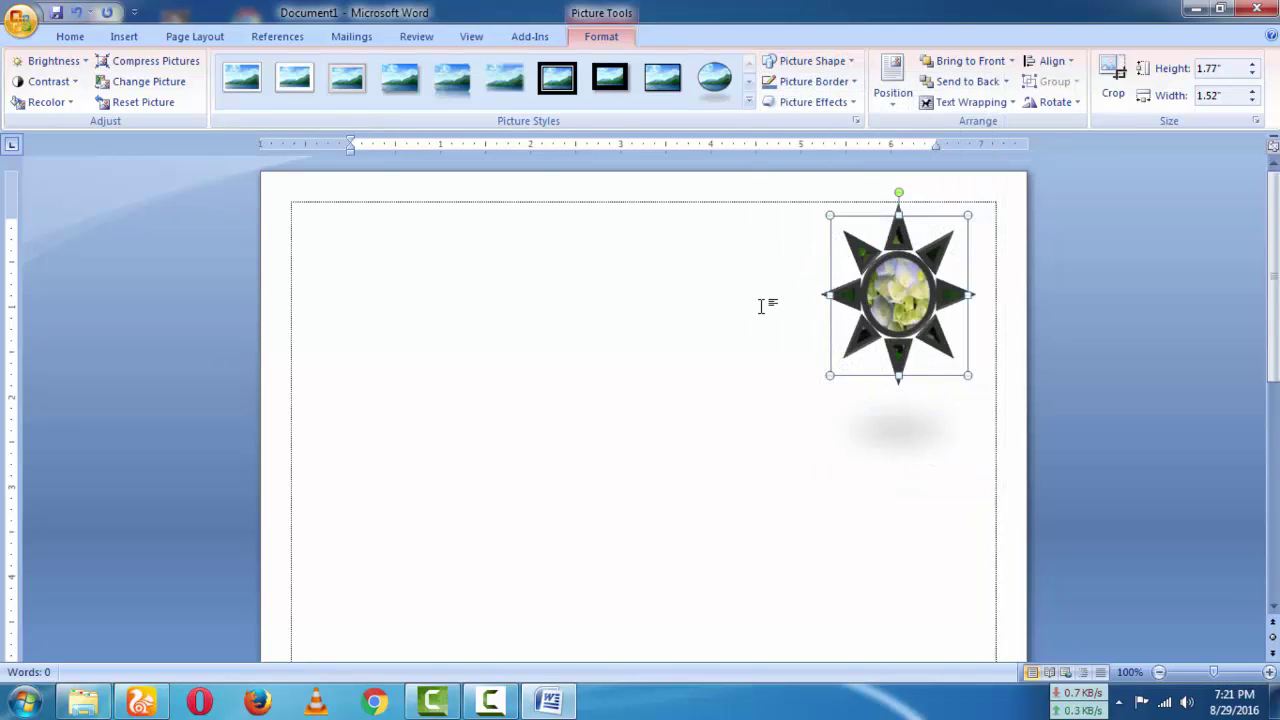
{"action": "left_click", "coordinate": [762, 304]}
{"action": "left_click", "coordinate": [913, 288]}
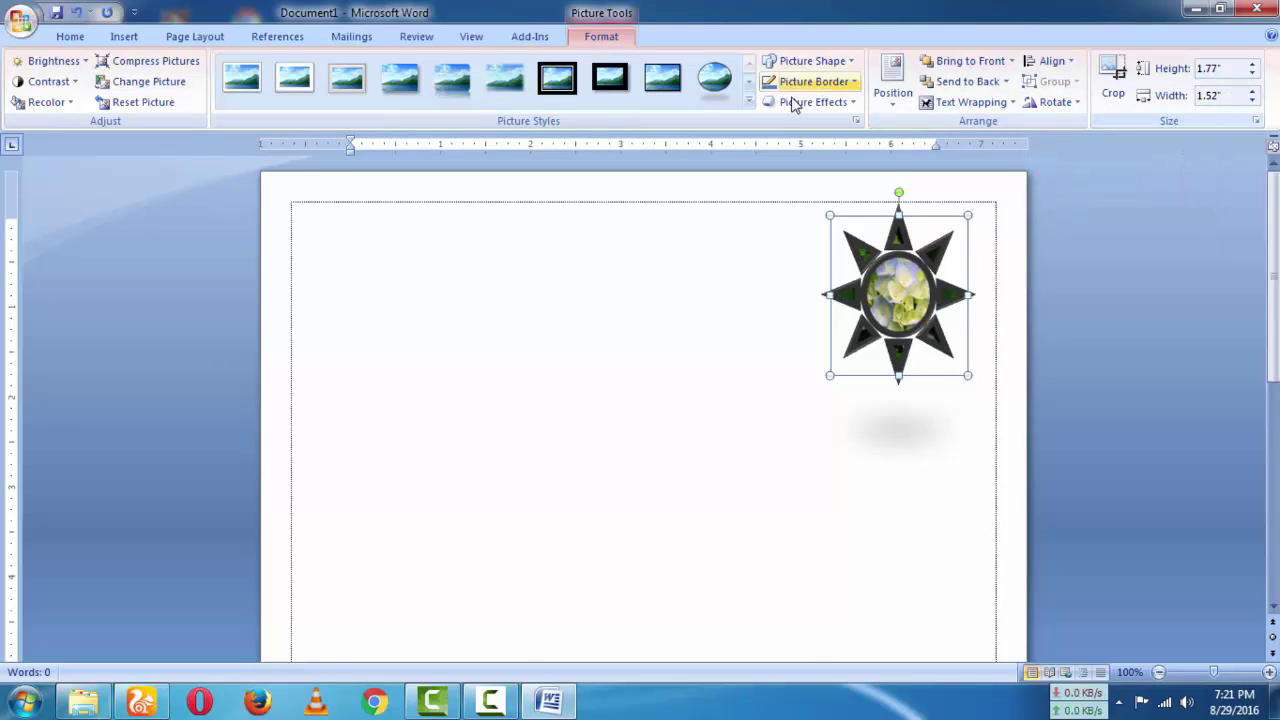
{"action": "left_click", "coordinate": [124, 36]}
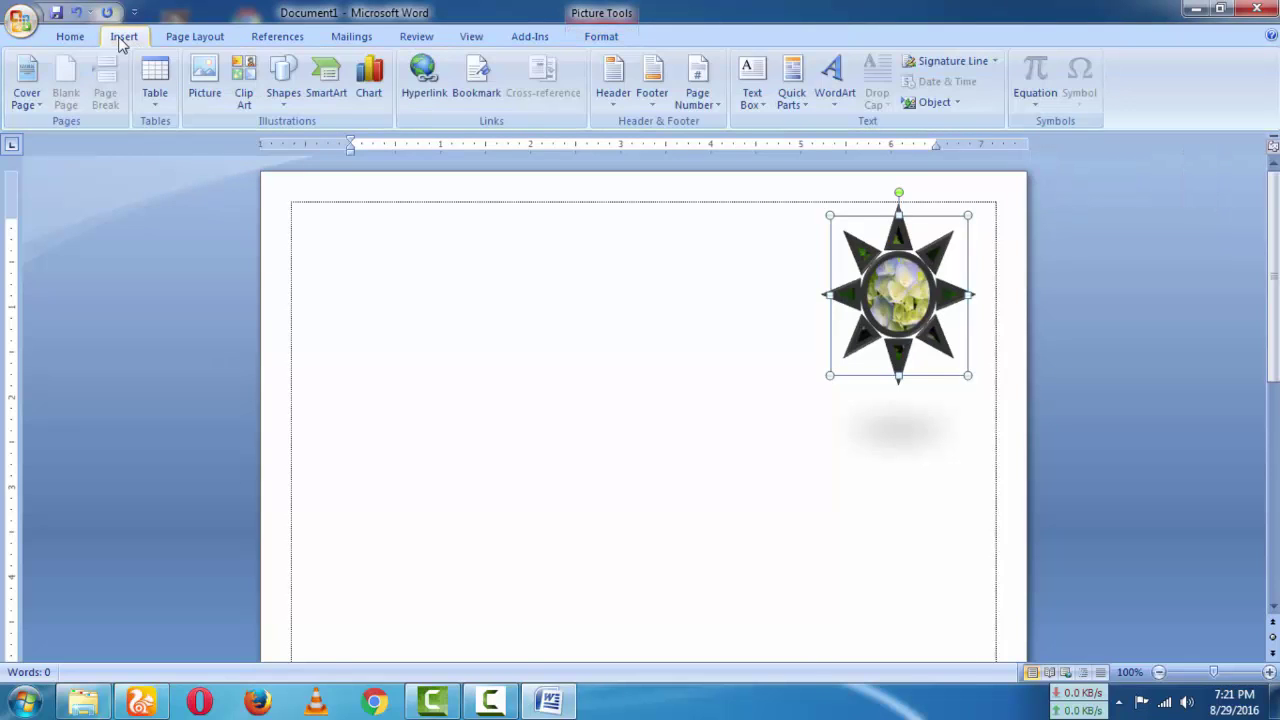
- Draw a horizontal line below the picture and set its outline weight to 4½ pt
{"action": "left_click", "coordinate": [289, 102]}
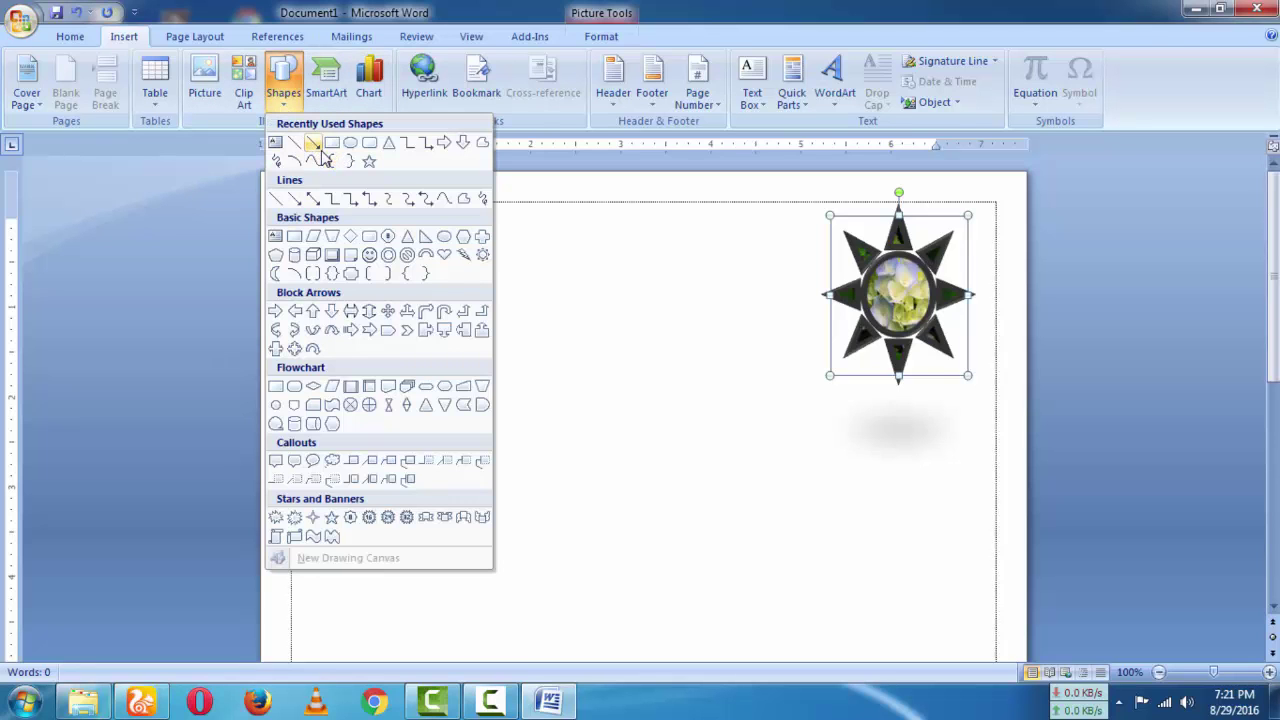
{"action": "left_click", "coordinate": [297, 156]}
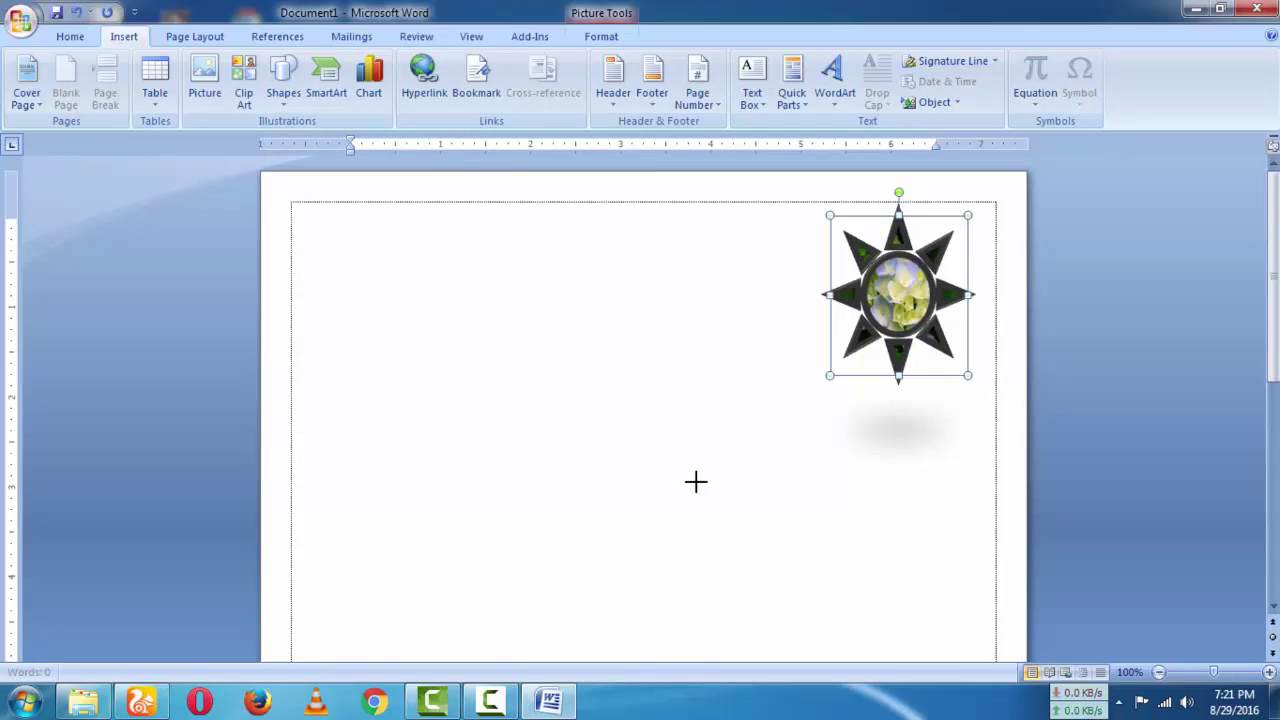
{"action": "left_click_drag", "start_coordinate": [983, 434], "coordinate": [984, 434]}
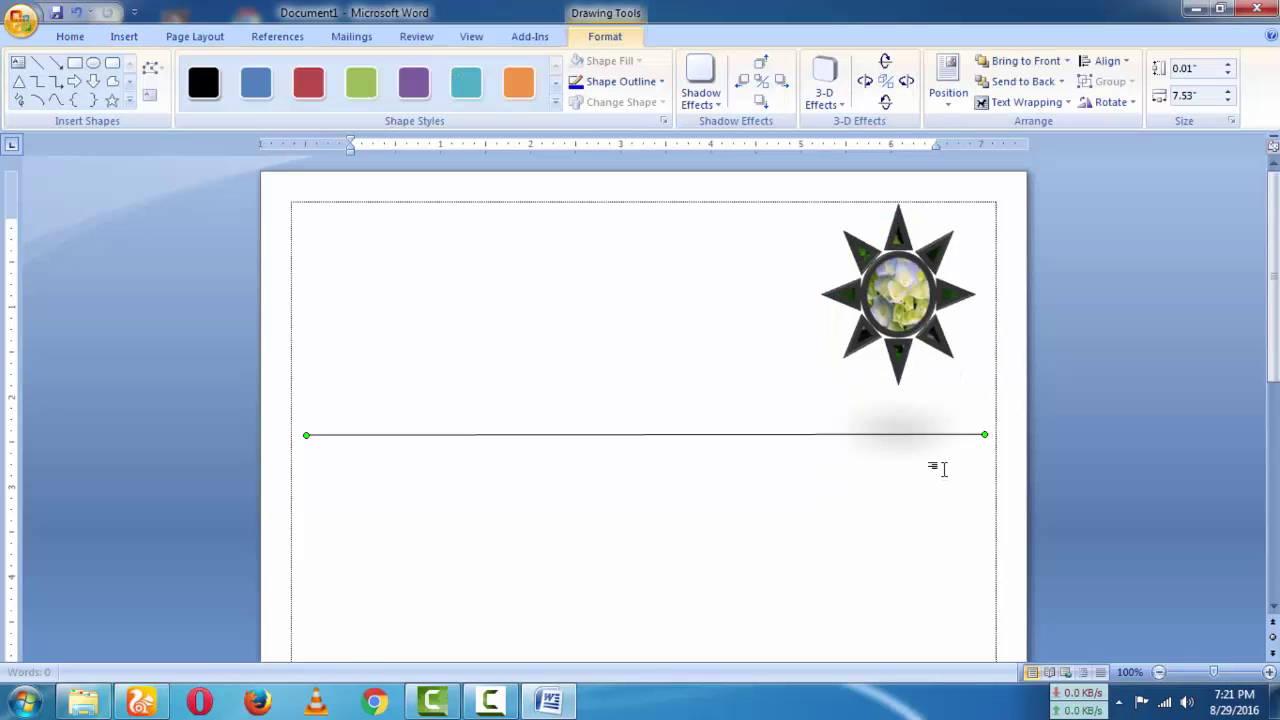
{"action": "left_click", "coordinate": [650, 82]}
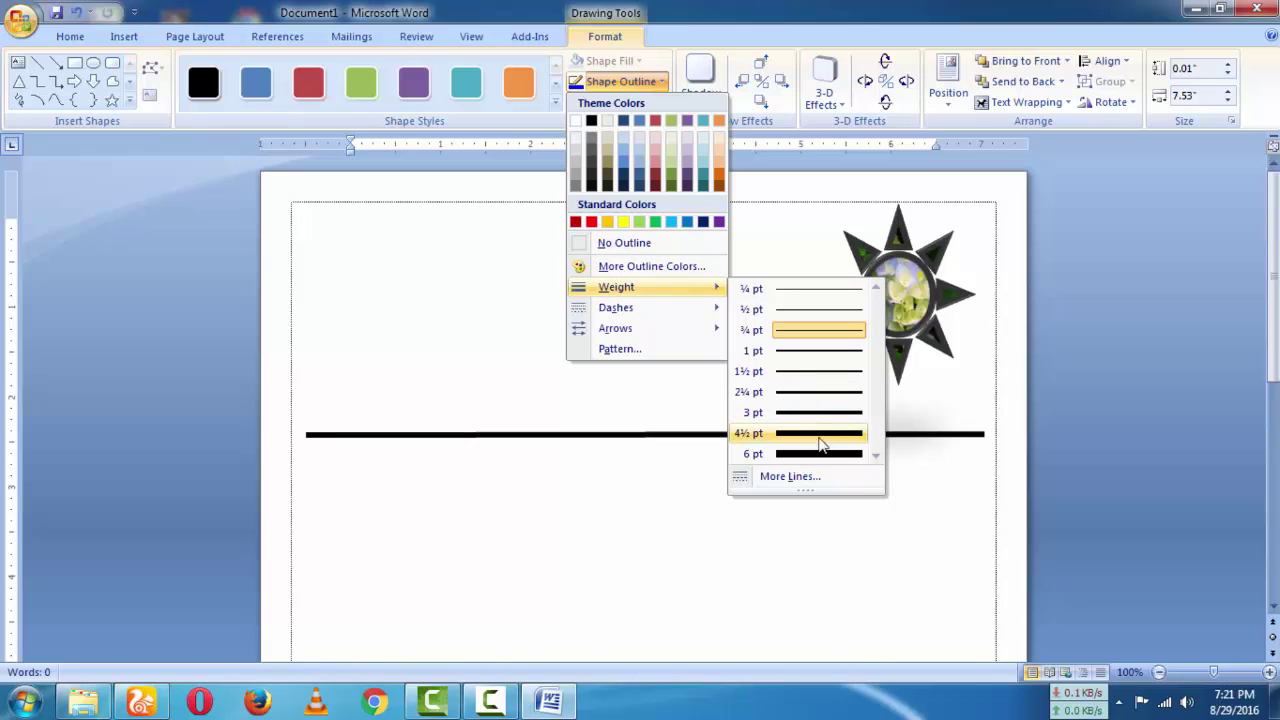
{"action": "left_click", "coordinate": [820, 443]}
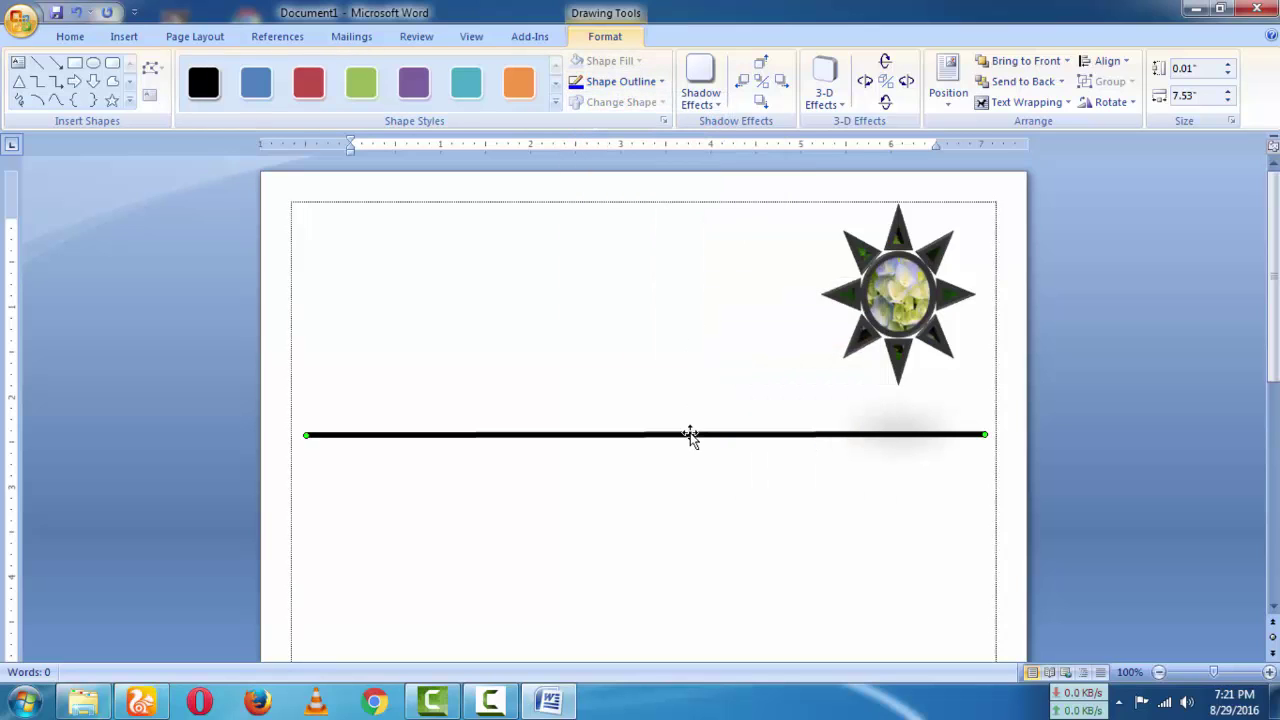
- Apply the red shape style and a grey drop shadow to the line, leaving 3-D effects off
{"action": "left_click", "coordinate": [555, 102]}
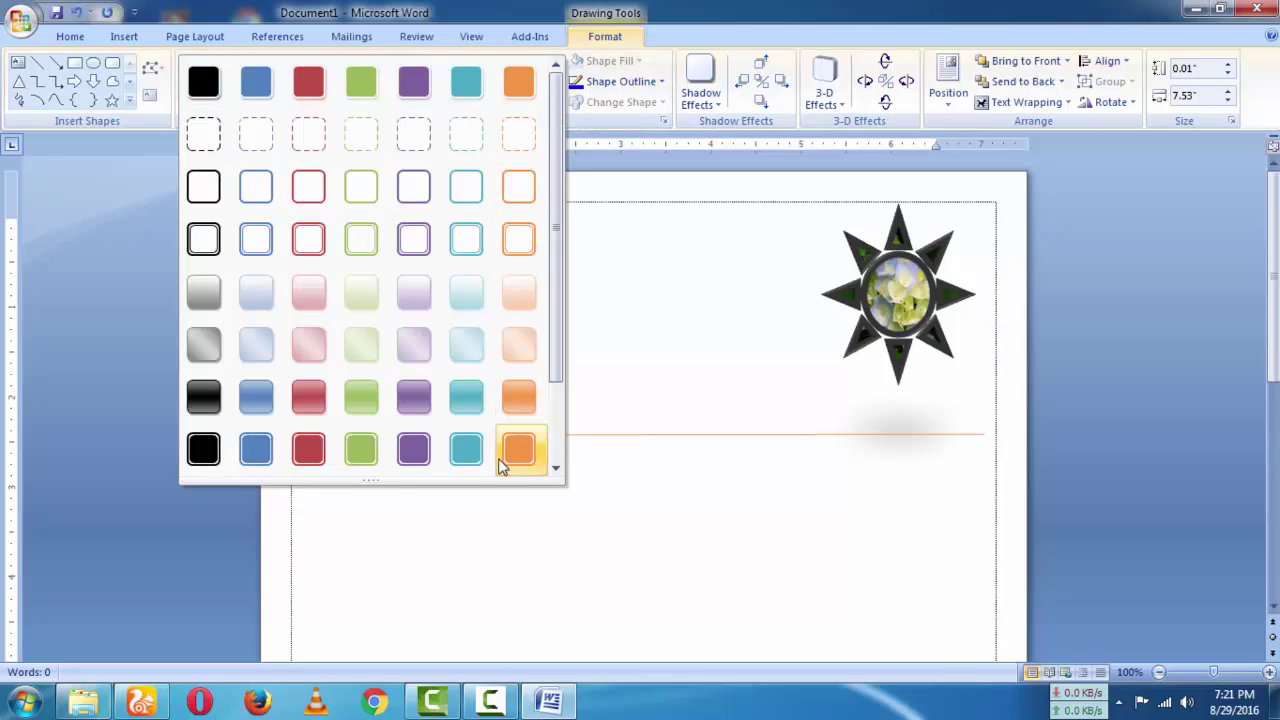
{"action": "left_click", "coordinate": [320, 450]}
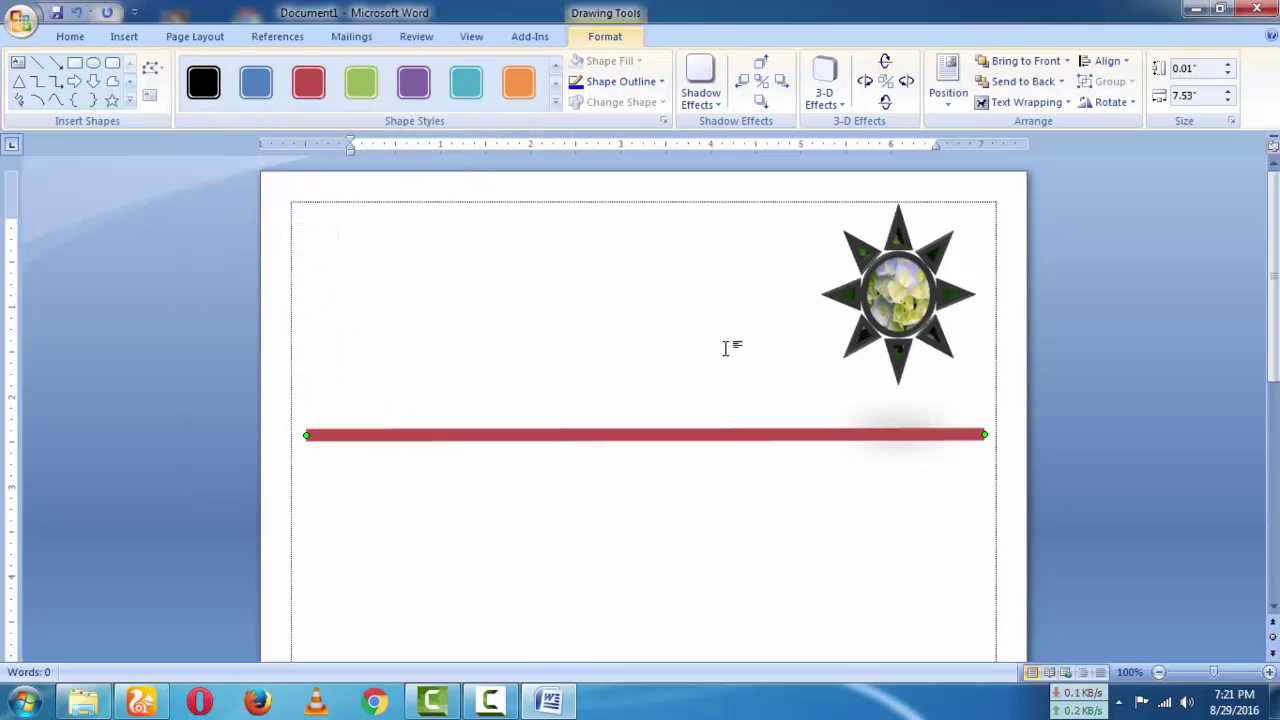
{"action": "left_click", "coordinate": [716, 108]}
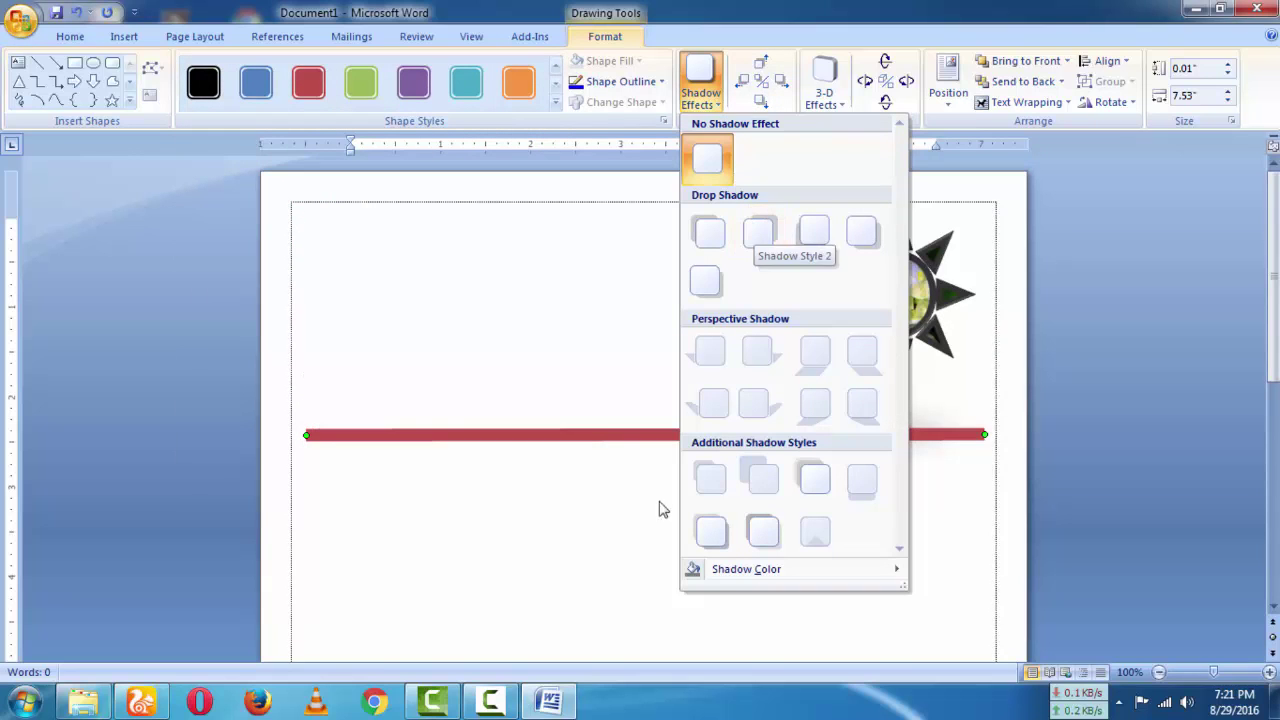
{"action": "left_click", "coordinate": [707, 280]}
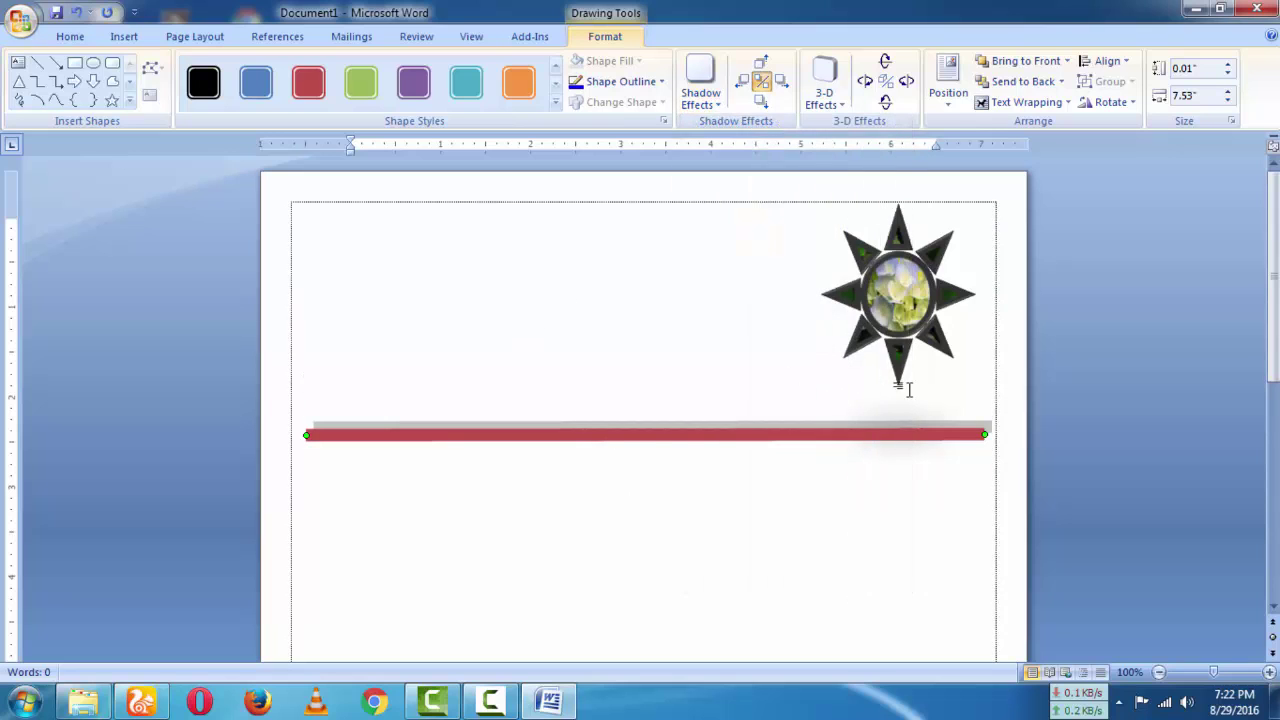
{"action": "left_click", "coordinate": [840, 104]}
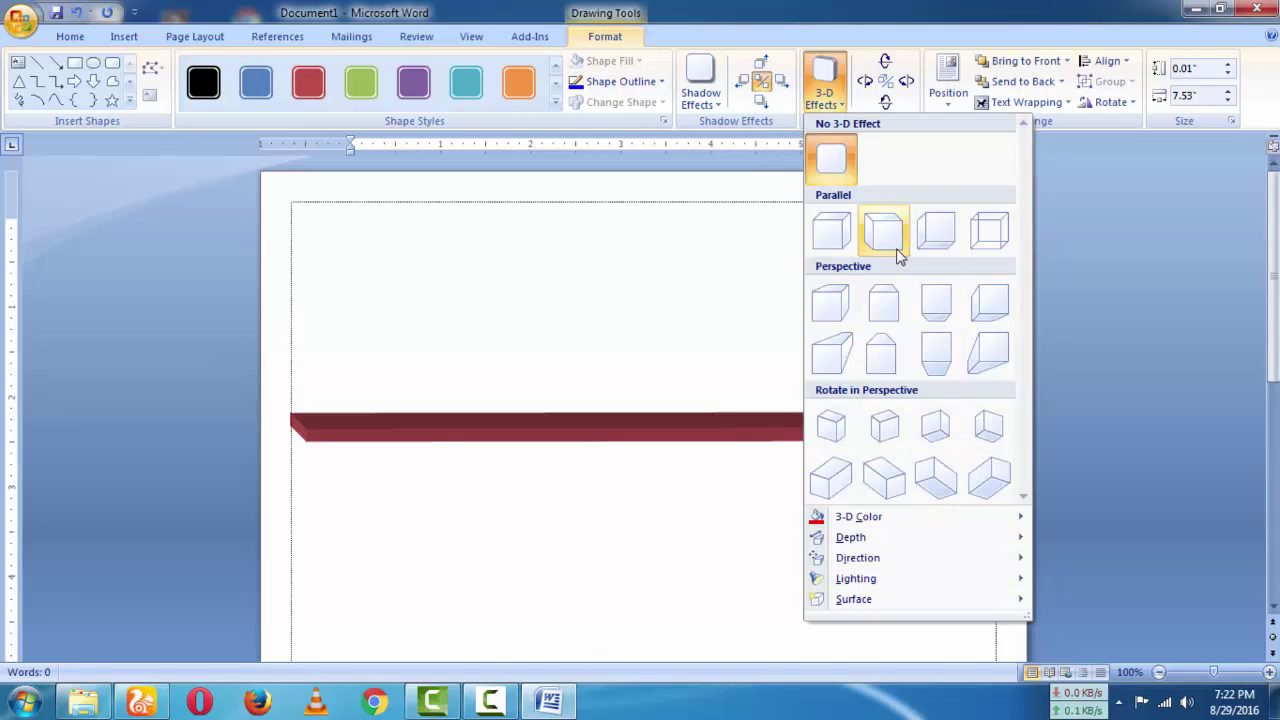
{"action": "key", "text": "Escape"}
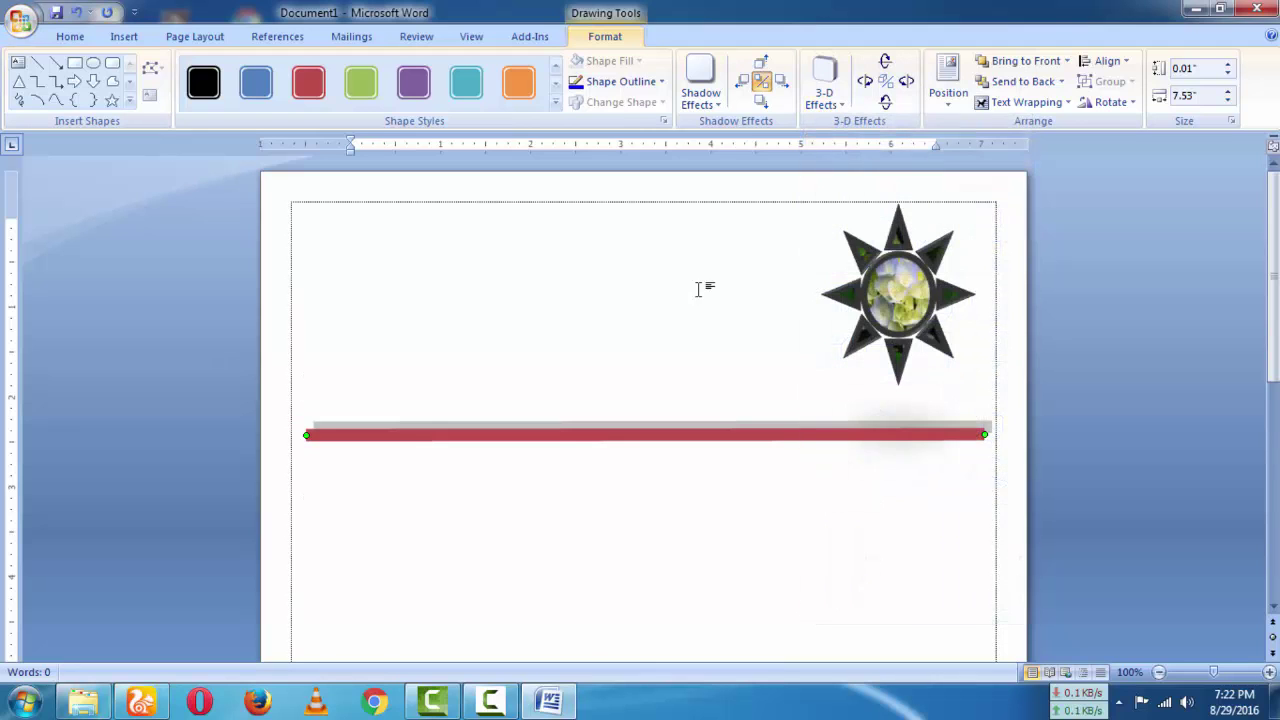
{"action": "left_click", "coordinate": [950, 113]}
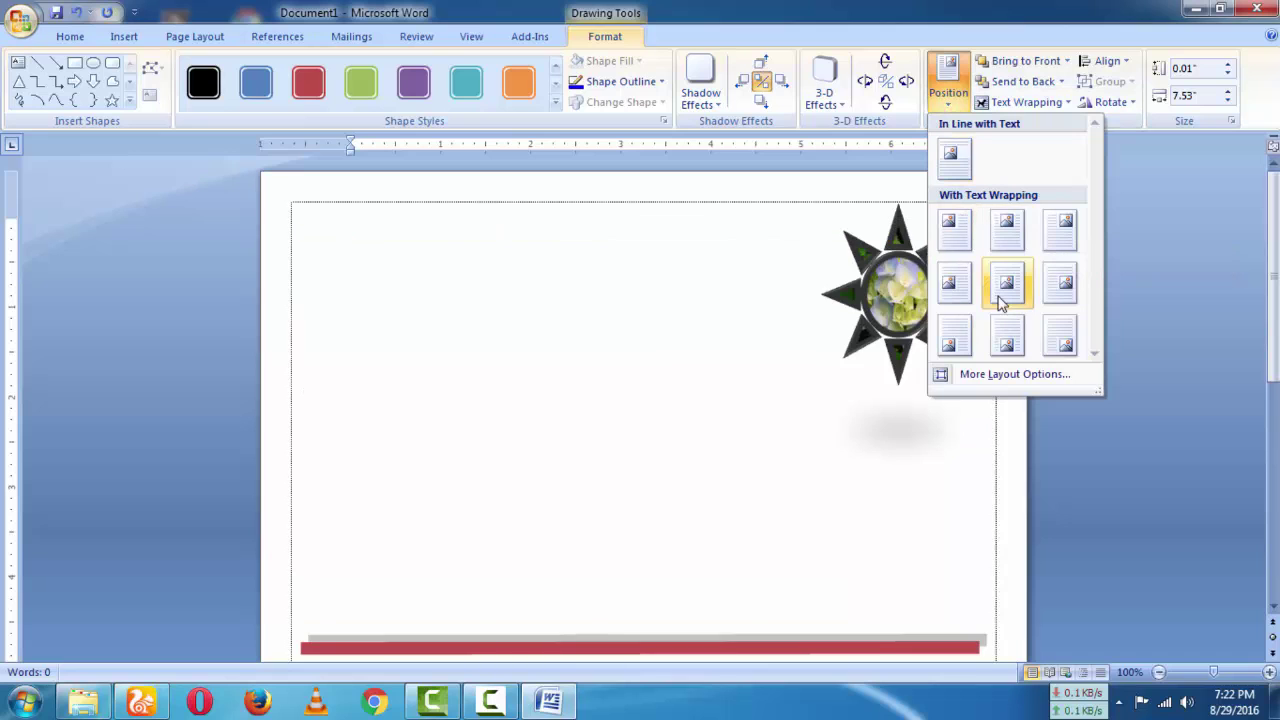
- Set the red line to Behind Text and reposition it just below the star picture
{"action": "left_click", "coordinate": [645, 340]}
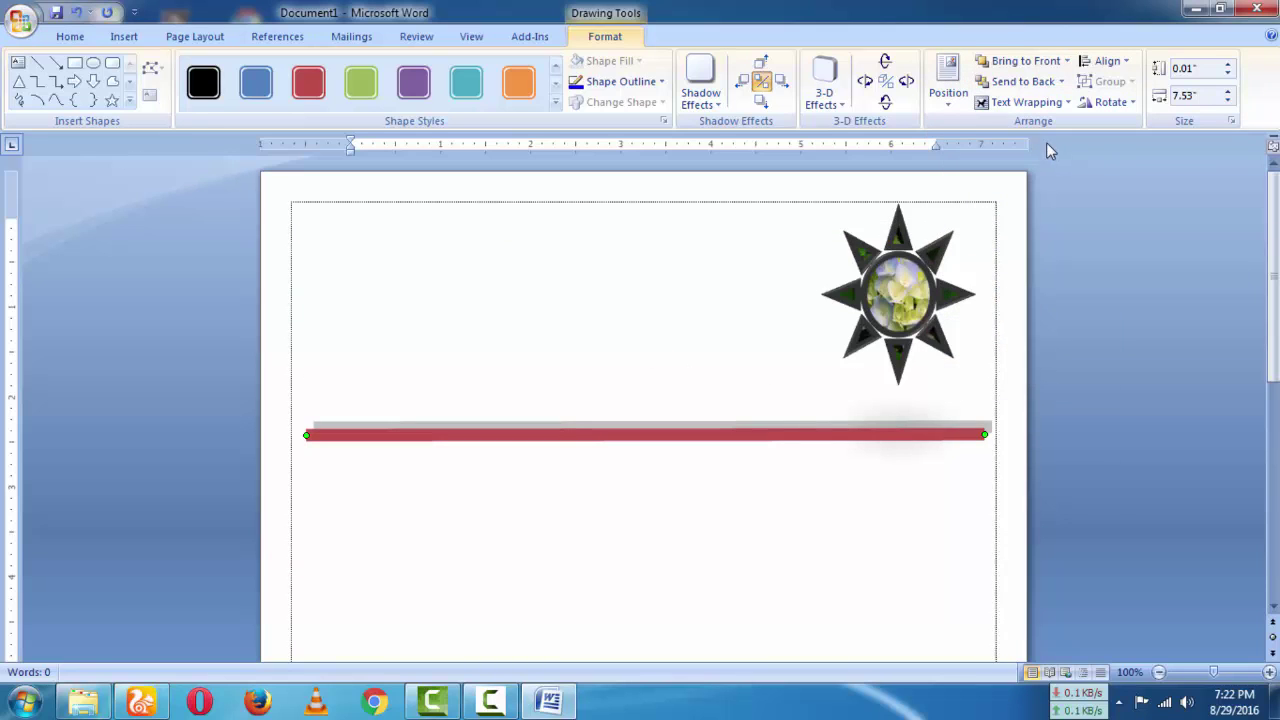
{"action": "left_click", "coordinate": [1025, 102]}
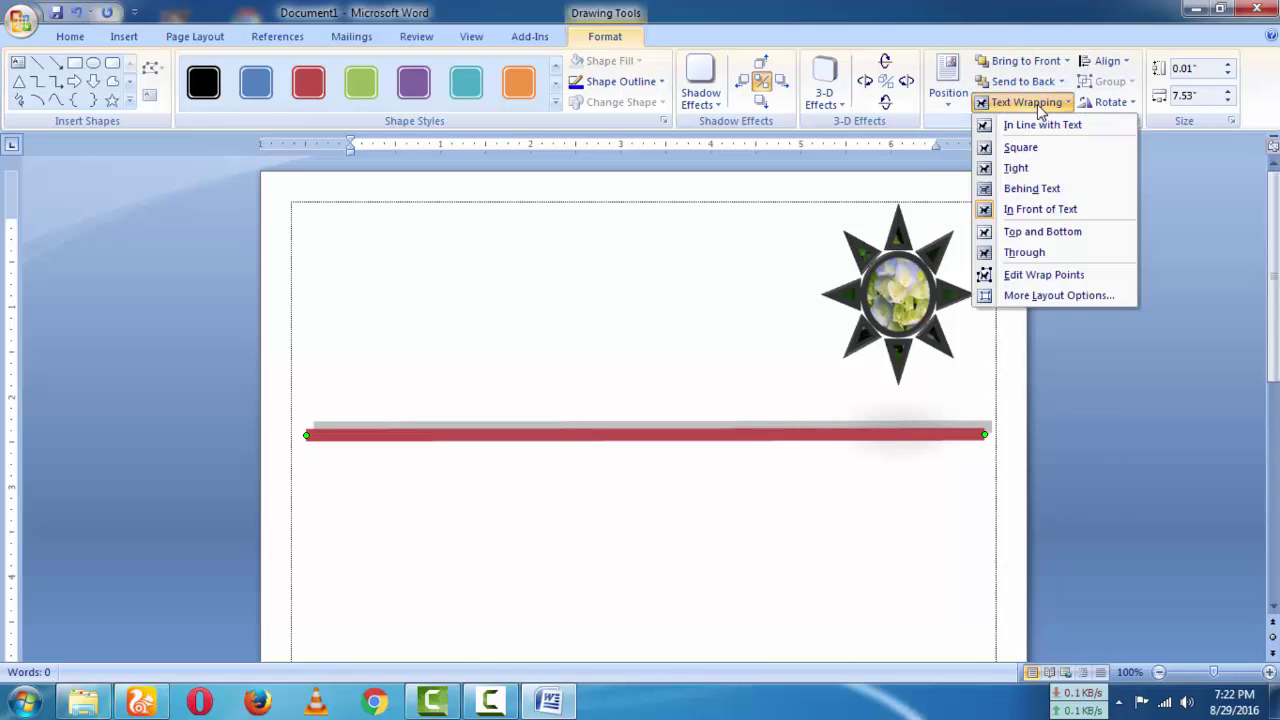
{"action": "left_click", "coordinate": [1023, 190]}
{"action": "left_click_drag", "start_coordinate": [877, 422], "coordinate": [857, 337]}
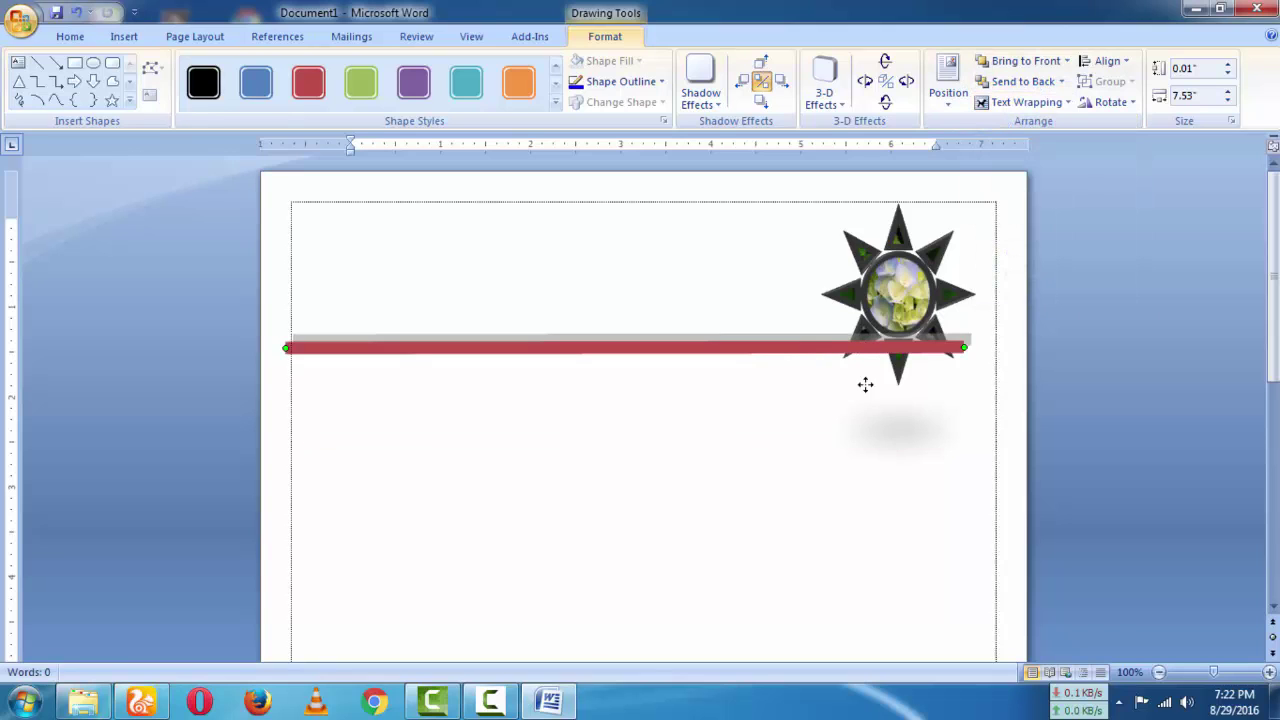
{"action": "left_click_drag", "start_coordinate": [865, 385], "coordinate": [869, 469]}
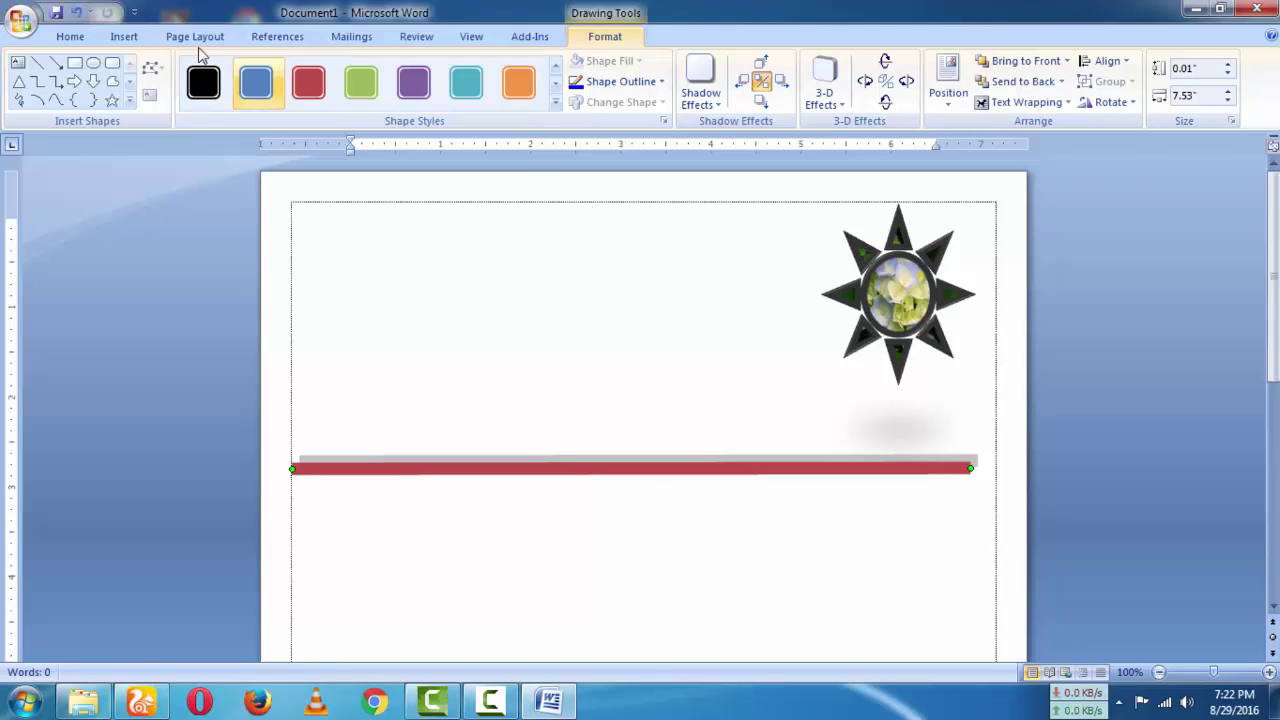
{"action": "left_click", "coordinate": [122, 38]}
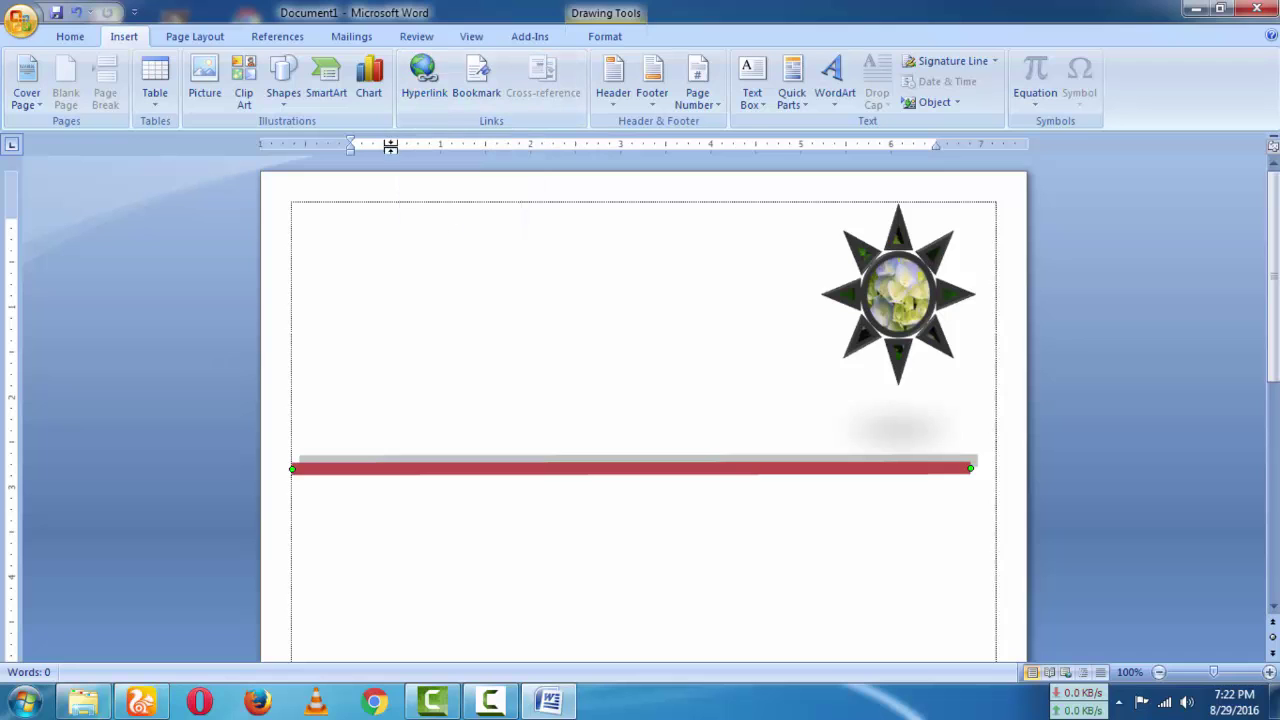
- Insert a 3-D cone column chart after browsing the Line, Area, Stock and template types
{"action": "left_click", "coordinate": [368, 80]}
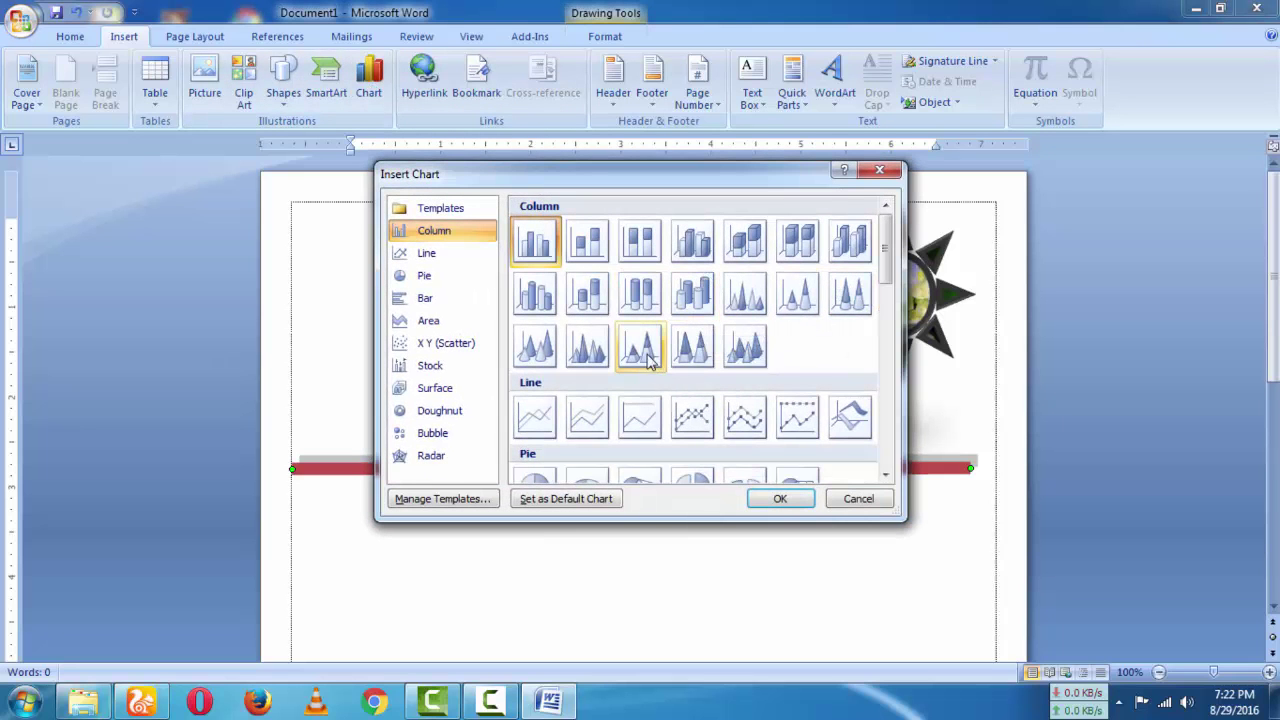
{"action": "left_click", "coordinate": [588, 348]}
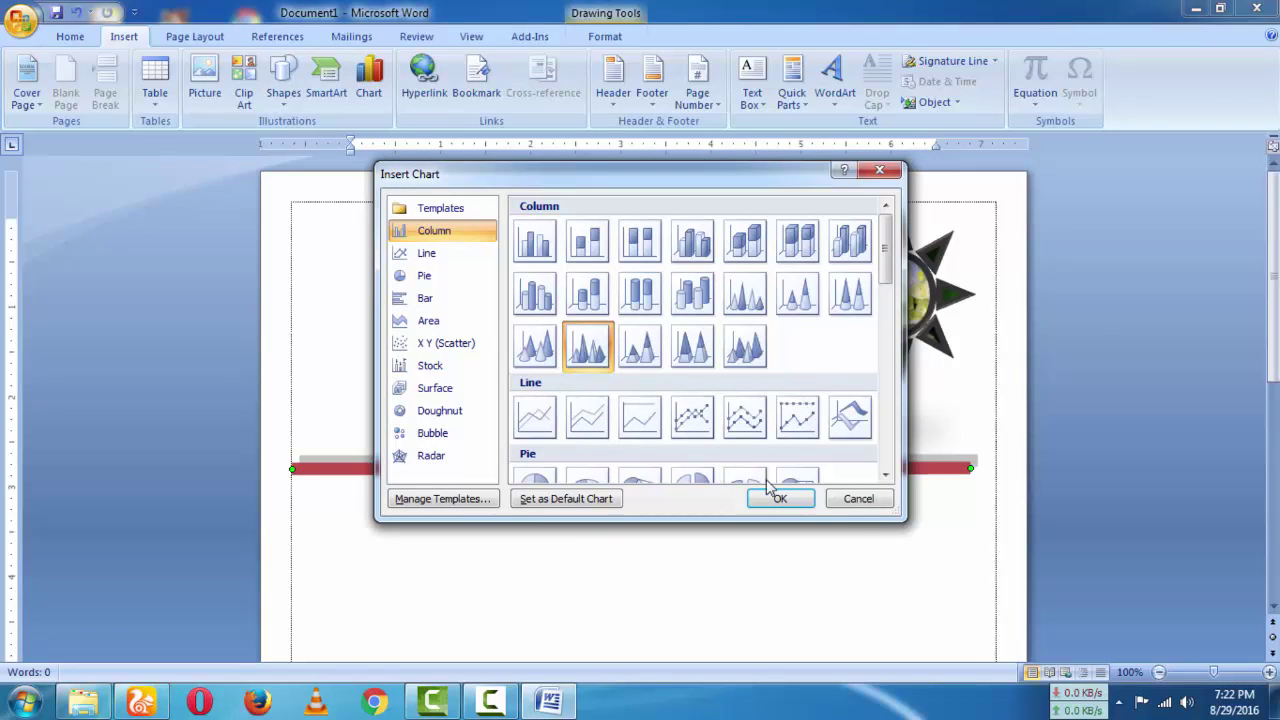
{"action": "left_click", "coordinate": [424, 255]}
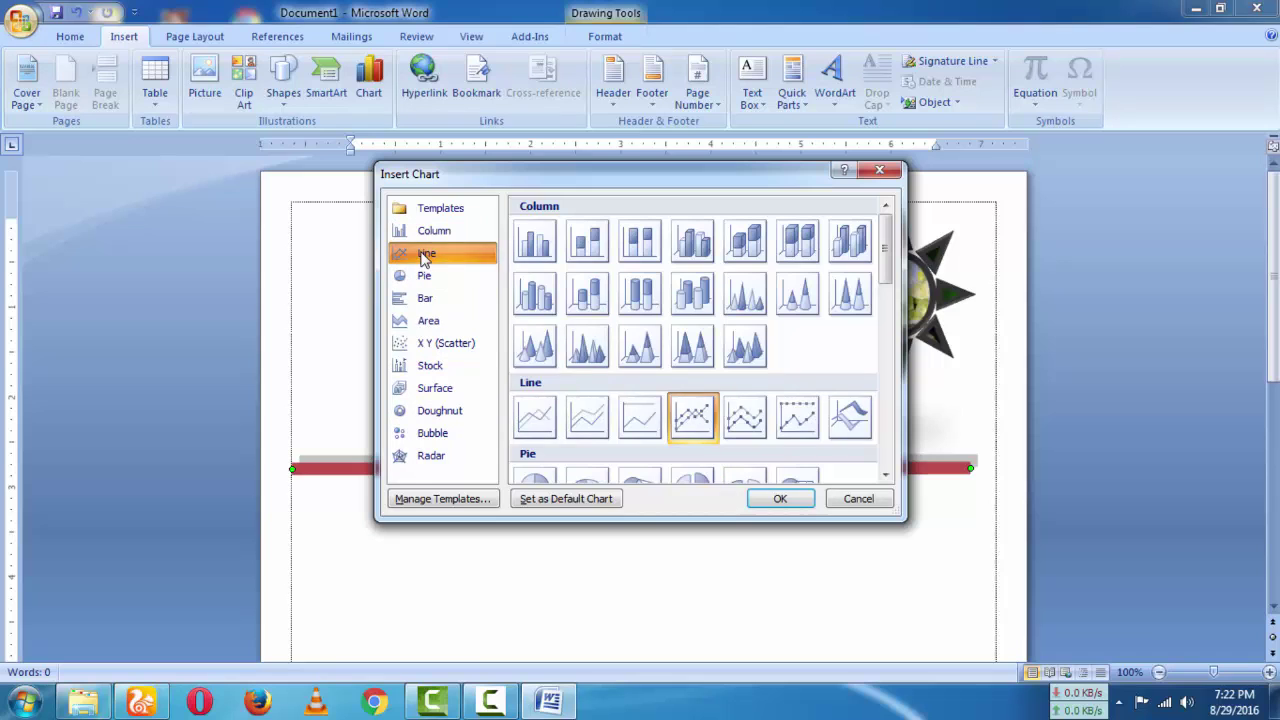
{"action": "left_click", "coordinate": [428, 320]}
{"action": "left_click", "coordinate": [430, 365]}
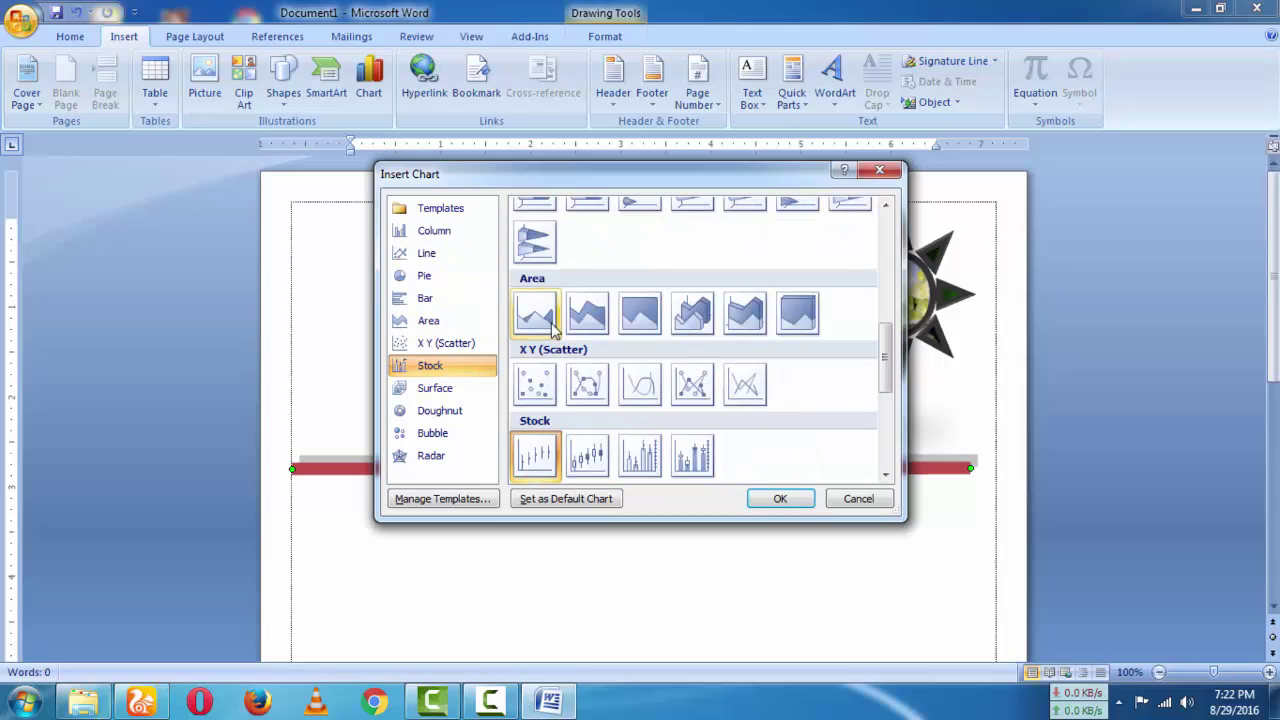
{"action": "left_click", "coordinate": [451, 209]}
{"action": "left_click", "coordinate": [446, 232]}
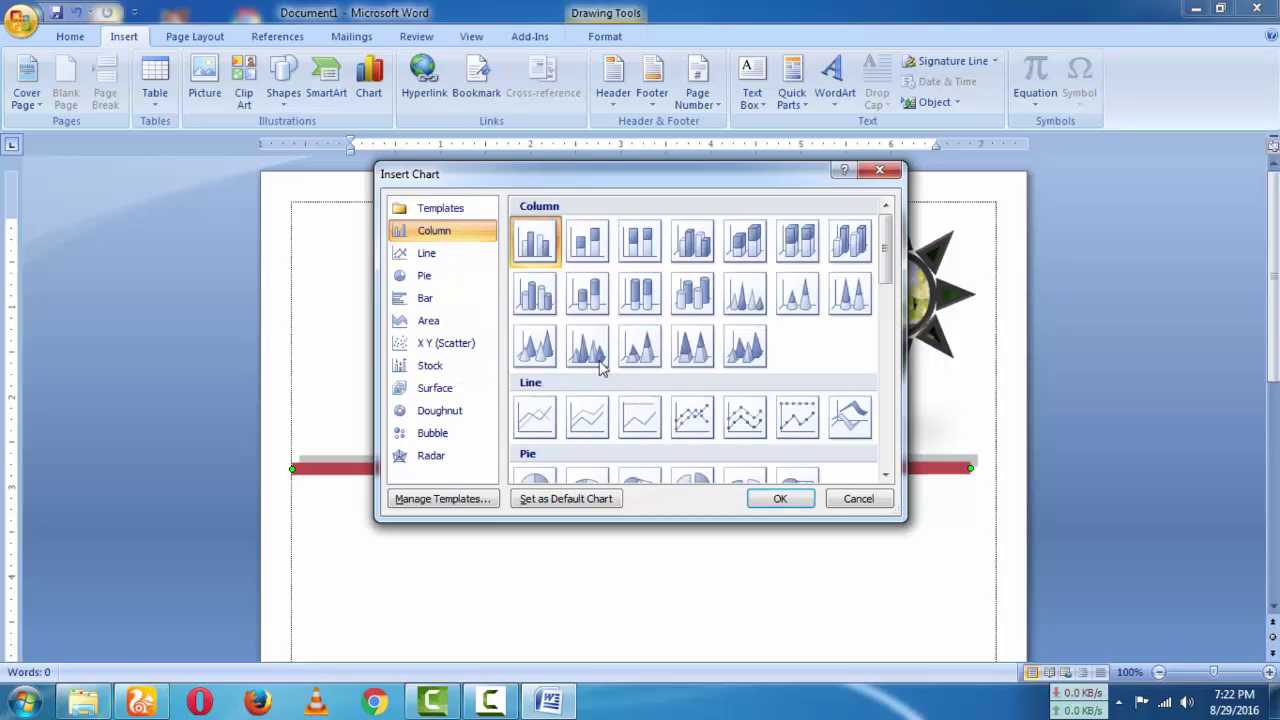
{"action": "left_click", "coordinate": [587, 347]}
{"action": "left_click", "coordinate": [780, 503]}
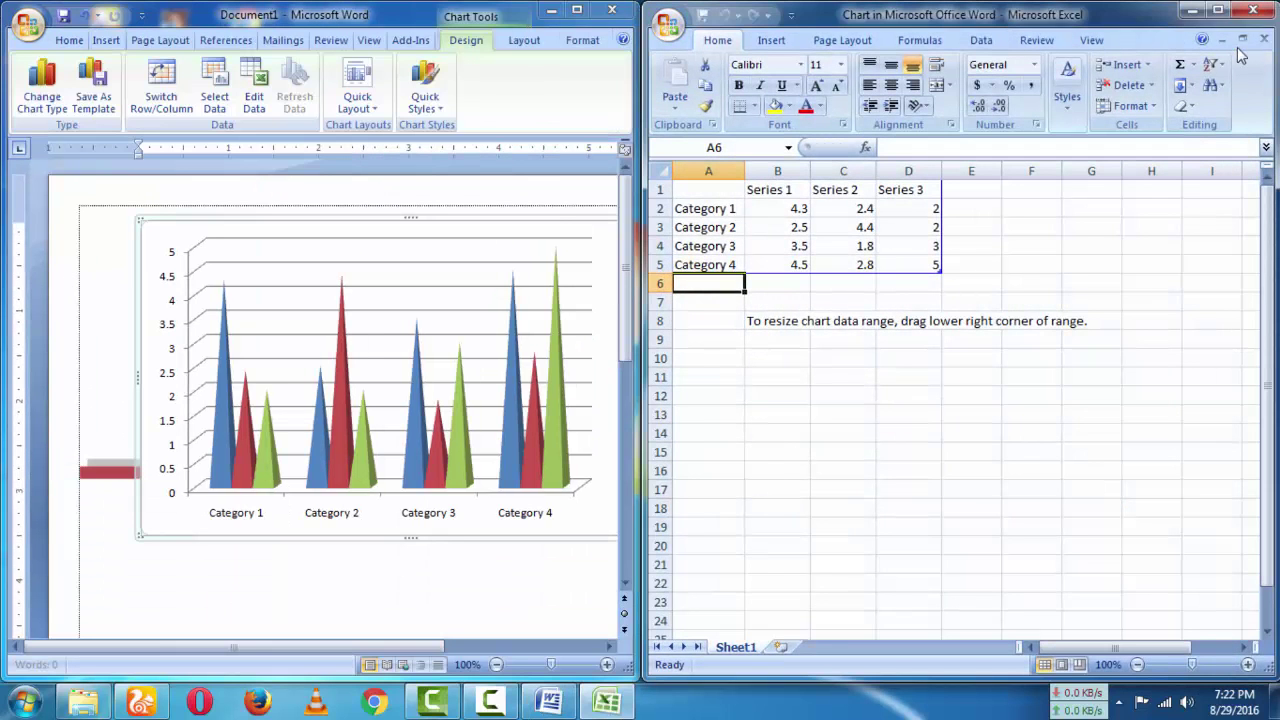
- Close the Excel data sheet, shift the chart's plot area and enlarge the cone chart
{"action": "left_click", "coordinate": [1256, 11]}
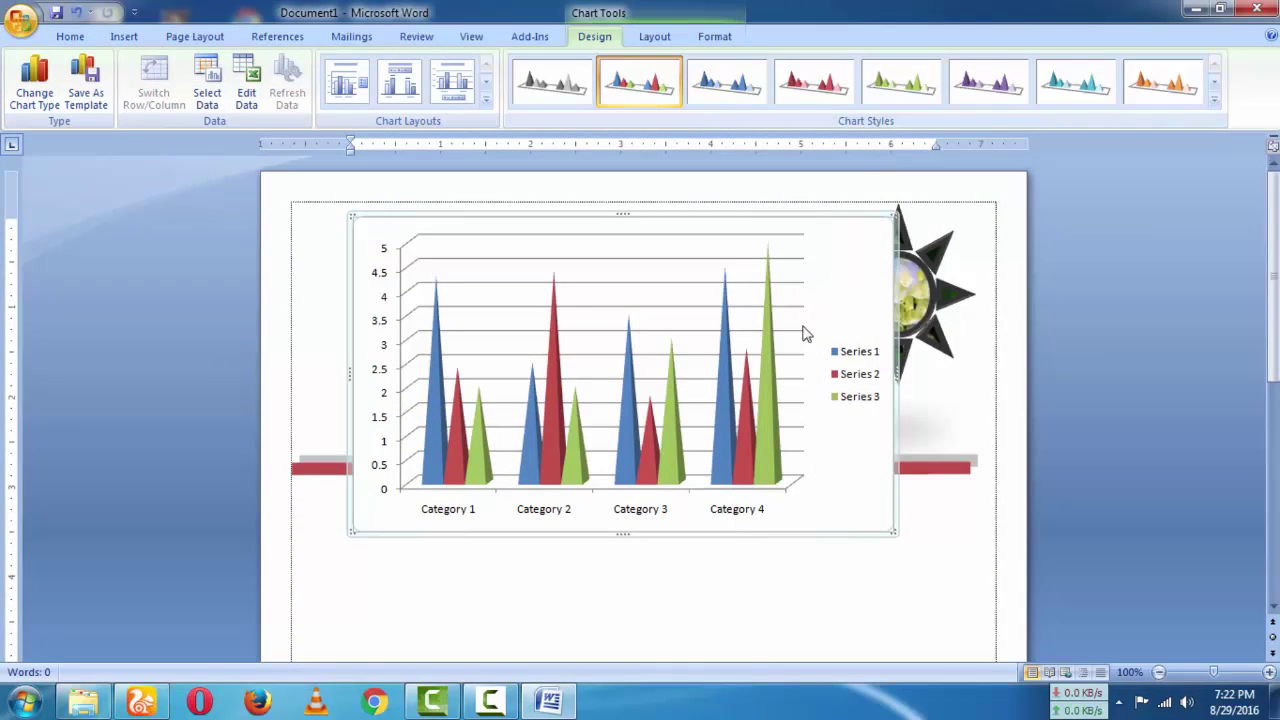
{"action": "left_click_drag", "start_coordinate": [366, 234], "coordinate": [428, 423]}
{"action": "left_click_drag", "start_coordinate": [428, 245], "coordinate": [399, 262]}
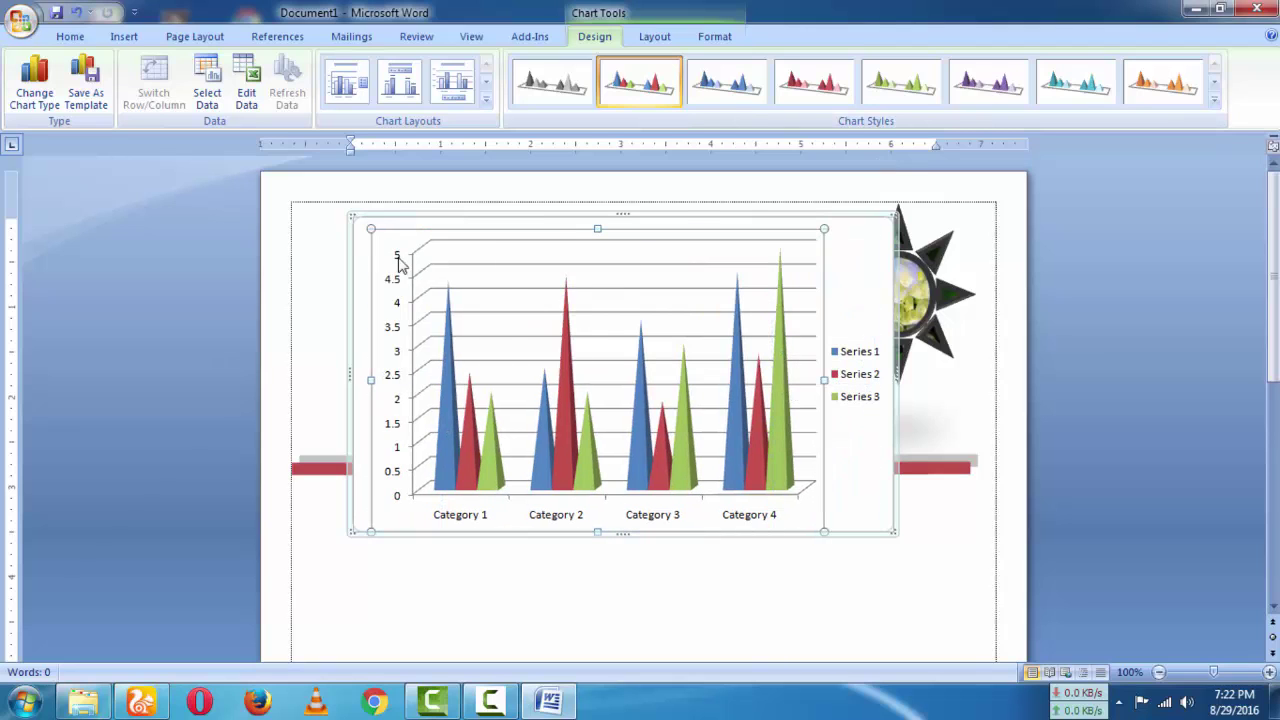
{"action": "left_click_drag", "start_coordinate": [895, 530], "coordinate": [898, 425]}
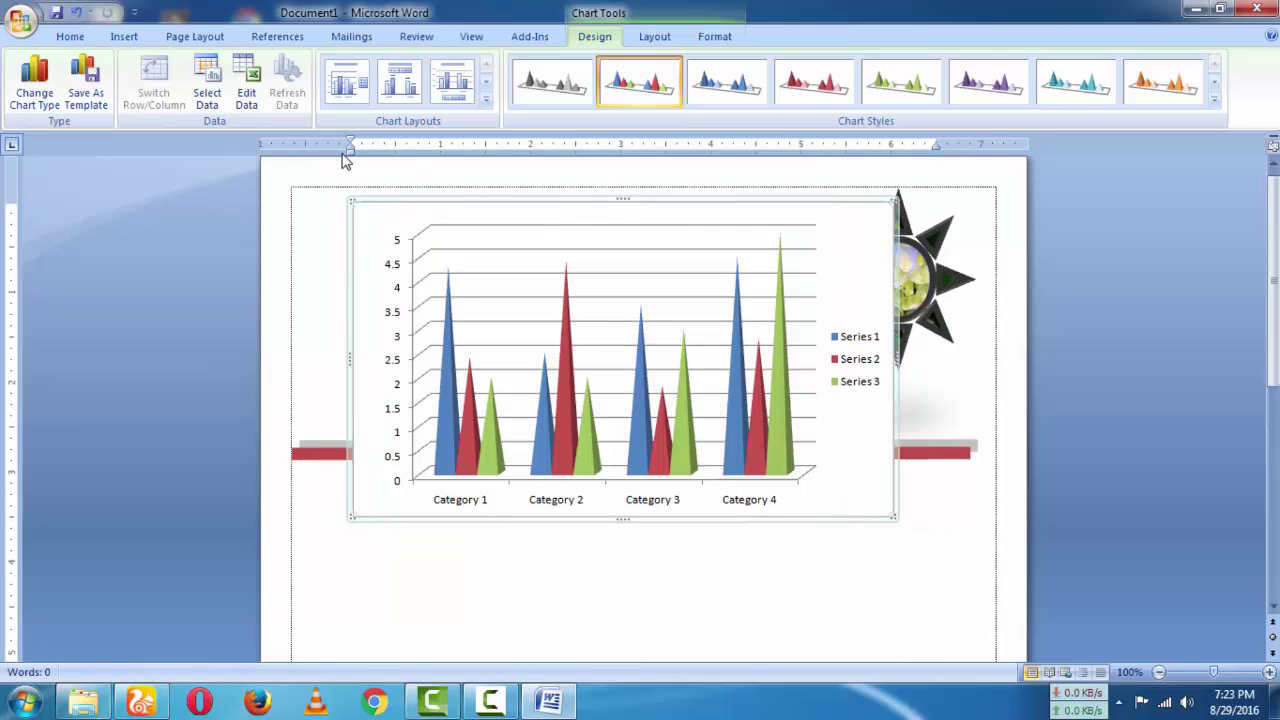
{"action": "left_click", "coordinate": [418, 252]}
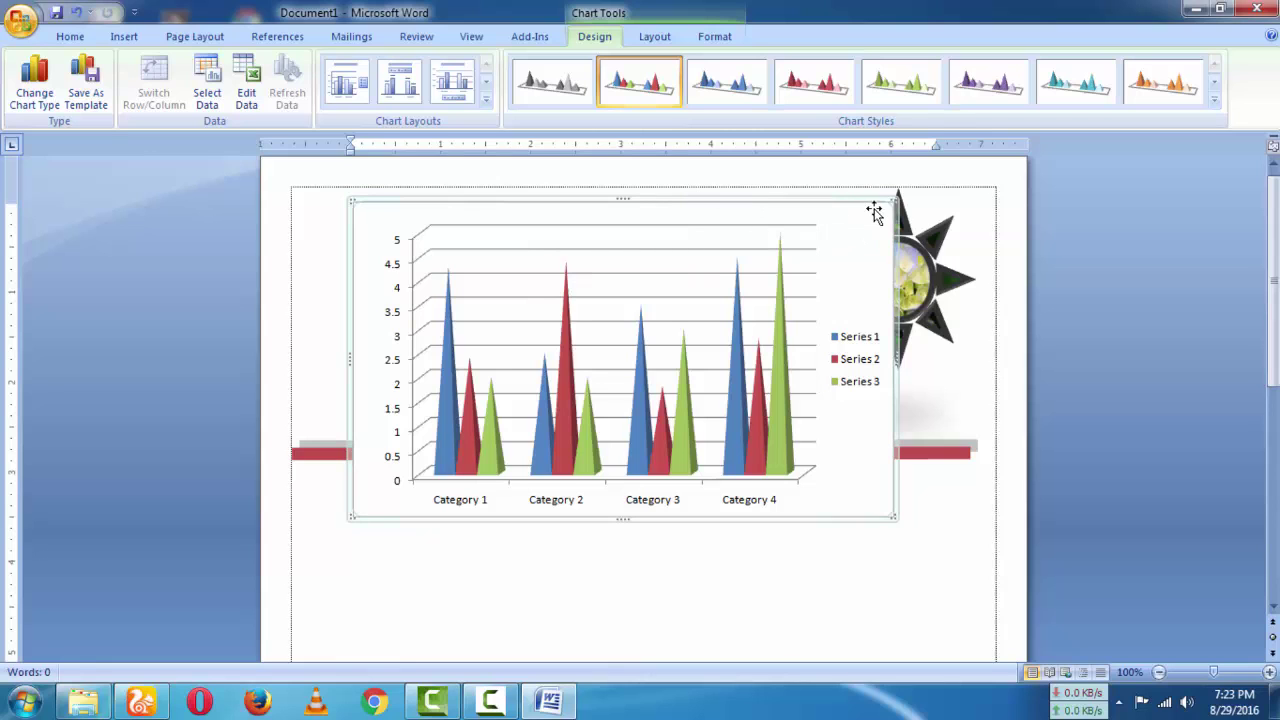
{"action": "left_click_drag", "start_coordinate": [894, 517], "coordinate": [935, 570]}
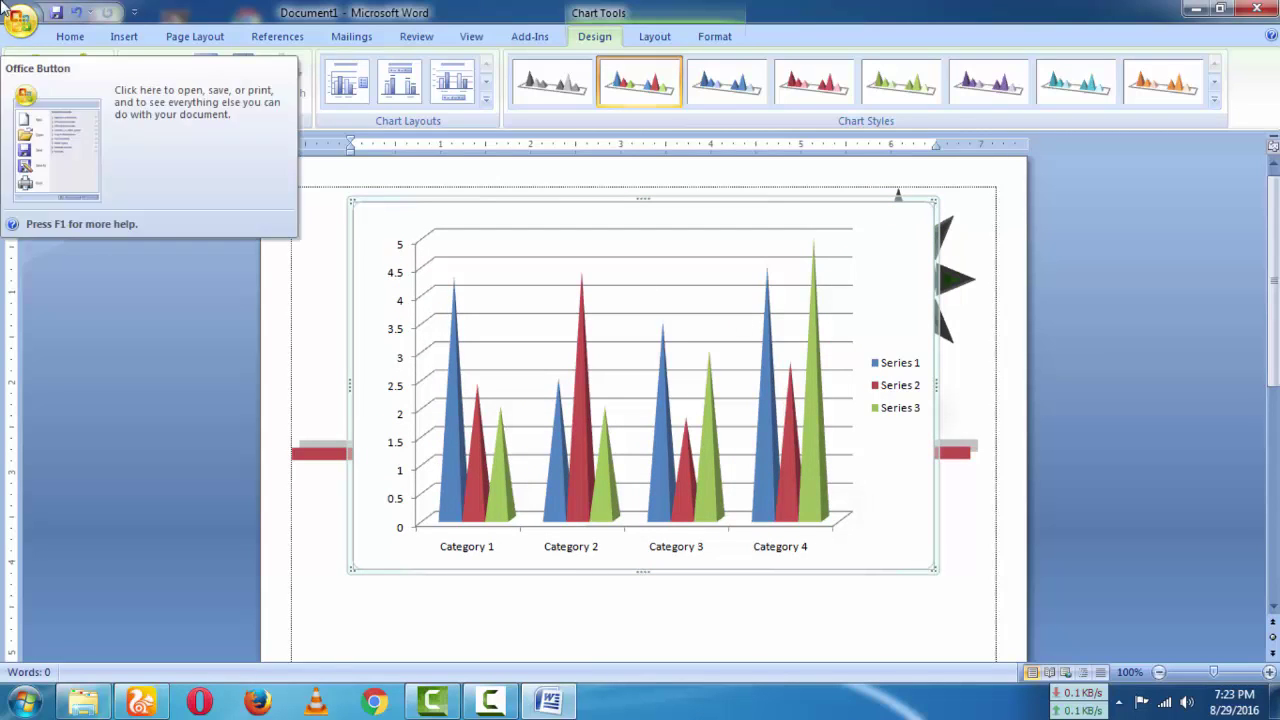
- Undo the chart edits until the chart is removed, then list the built-in header designs
{"action": "left_click", "coordinate": [76, 13]}
{"action": "left_click", "coordinate": [76, 13]}
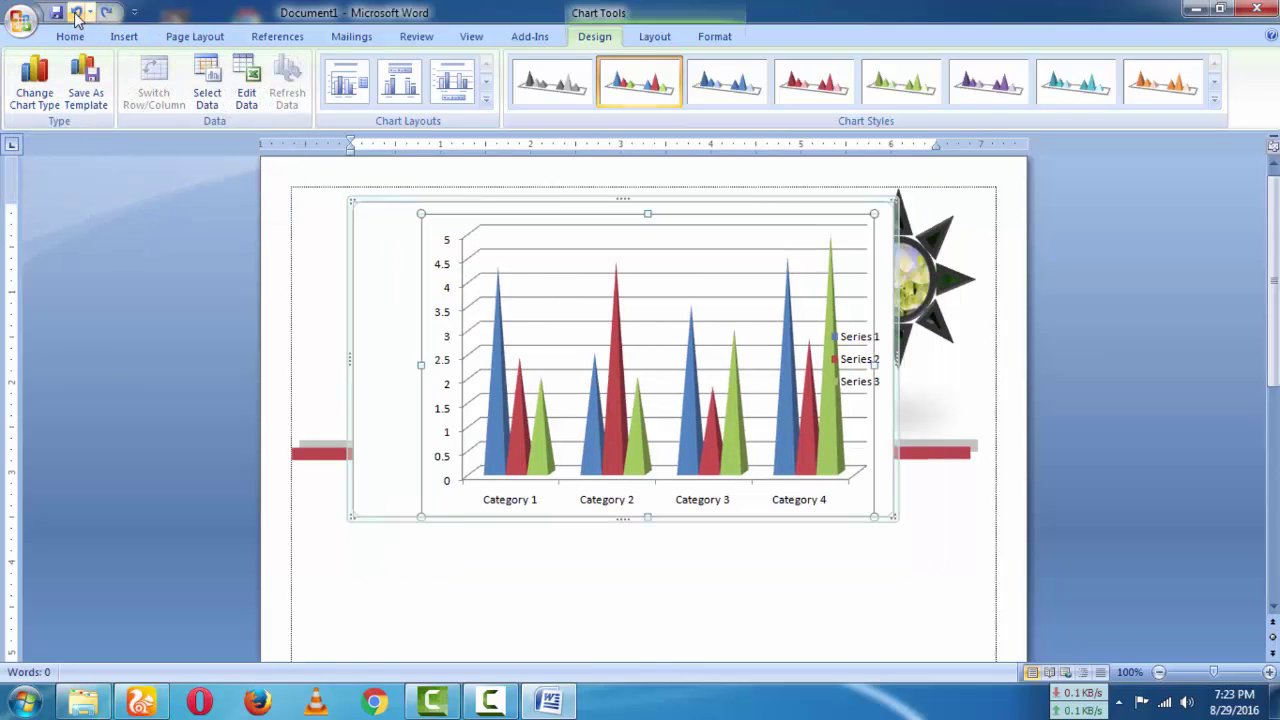
{"action": "left_click", "coordinate": [76, 13]}
{"action": "left_click", "coordinate": [76, 13]}
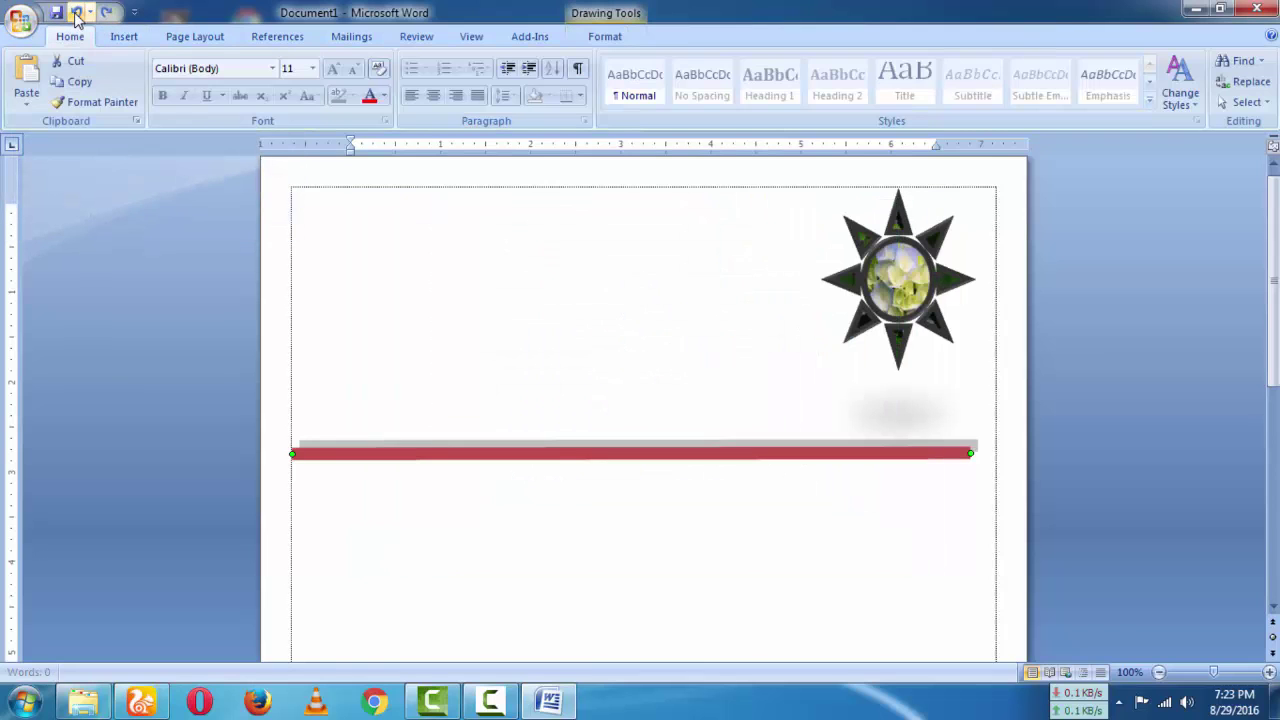
{"action": "left_click", "coordinate": [124, 36]}
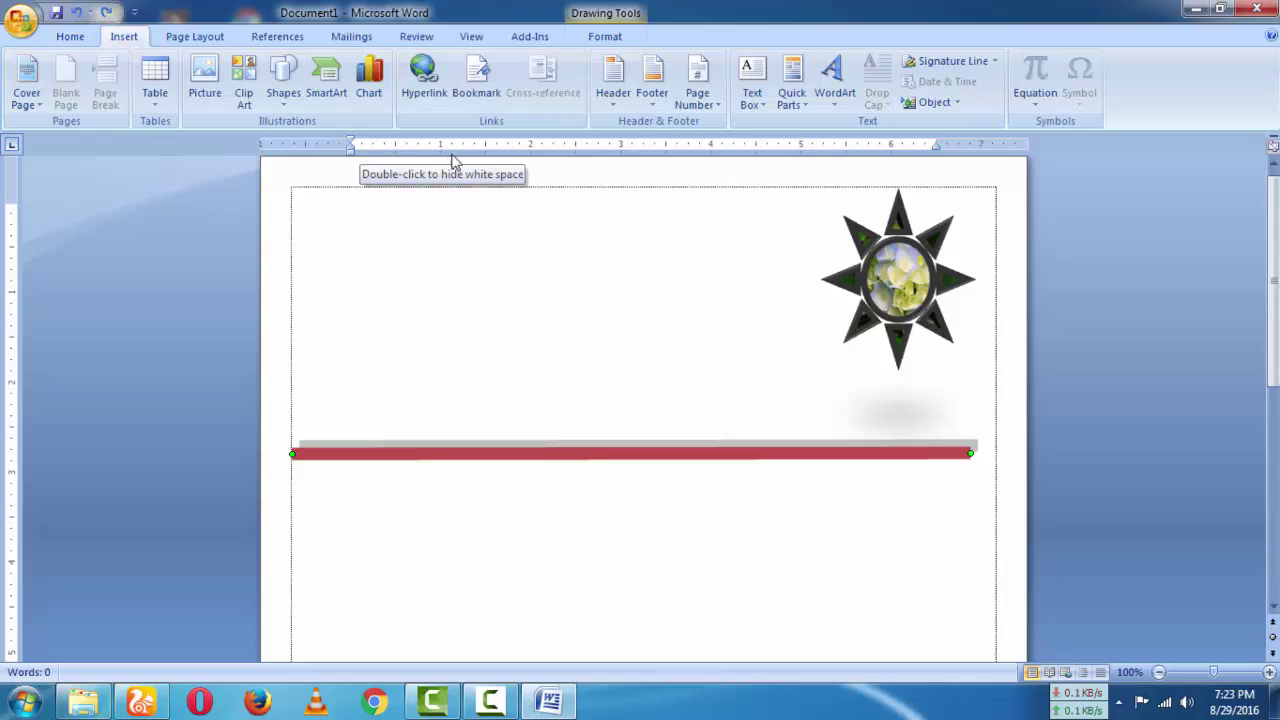
{"action": "left_click", "coordinate": [620, 100]}
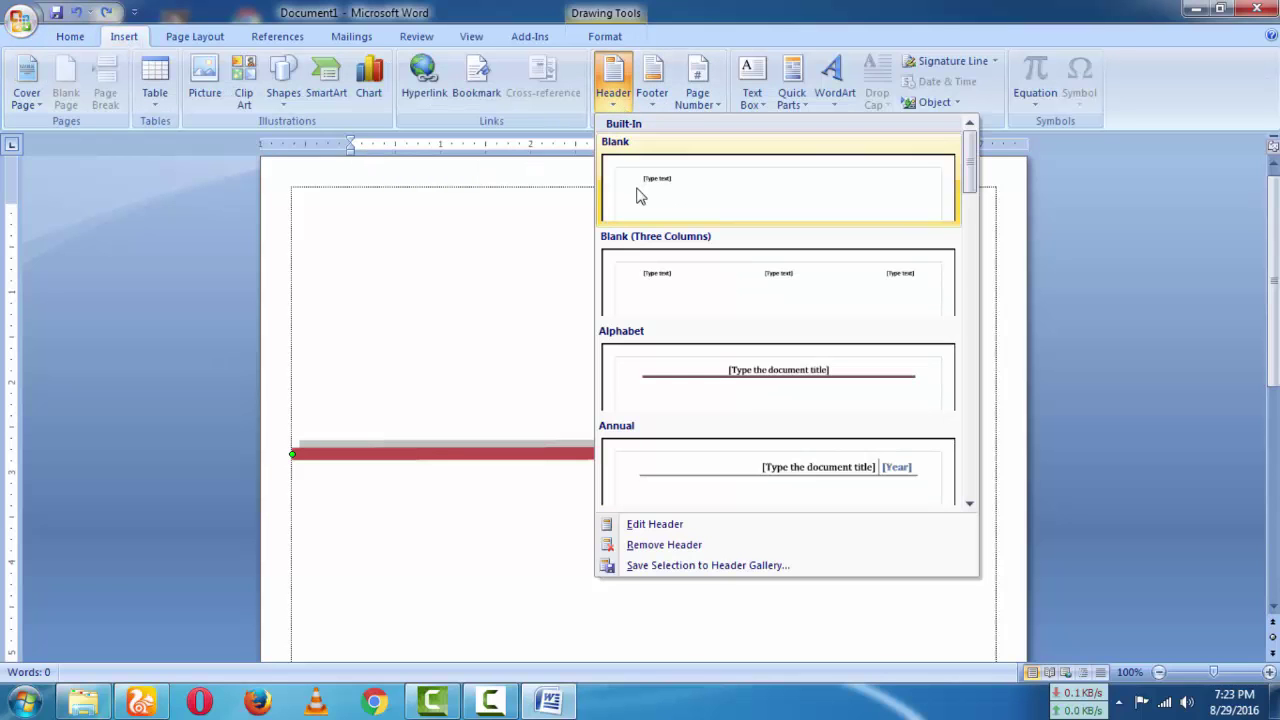
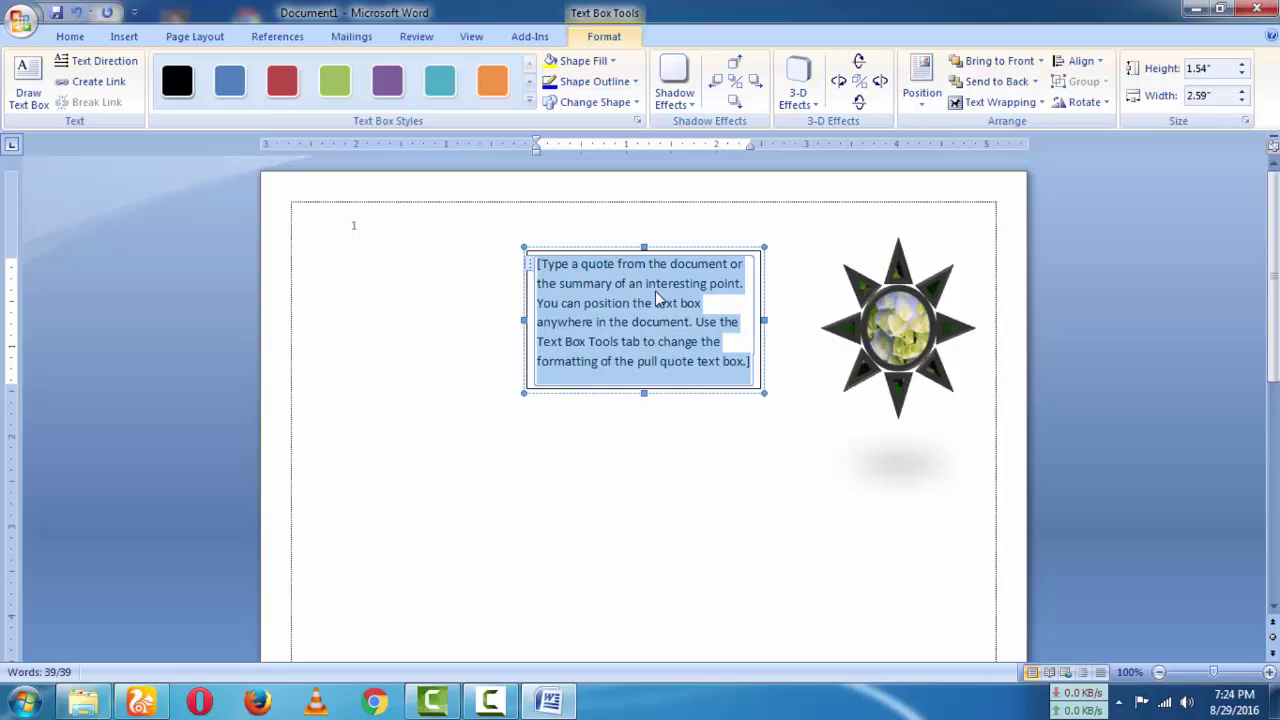
- Set the pull-quote text box's wrapping to In Front of Text
{"action": "left_click_drag", "start_coordinate": [653, 287], "coordinate": [740, 521]}
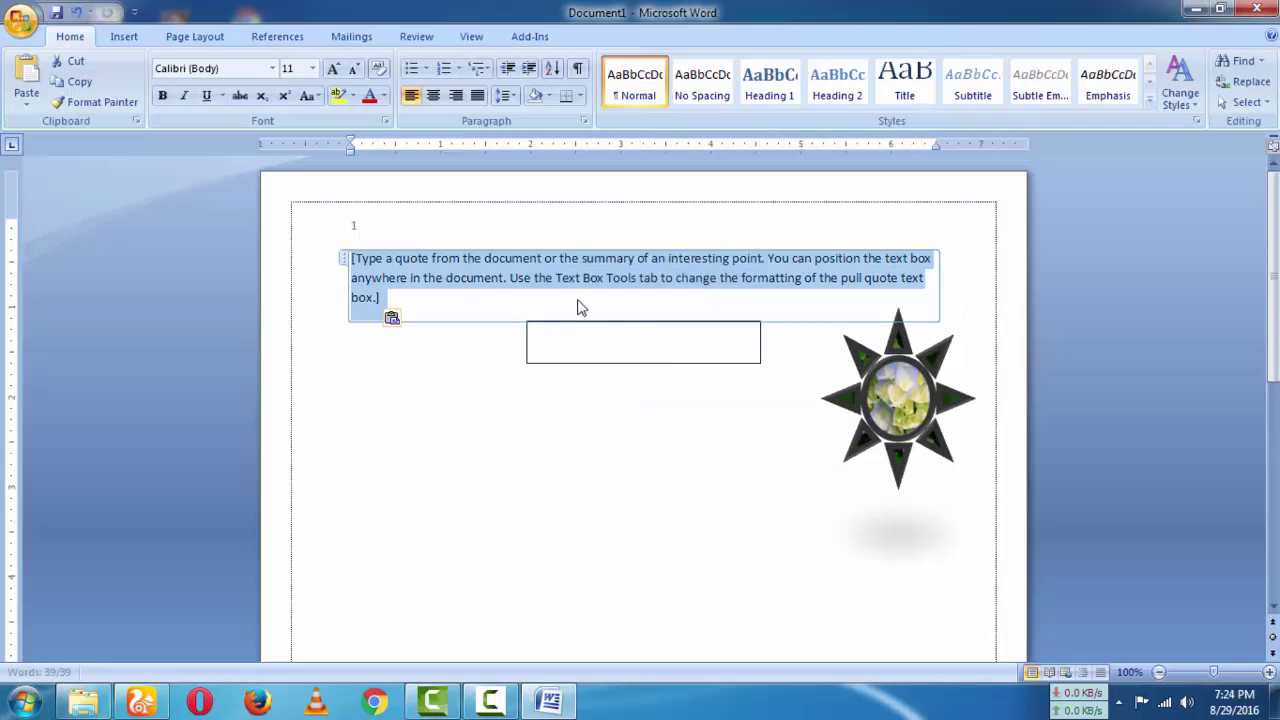
{"action": "left_click", "coordinate": [76, 12]}
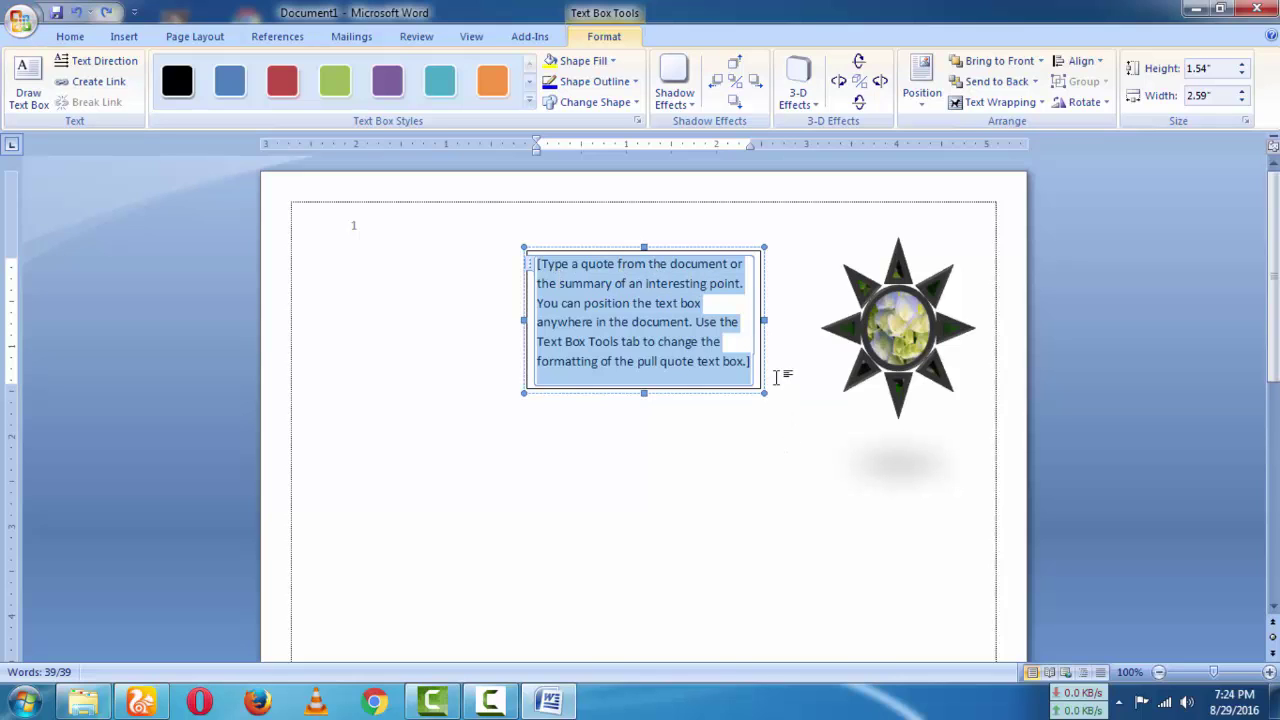
{"action": "left_click", "coordinate": [1000, 103]}
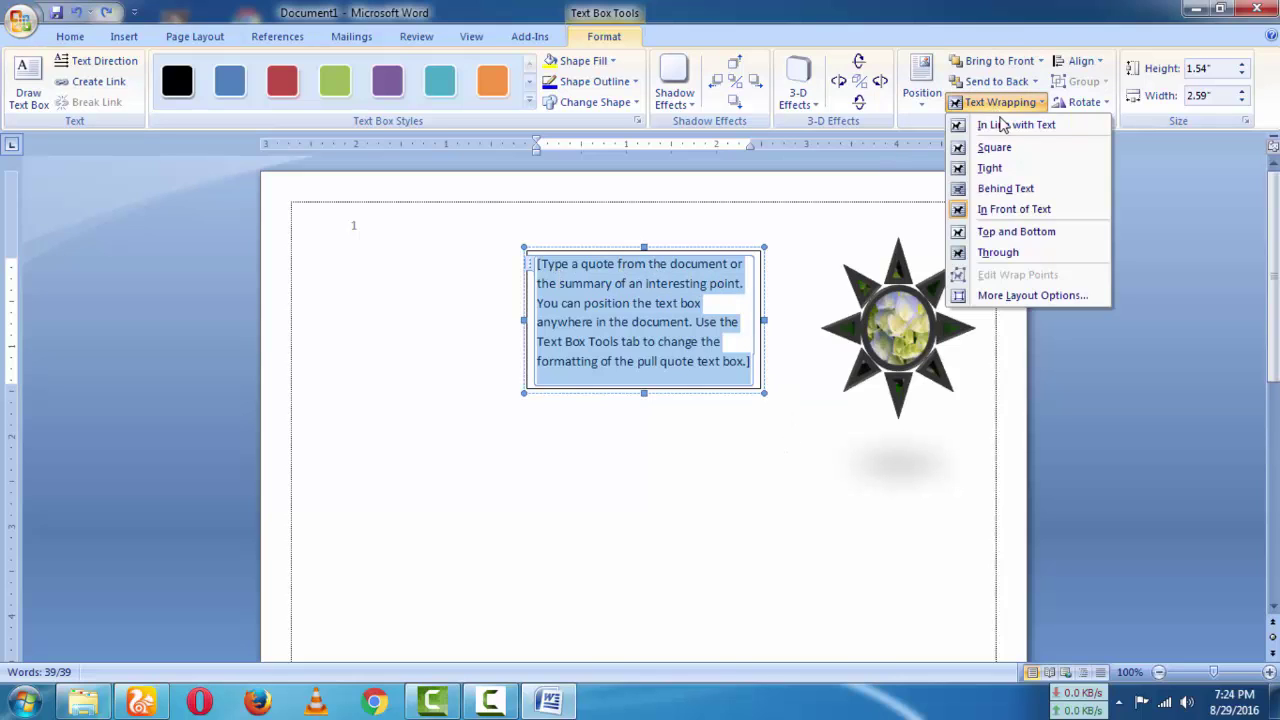
{"action": "left_click", "coordinate": [1005, 188]}
- Drag the pull-quote box by its border to the lower right, beneath the star picture
{"action": "left_click_drag", "start_coordinate": [678, 290], "coordinate": [700, 371]}
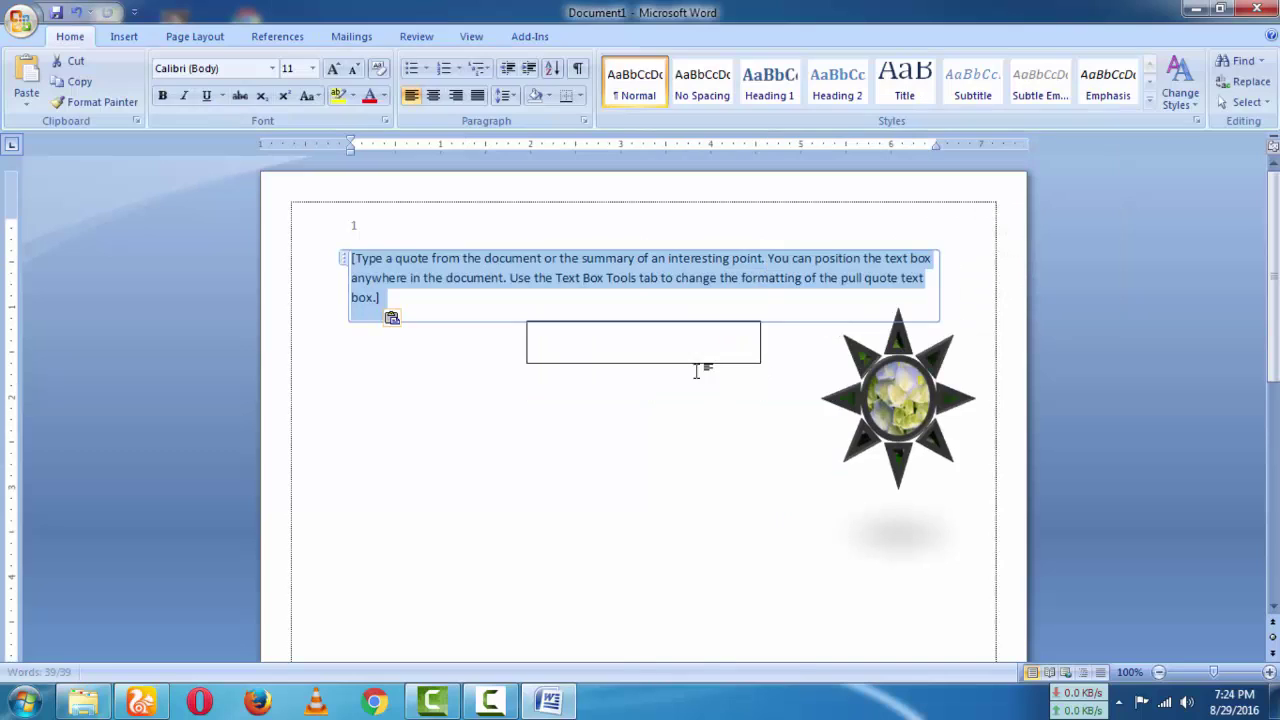
{"action": "key", "text": "ctrl+z"}
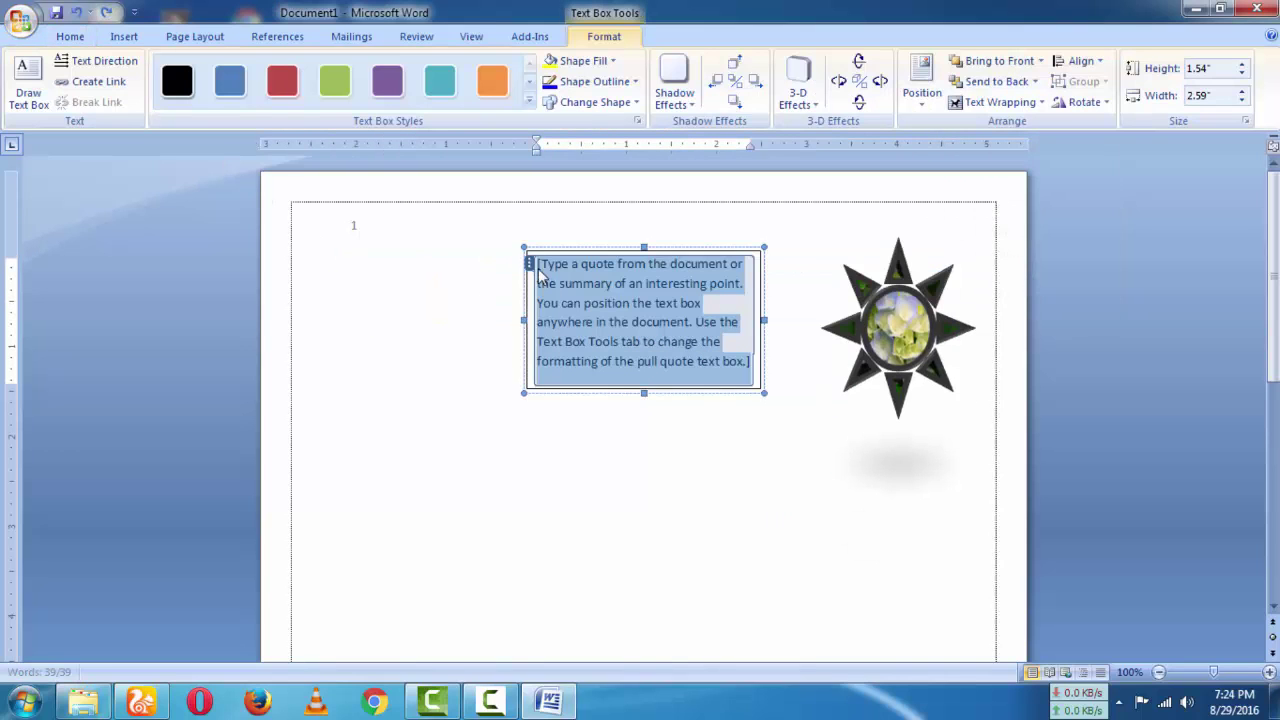
{"action": "left_click", "coordinate": [610, 365]}
{"action": "left_click_drag", "start_coordinate": [736, 505], "coordinate": [754, 458]}
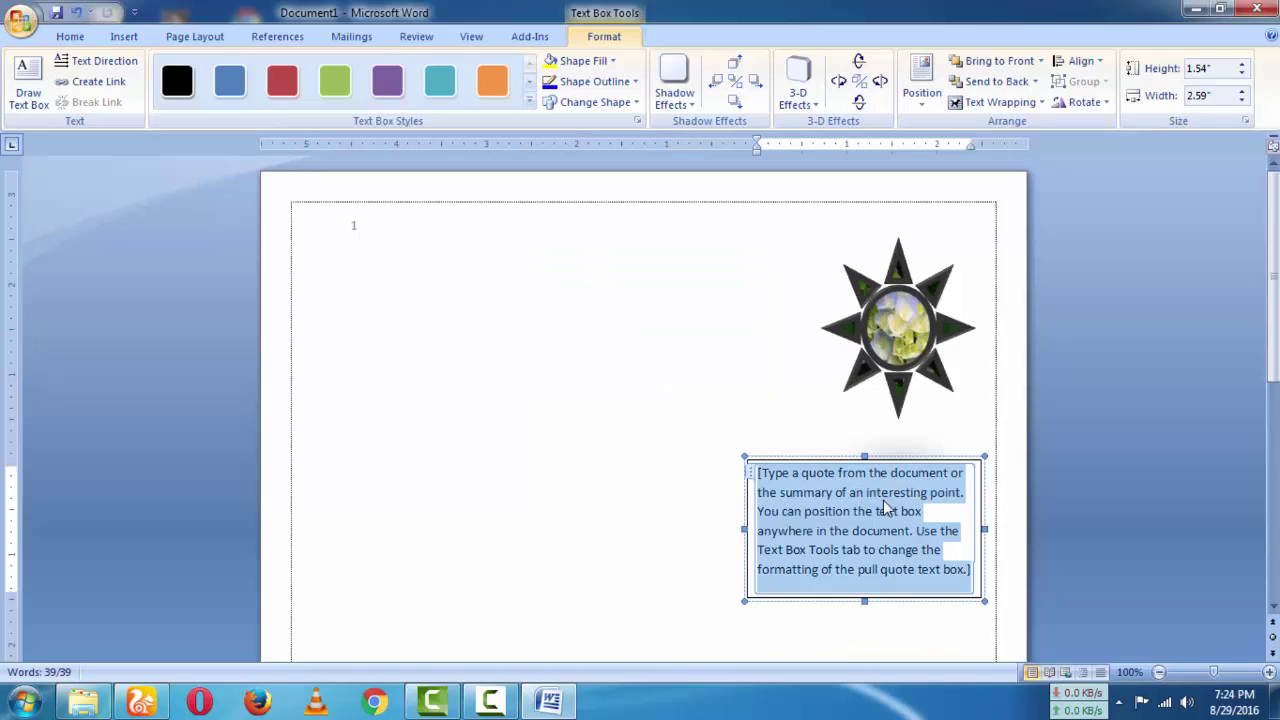
{"action": "left_click", "coordinate": [666, 392]}
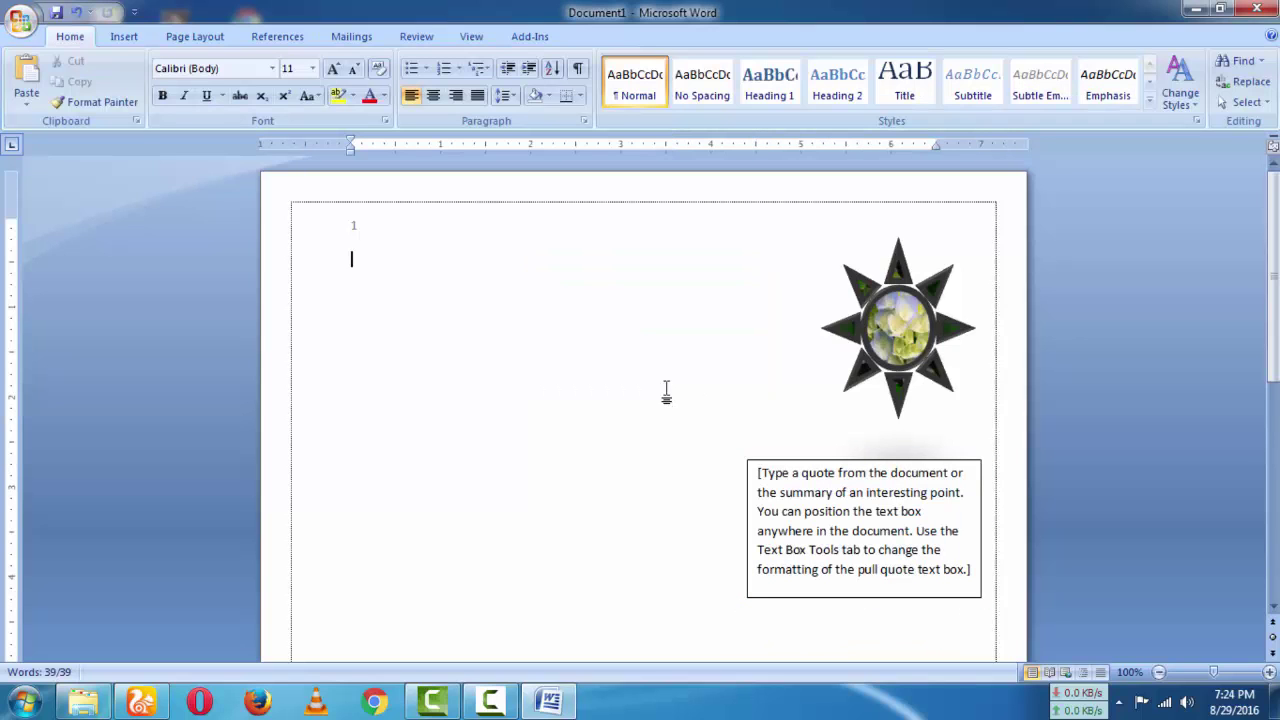
- Insert the second slanted WordArt style, keeping the default text 'Your Text Here'
{"action": "left_click", "coordinate": [122, 37]}
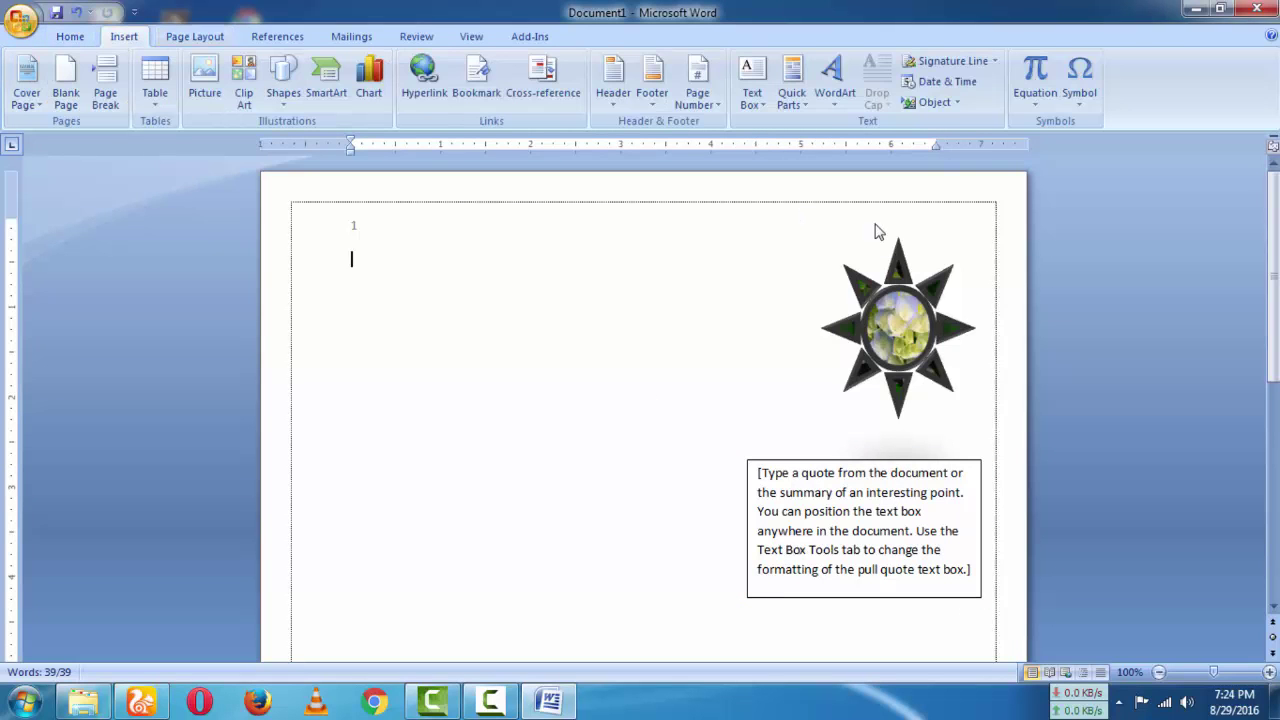
{"action": "left_click", "coordinate": [791, 90]}
{"action": "left_click", "coordinate": [813, 107]}
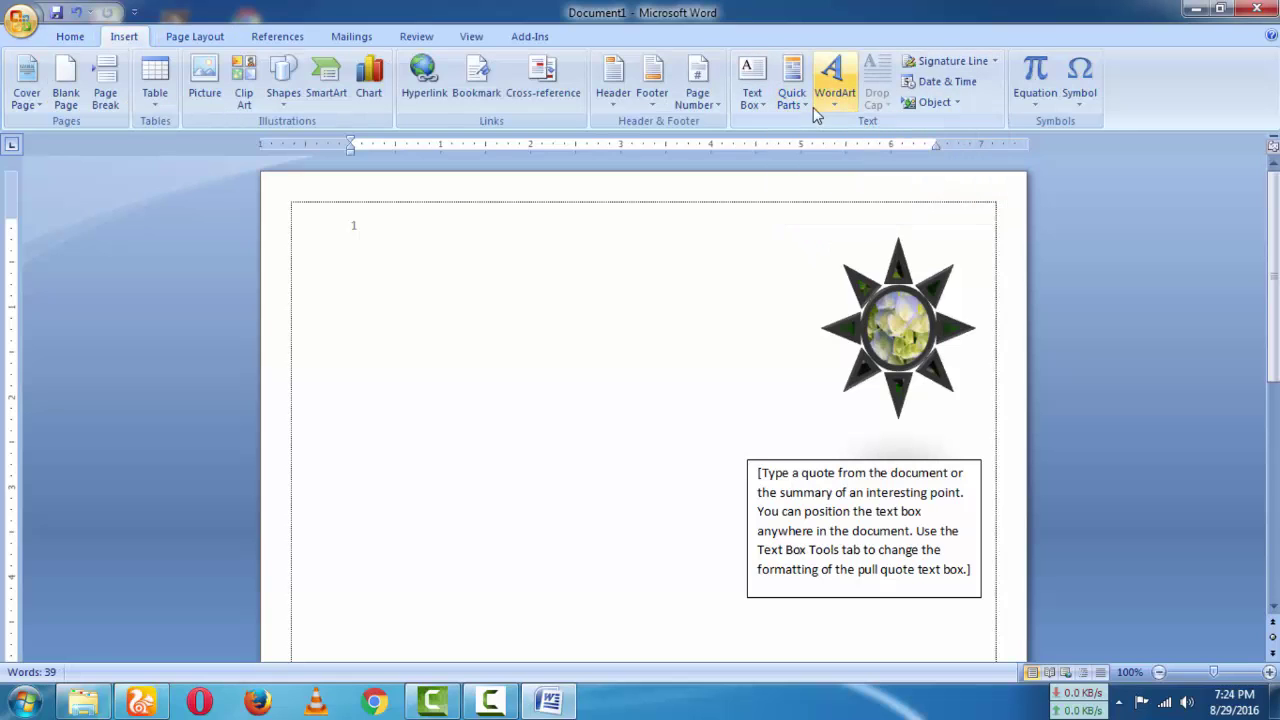
{"action": "left_click", "coordinate": [832, 100]}
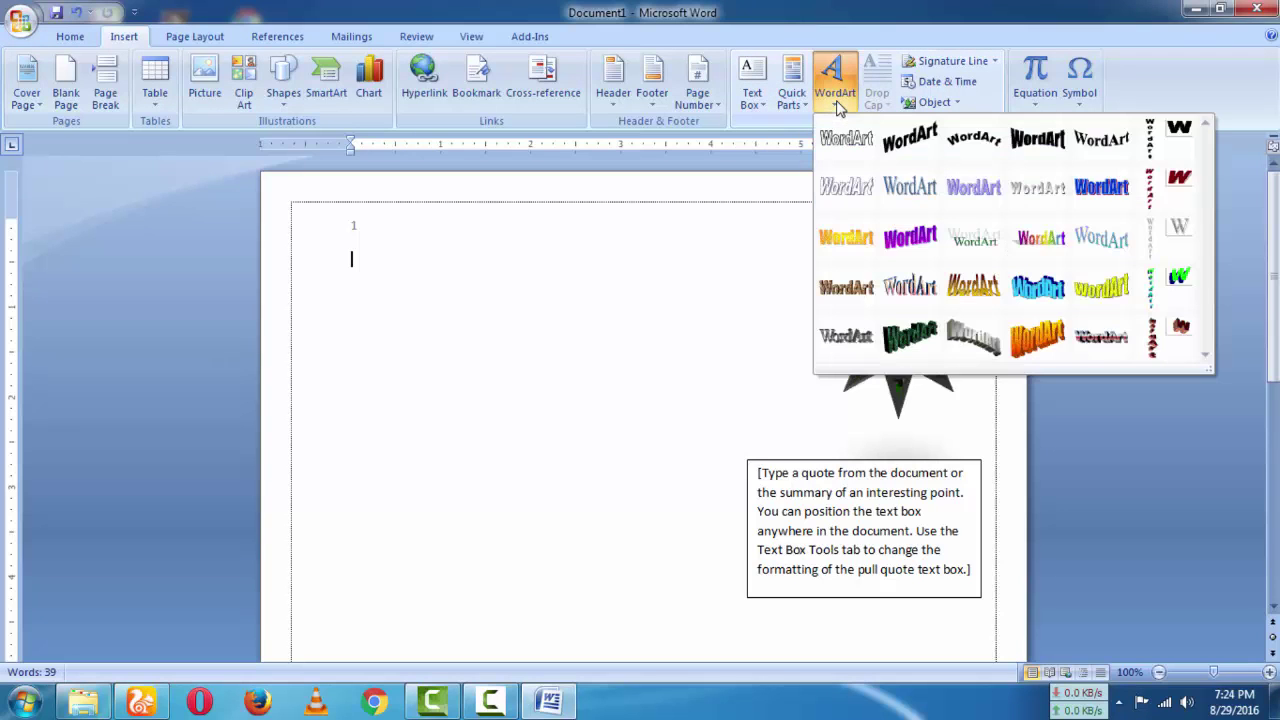
{"action": "left_click", "coordinate": [922, 152]}
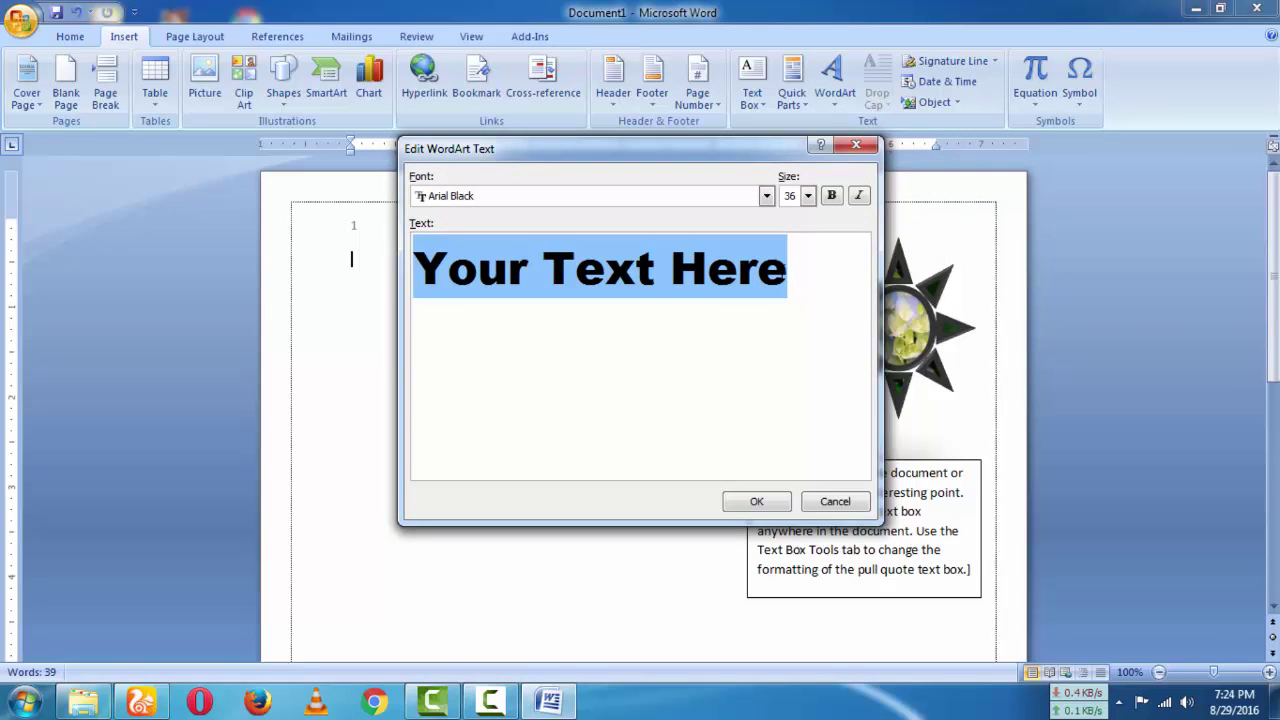
{"action": "left_click", "coordinate": [754, 501]}
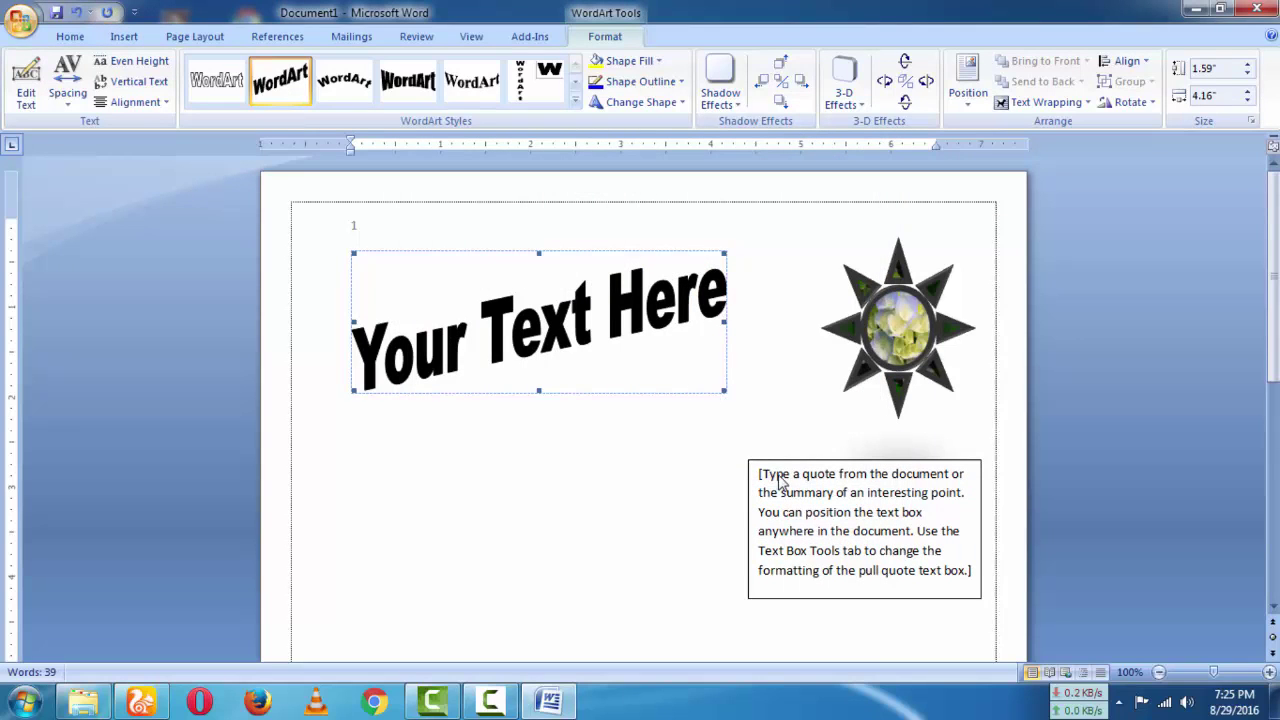
- Widen the WordArt toward the star picture and fill its letters yellow
{"action": "left_click_drag", "start_coordinate": [720, 387], "coordinate": [800, 397]}
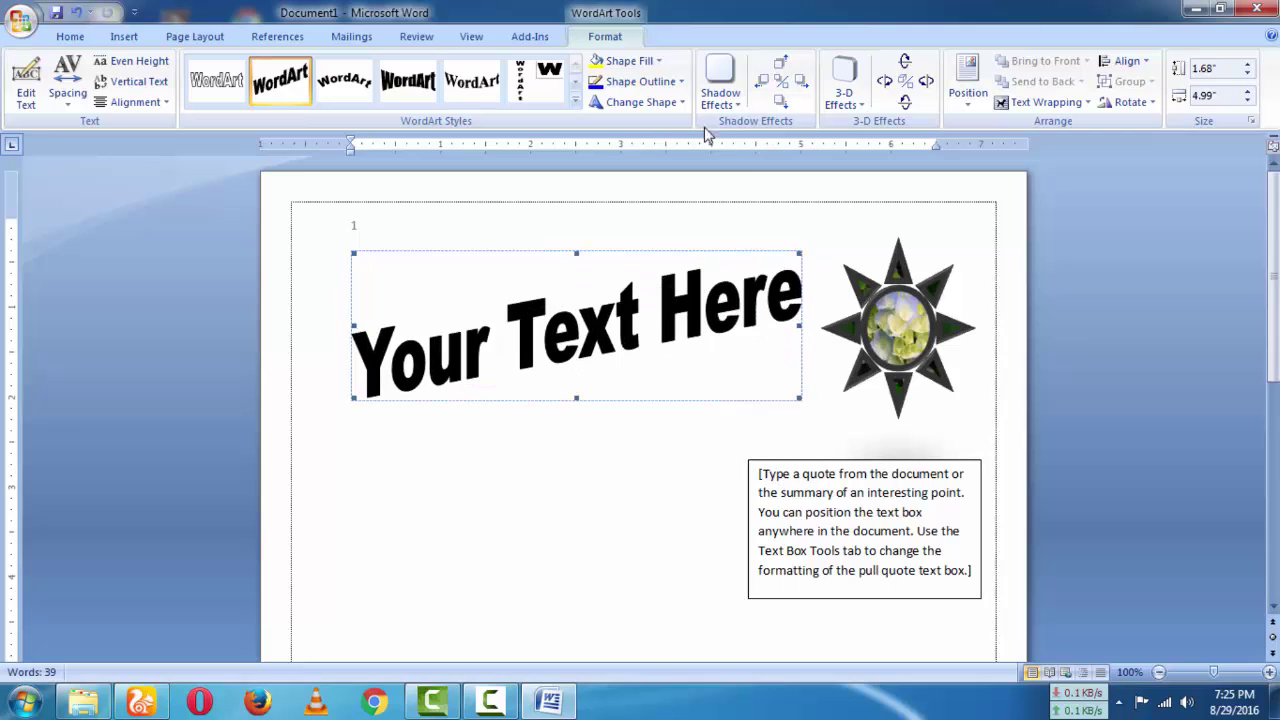
{"action": "left_click", "coordinate": [628, 60]}
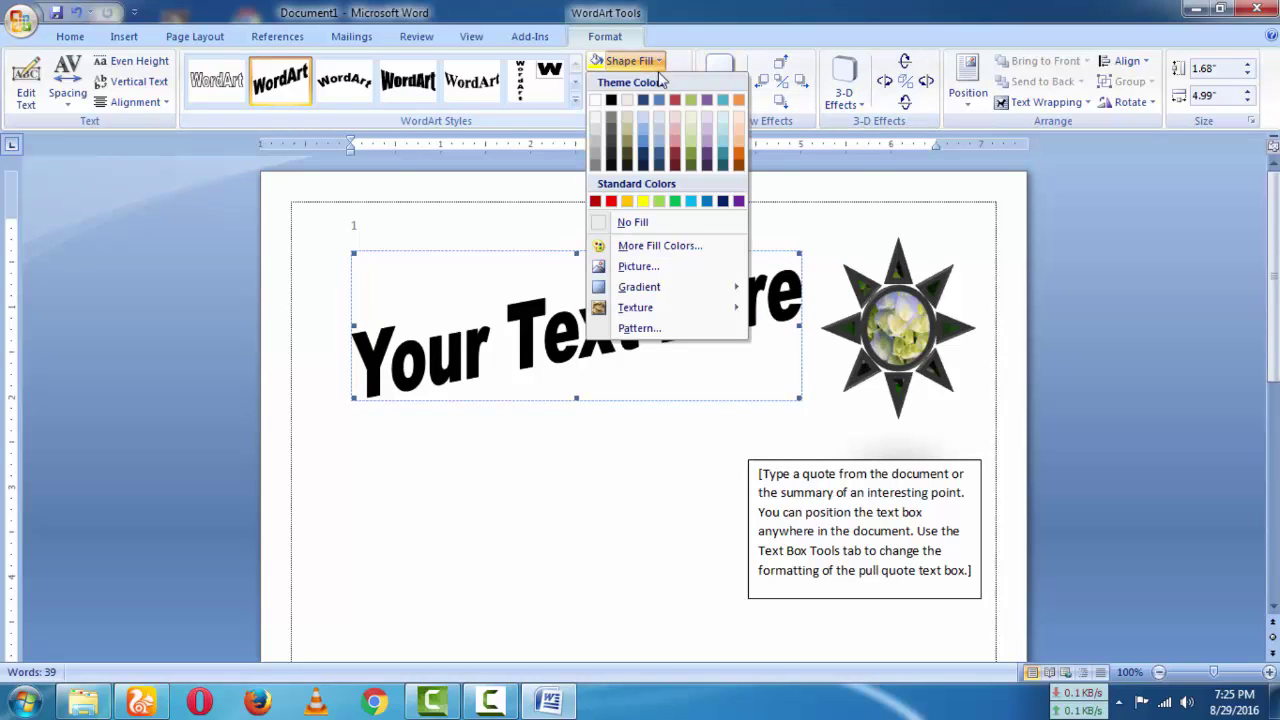
{"action": "left_click", "coordinate": [643, 201]}
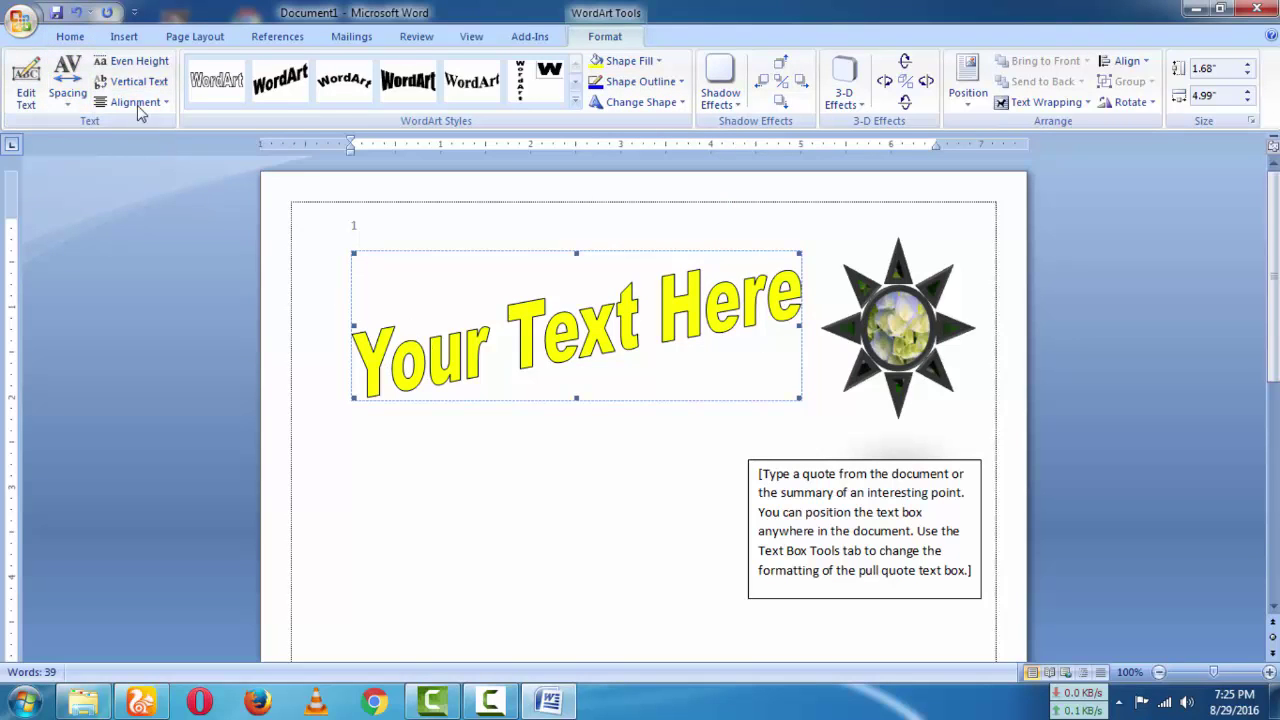
{"action": "left_click", "coordinate": [20, 20]}
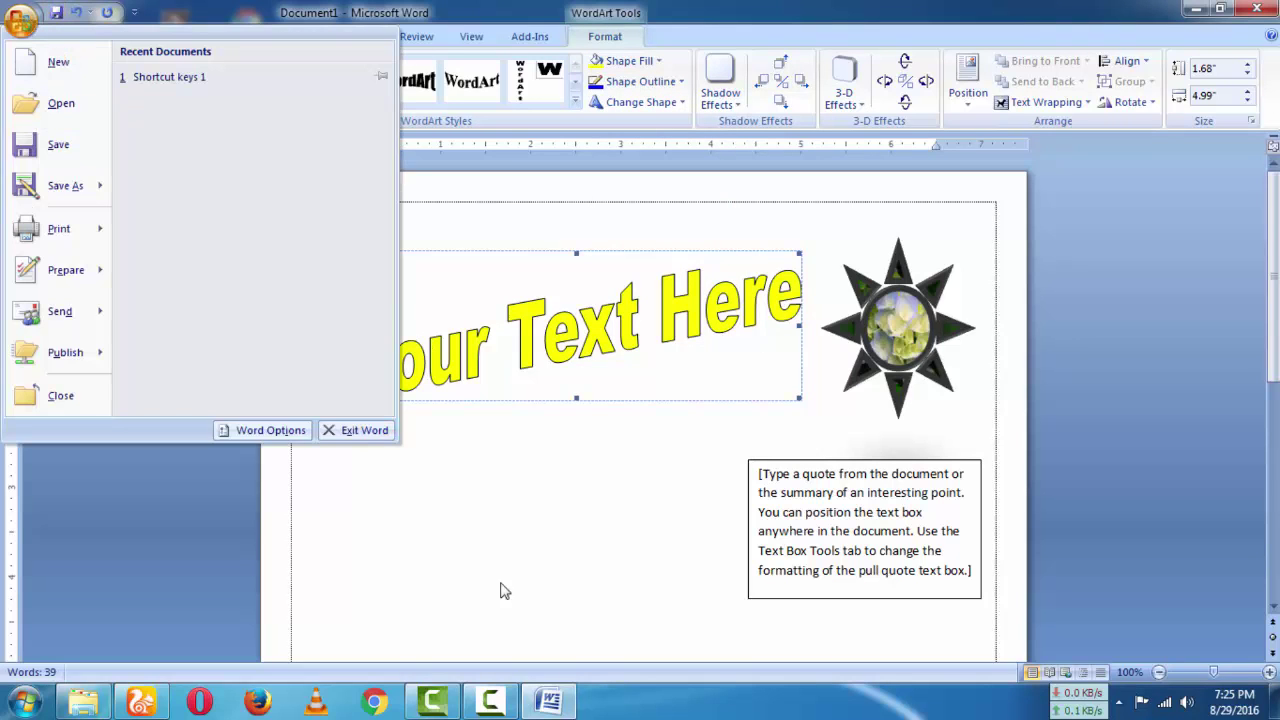
{"action": "left_click", "coordinate": [710, 288]}
- Browse the WordArt shape list without changing the shape
{"action": "left_click", "coordinate": [74, 38]}
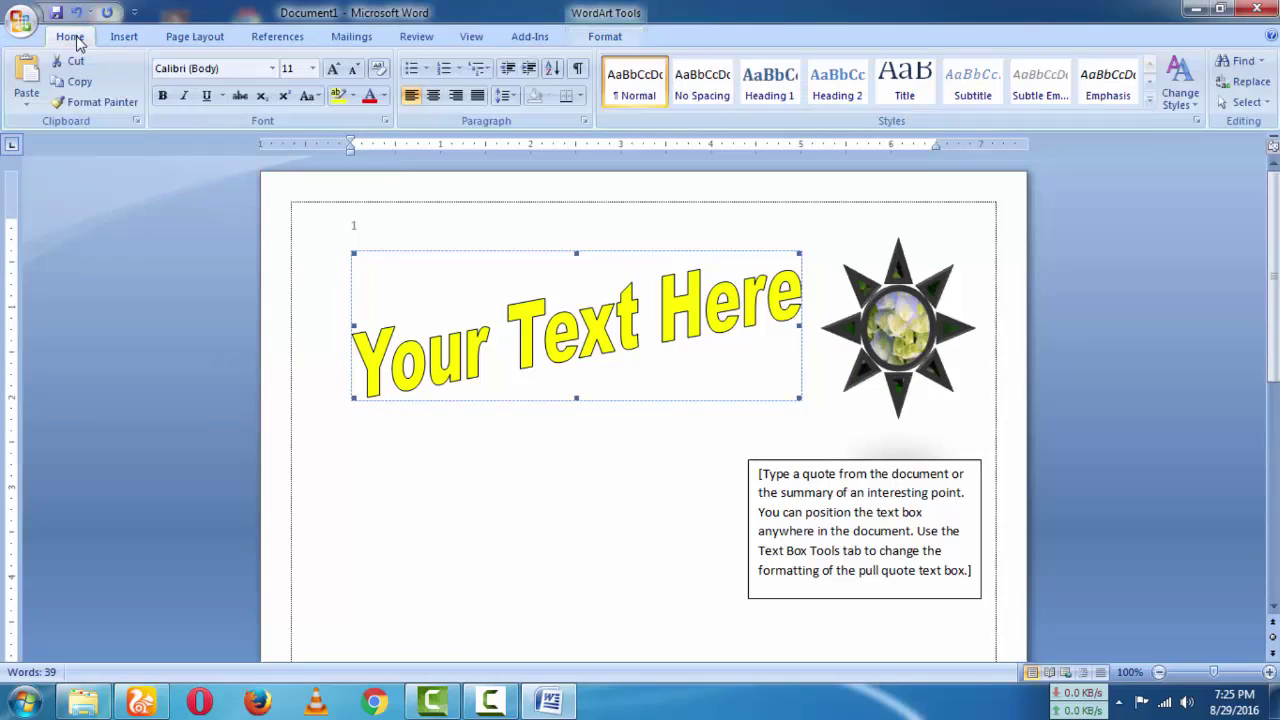
{"action": "left_click", "coordinate": [610, 38]}
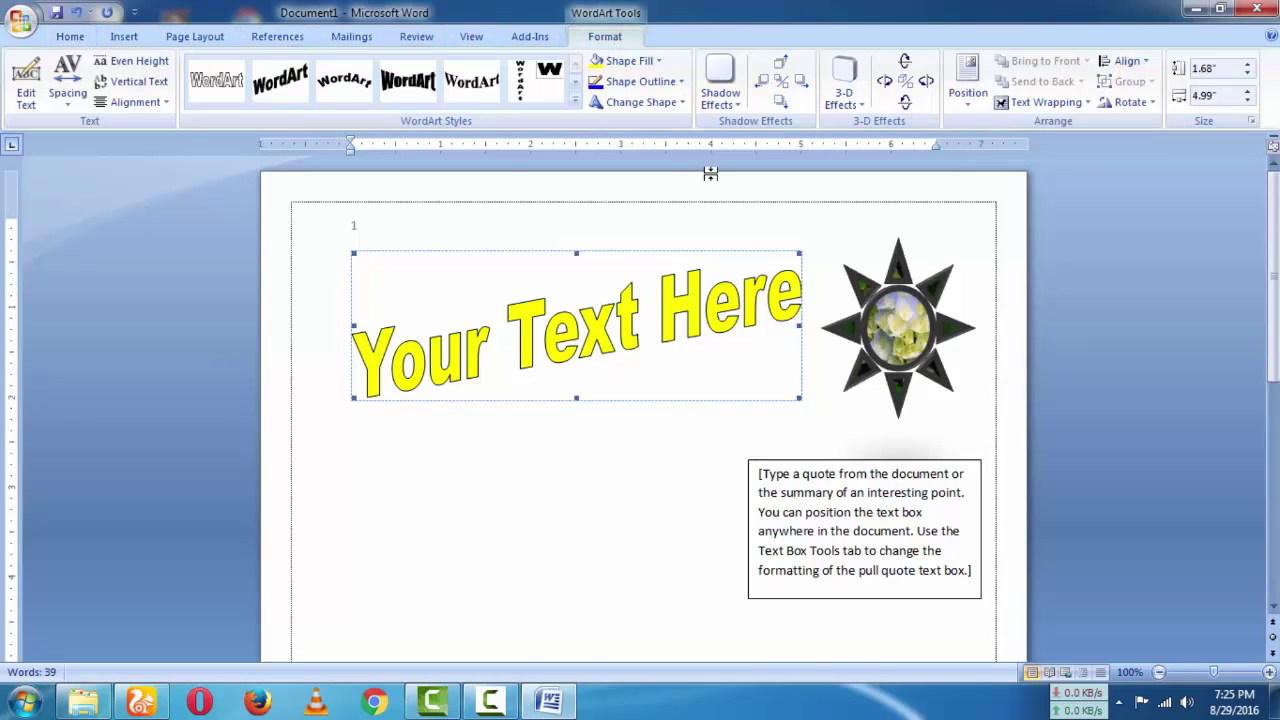
{"action": "left_click", "coordinate": [640, 102]}
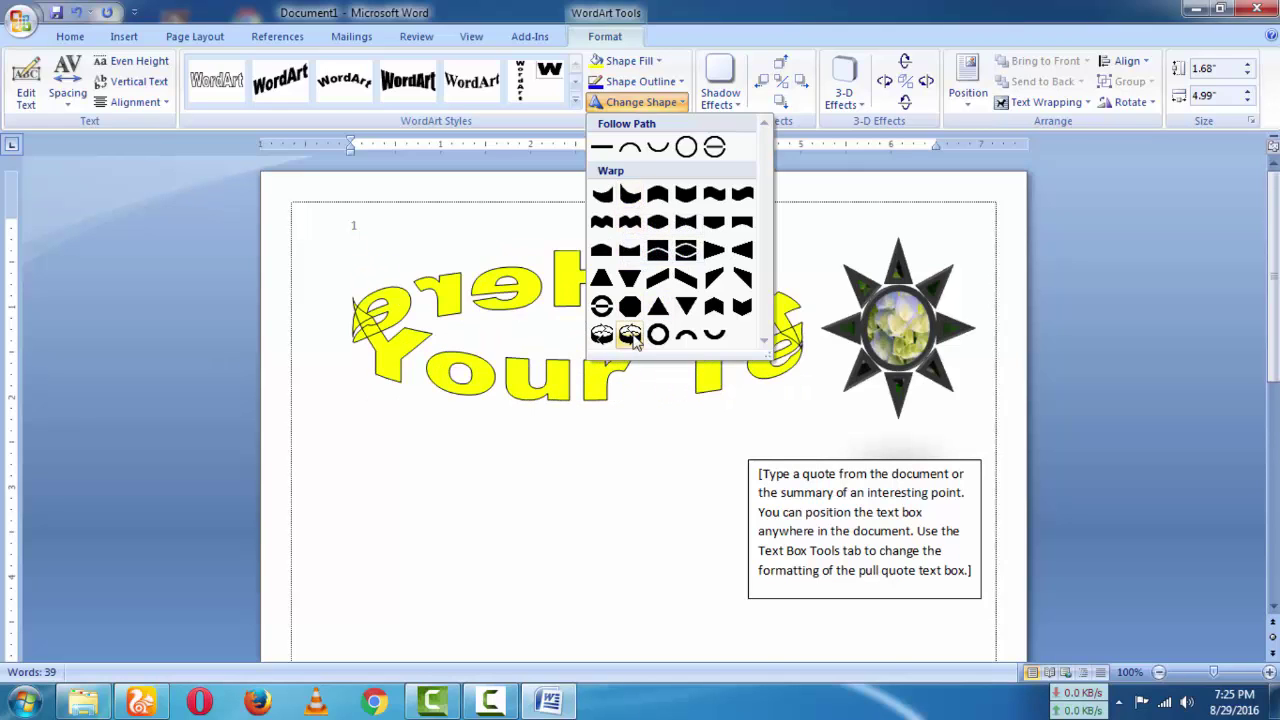
{"action": "left_click", "coordinate": [573, 476]}
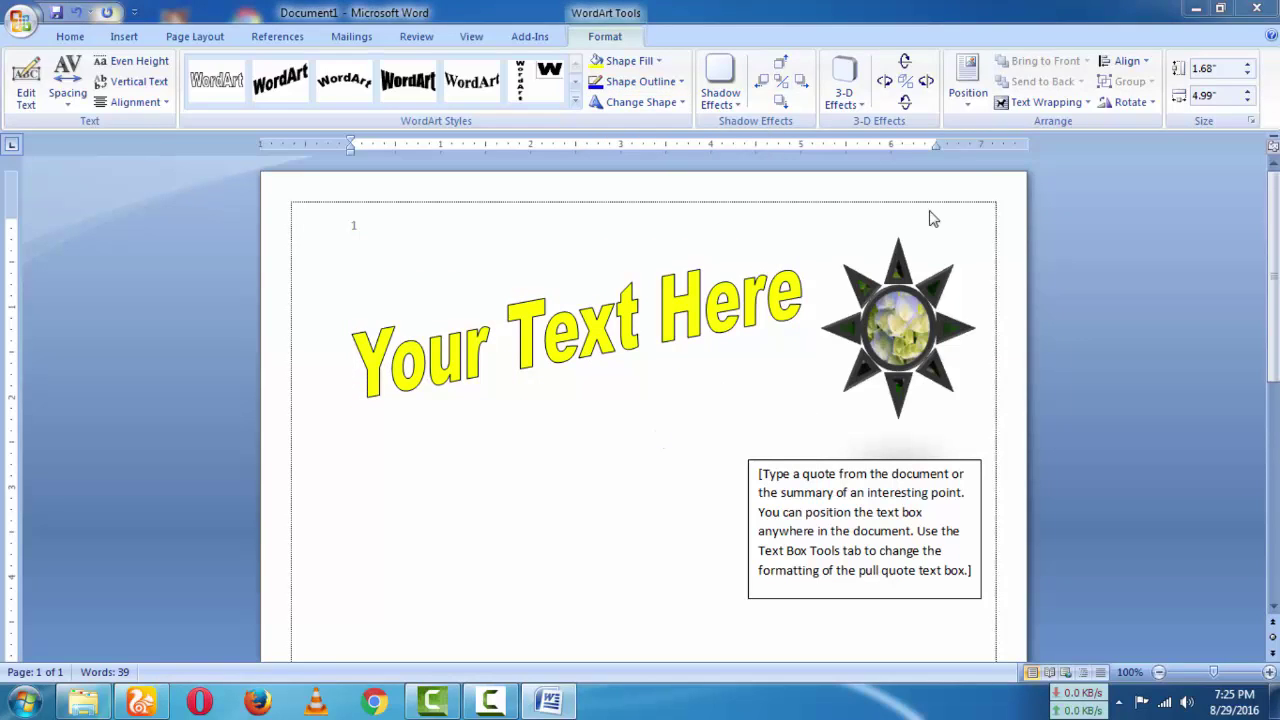
- Set the WordArt to In Front of Text and drag it down over the pull-quote box
{"action": "left_click", "coordinate": [1040, 103]}
{"action": "left_click", "coordinate": [1051, 188]}
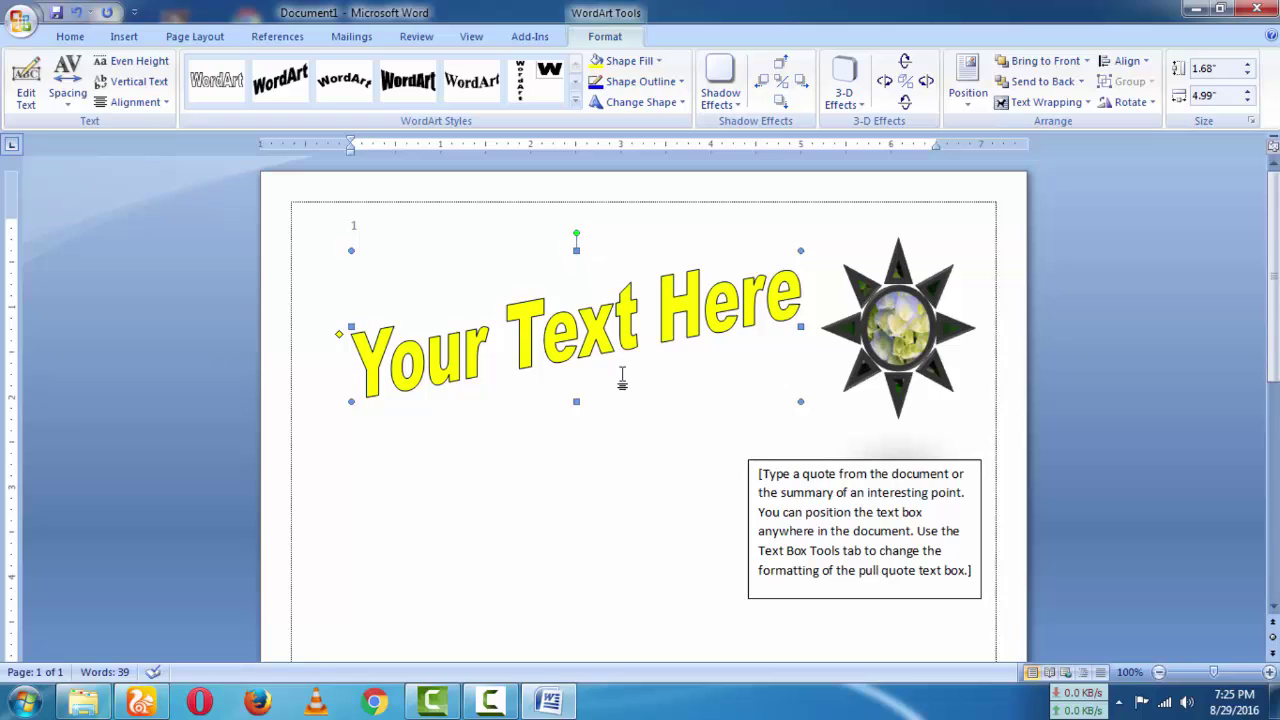
{"action": "left_click_drag", "start_coordinate": [612, 322], "coordinate": [641, 505]}
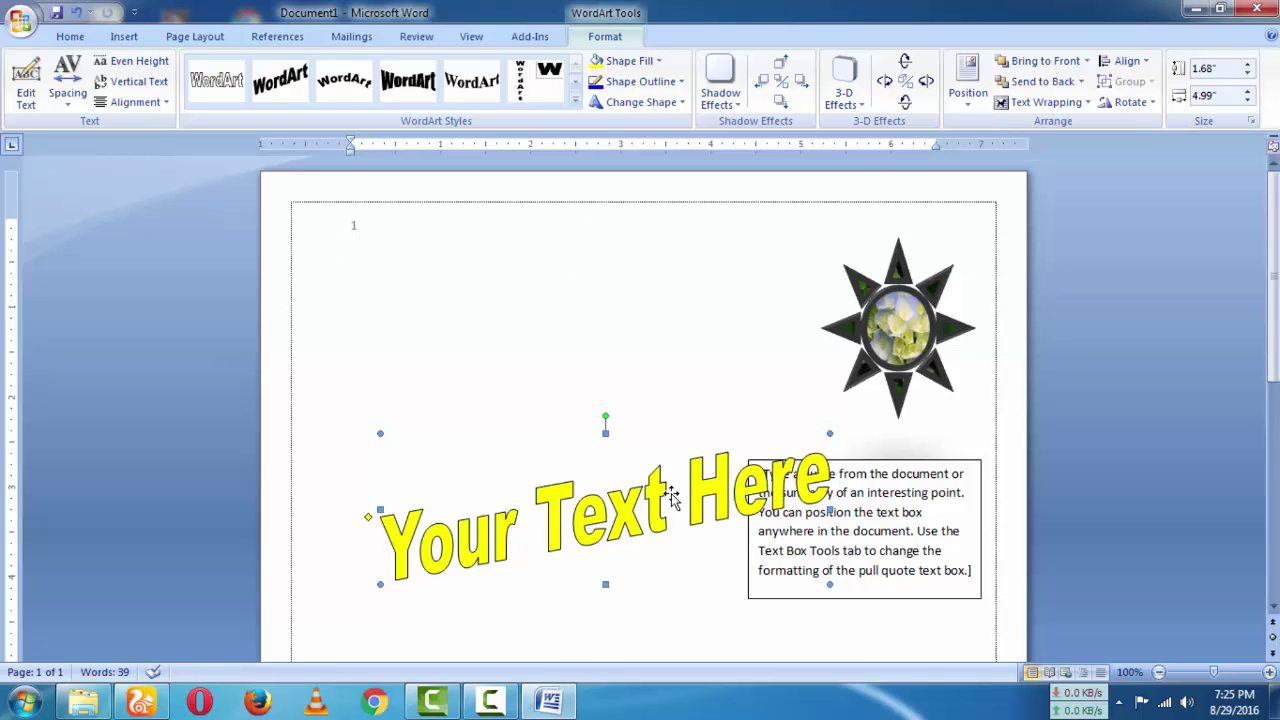
- Select the pull-quote placeholder text and browse text box styles without applying one
{"action": "right_click", "coordinate": [672, 500]}
{"action": "left_click", "coordinate": [615, 447]}
{"action": "left_click", "coordinate": [873, 554]}
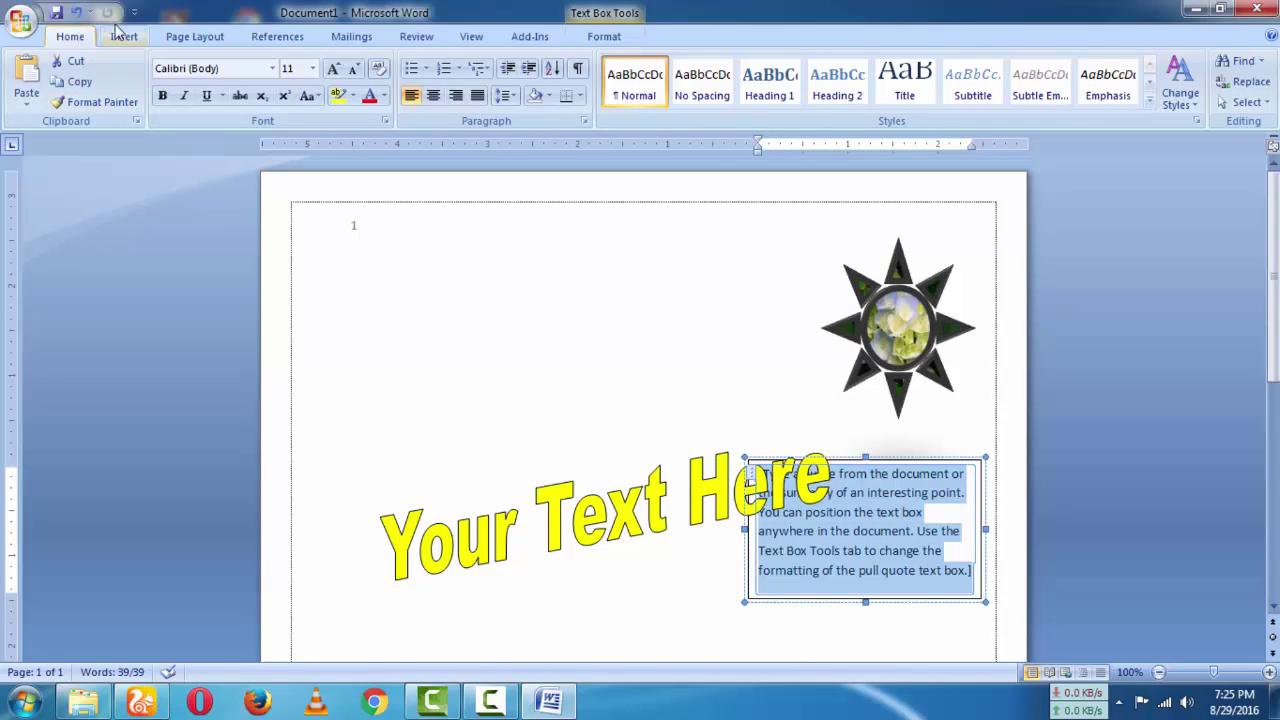
{"action": "left_click", "coordinate": [600, 38]}
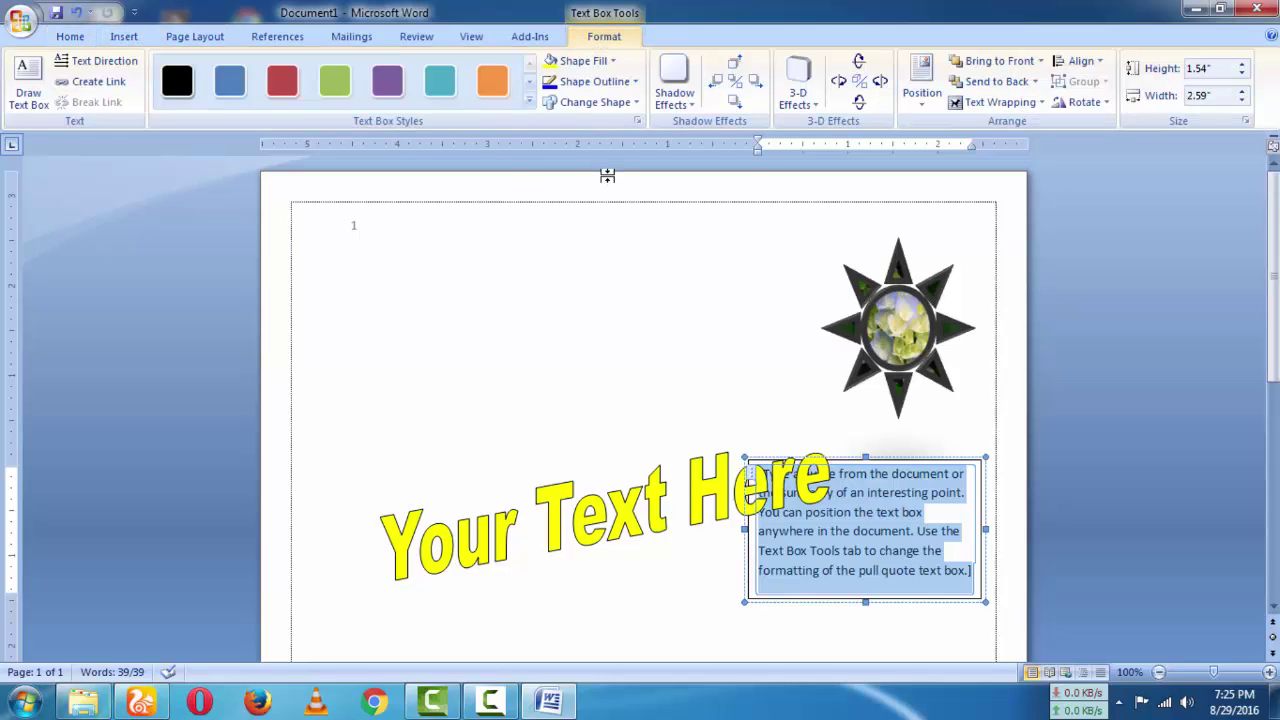
{"action": "left_click", "coordinate": [530, 100]}
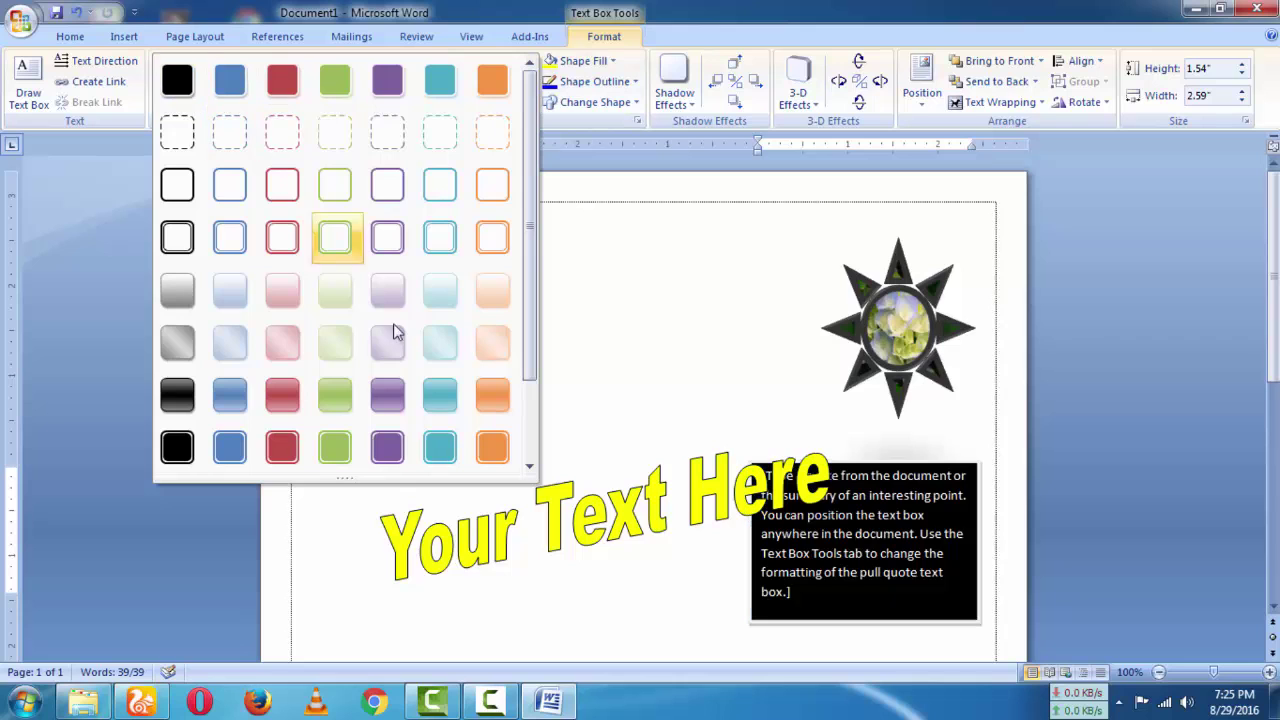
{"action": "left_click", "coordinate": [648, 510]}
- Select the 'Your Text Here' WordArt and open its fill colour choices
{"action": "left_click", "coordinate": [648, 510]}
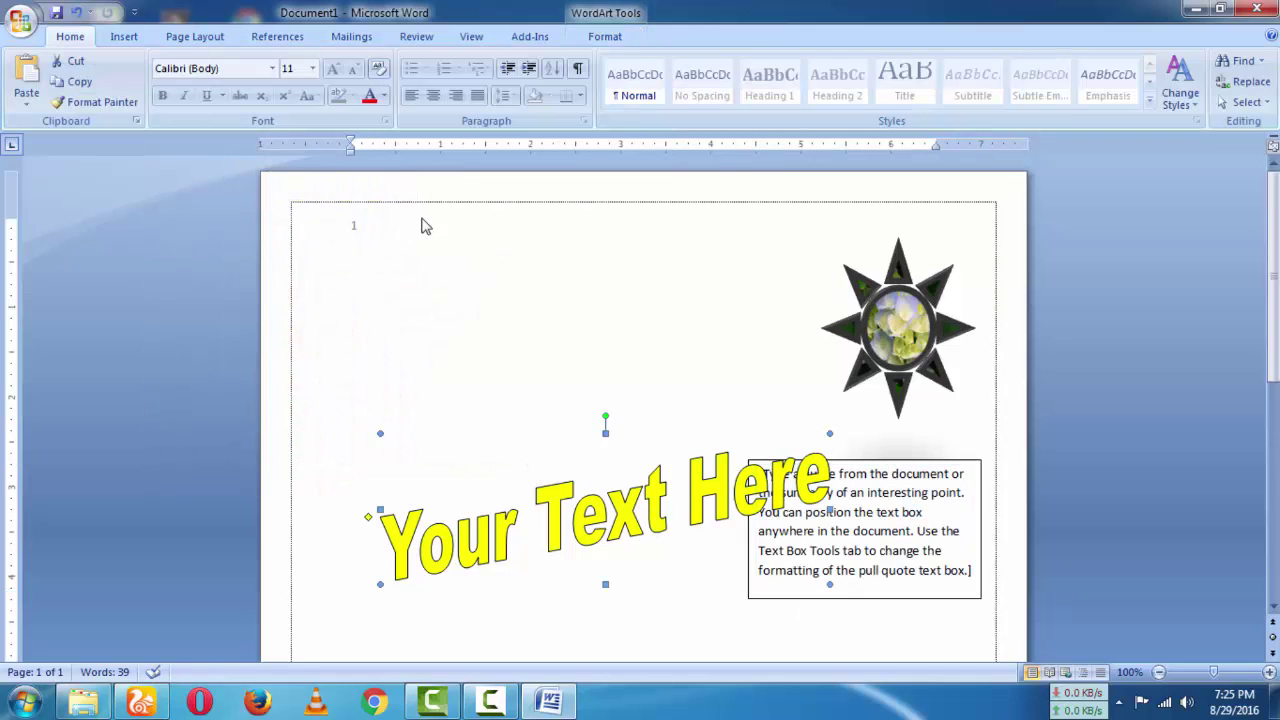
{"action": "left_click", "coordinate": [612, 37]}
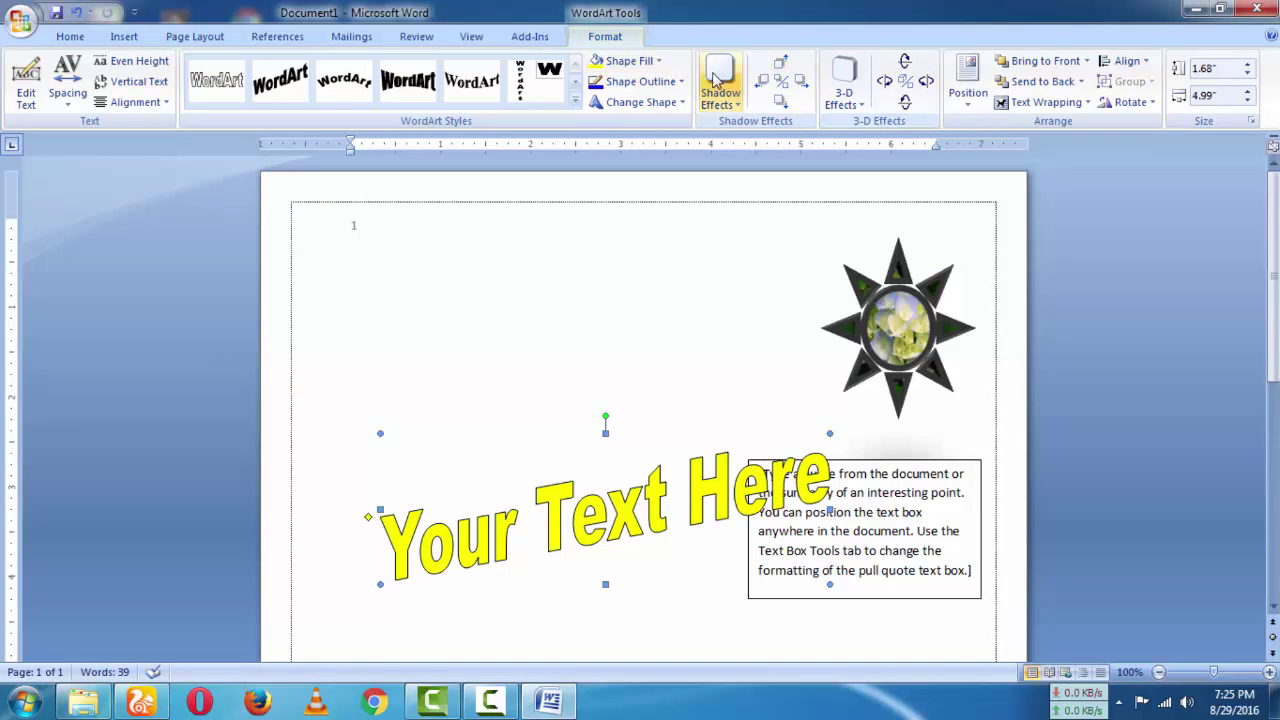
{"action": "left_click", "coordinate": [660, 62]}
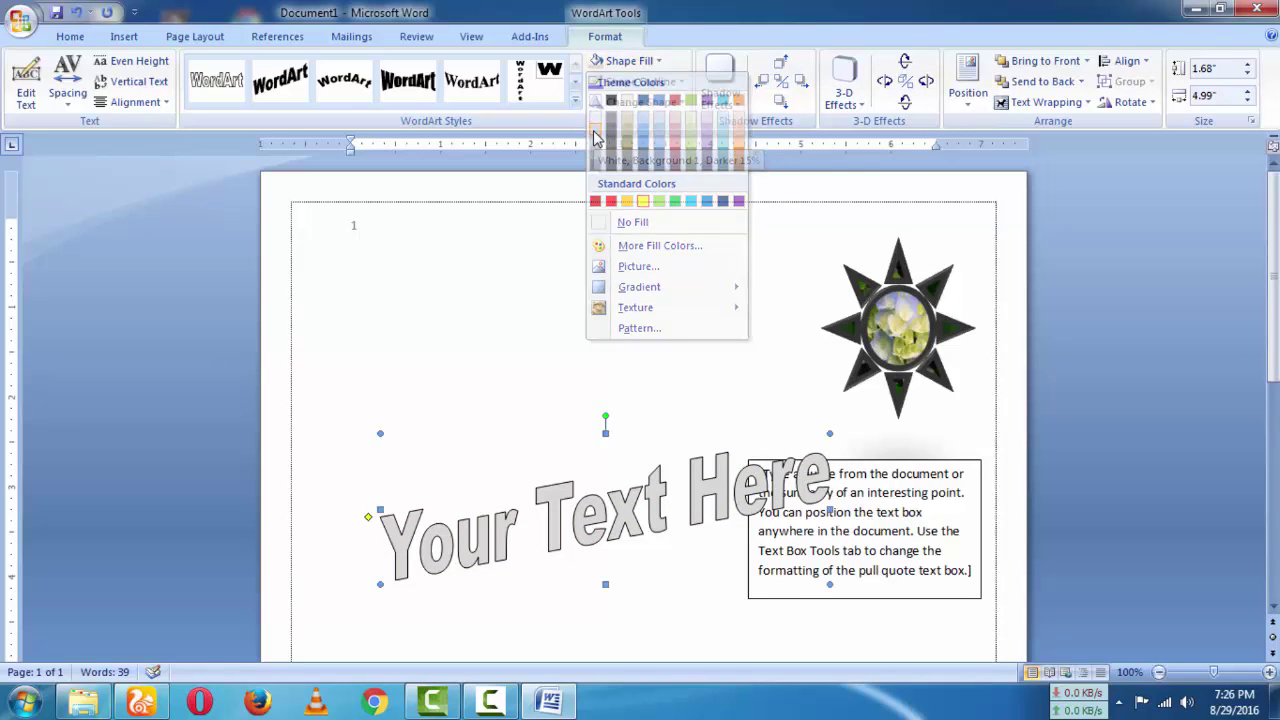
- Give the WordArt a light grey outline
{"action": "right_click", "coordinate": [726, 484]}
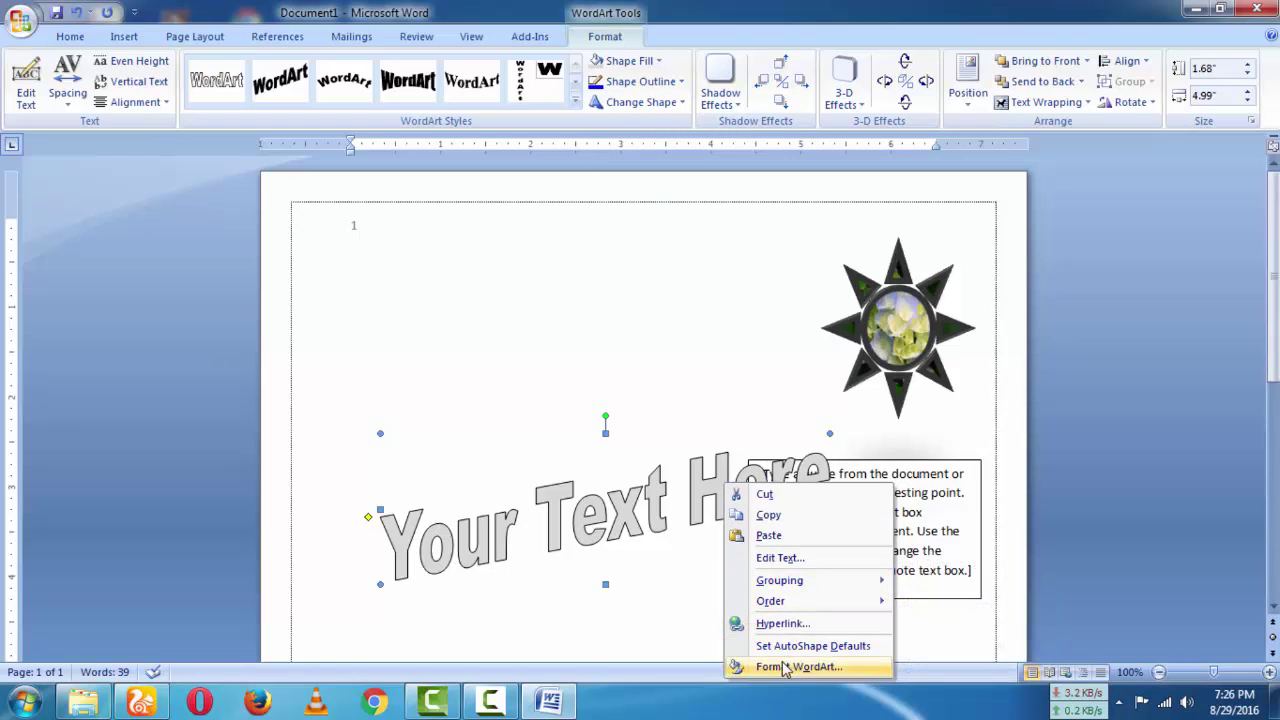
{"action": "left_click", "coordinate": [688, 497]}
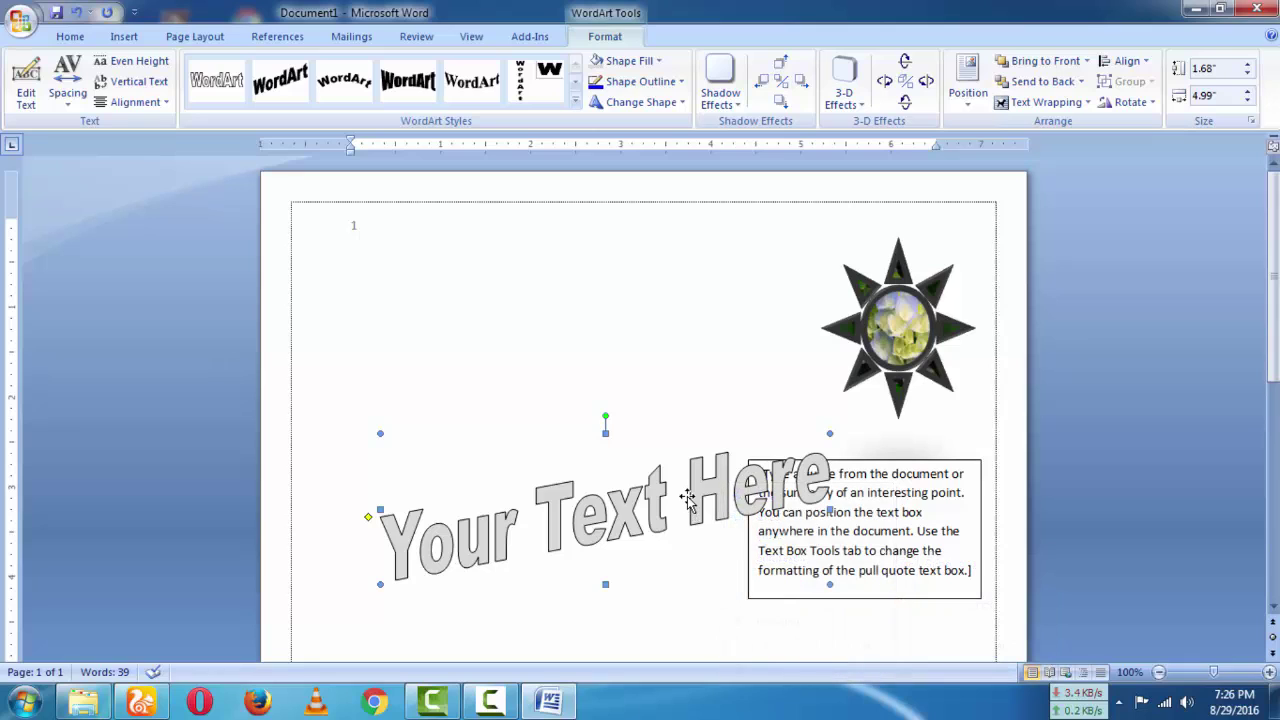
{"action": "left_click", "coordinate": [678, 83]}
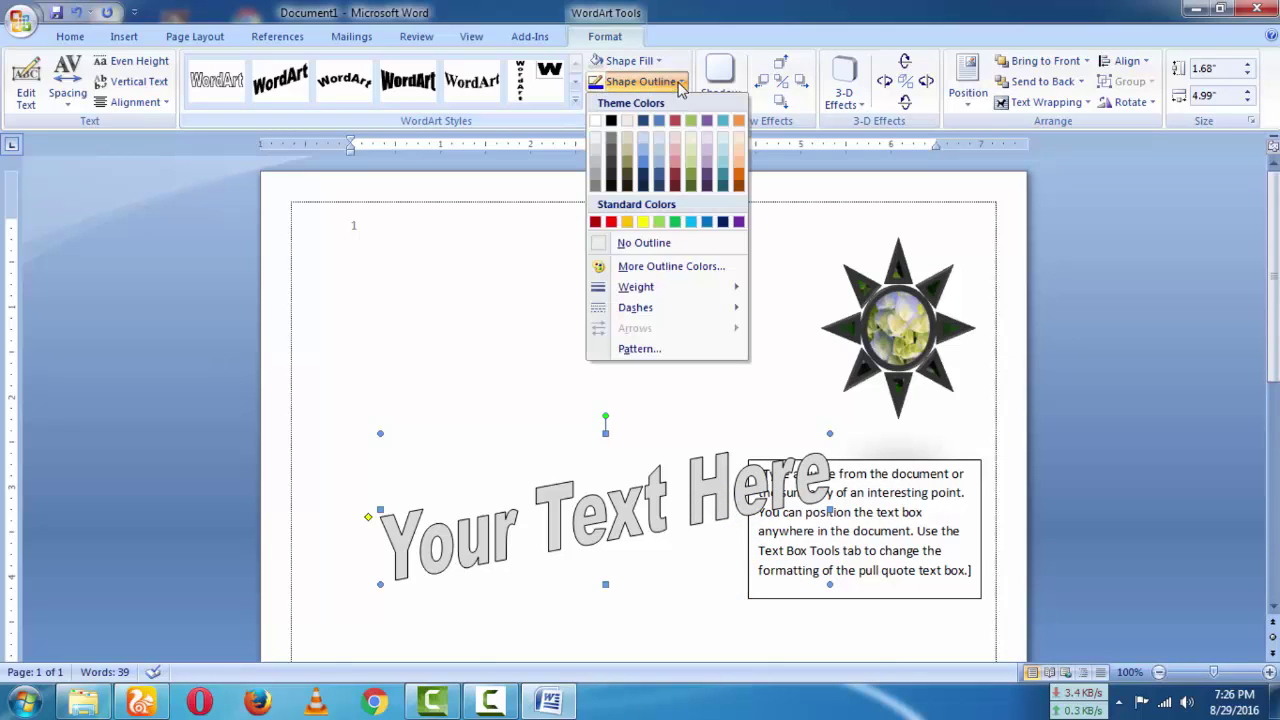
{"action": "left_click", "coordinate": [597, 147]}
- Drag the pull-quote text box up beside the star picture
{"action": "left_click", "coordinate": [900, 478]}
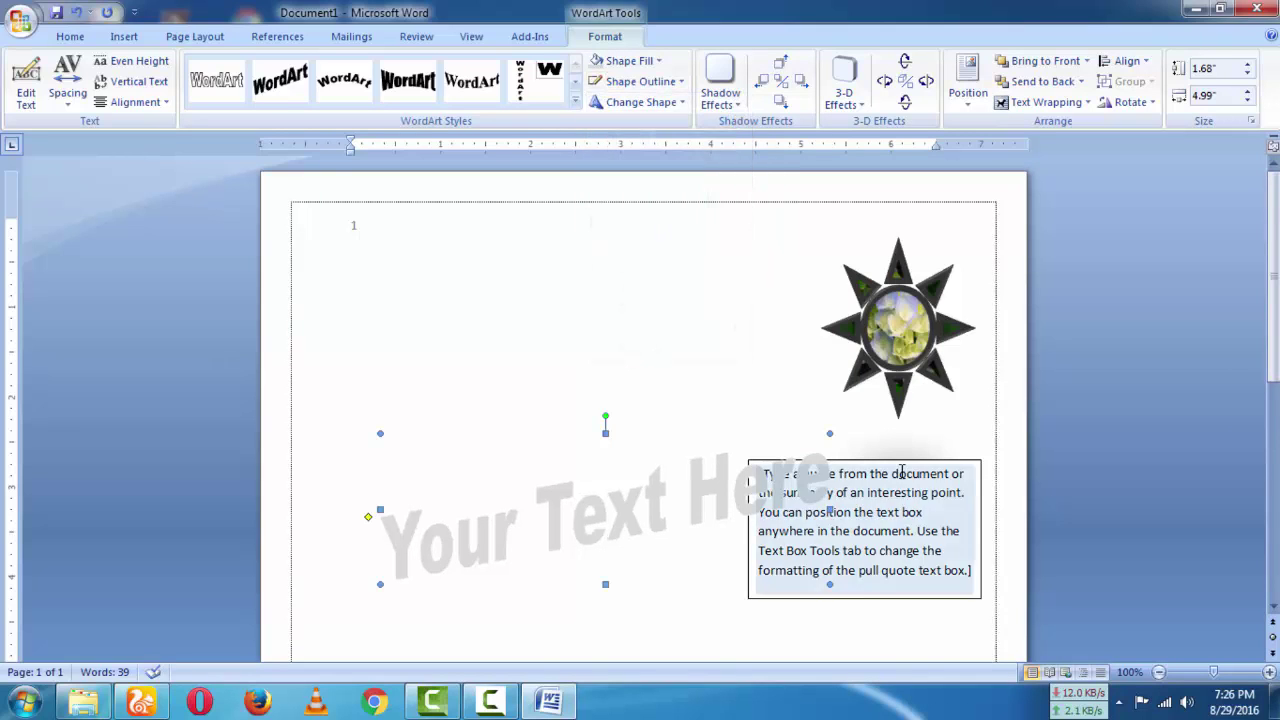
{"action": "right_click", "coordinate": [900, 478]}
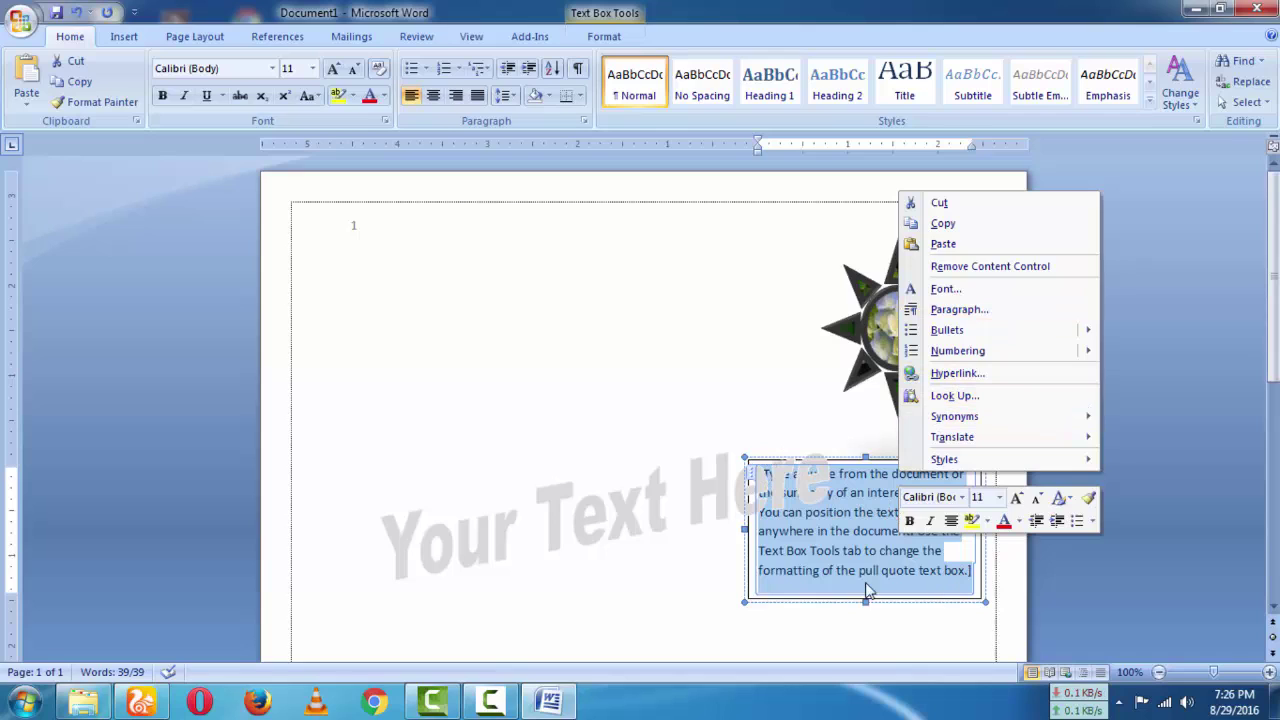
{"action": "key", "text": "Escape"}
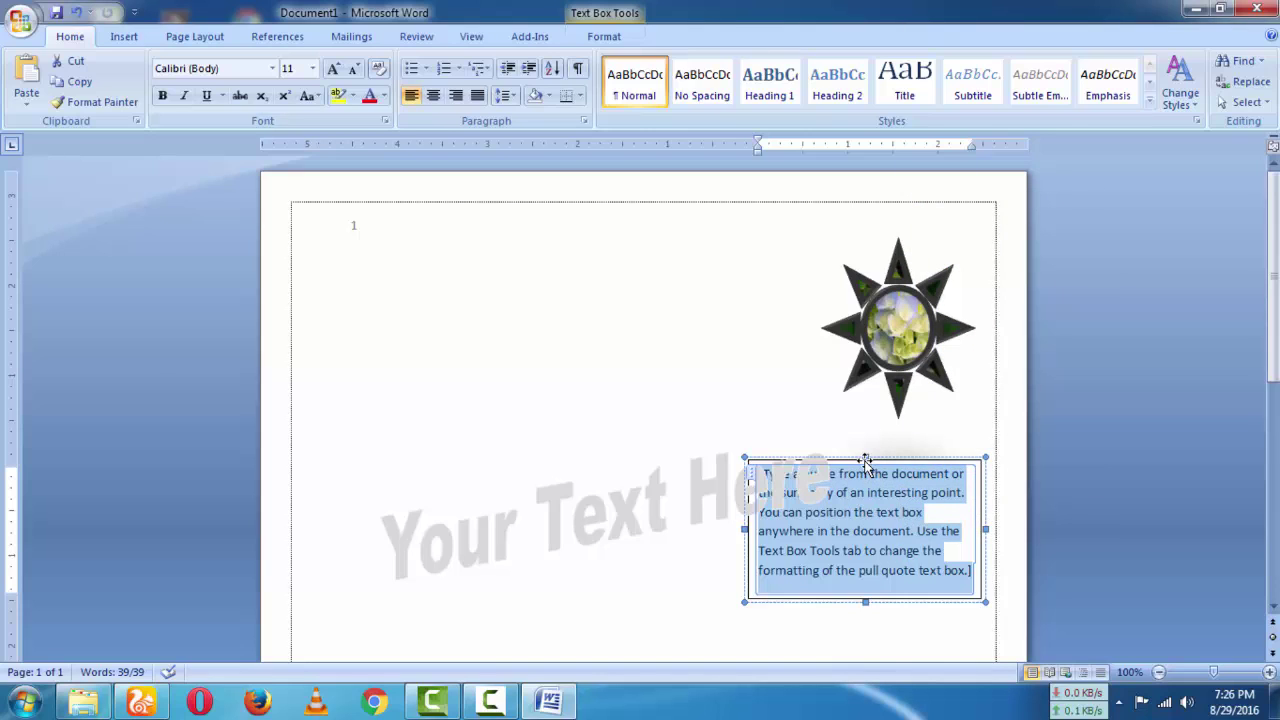
{"action": "left_click_drag", "start_coordinate": [864, 457], "coordinate": [671, 251]}
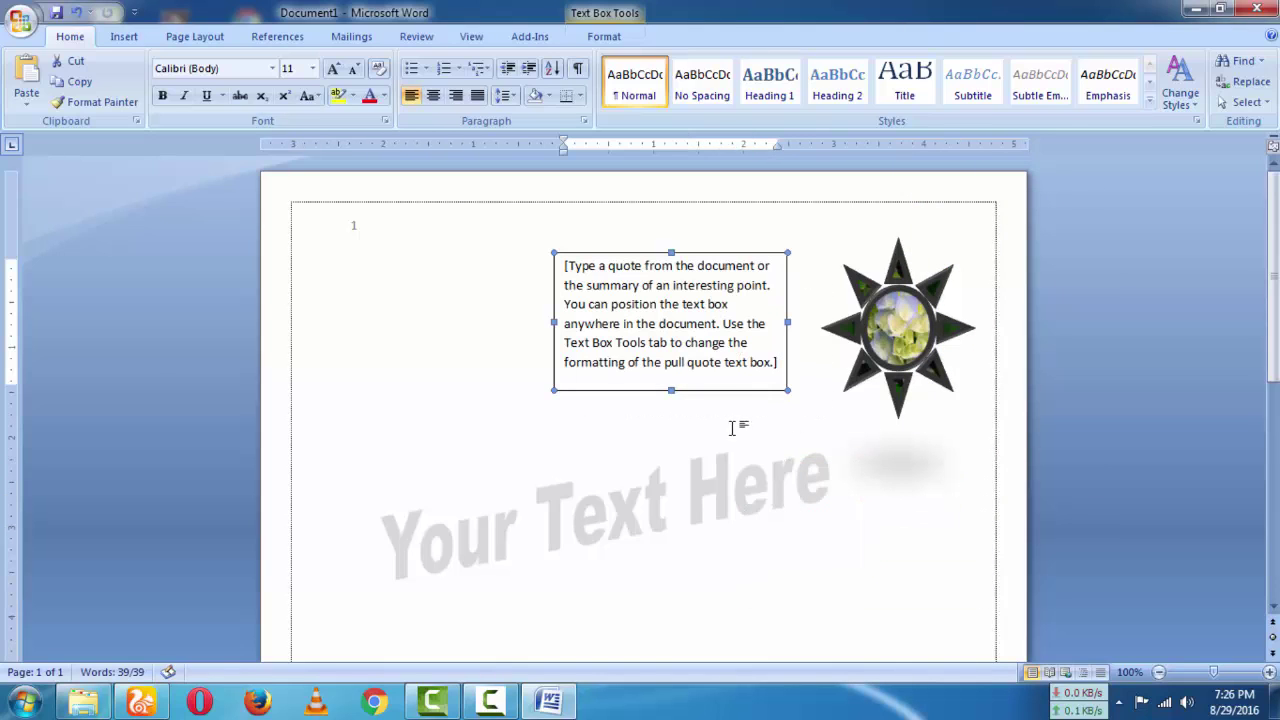
- Preview the WordArt shape warps without applying any change
{"action": "left_click", "coordinate": [790, 476]}
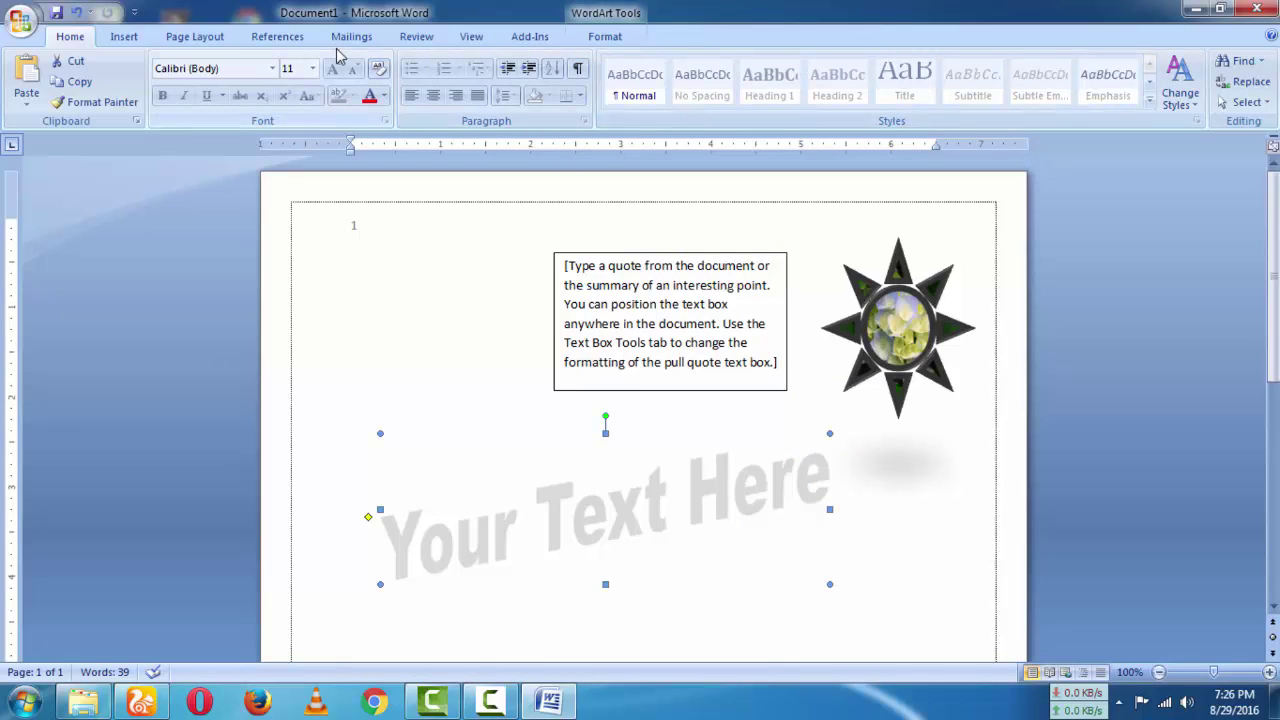
{"action": "left_click", "coordinate": [603, 38]}
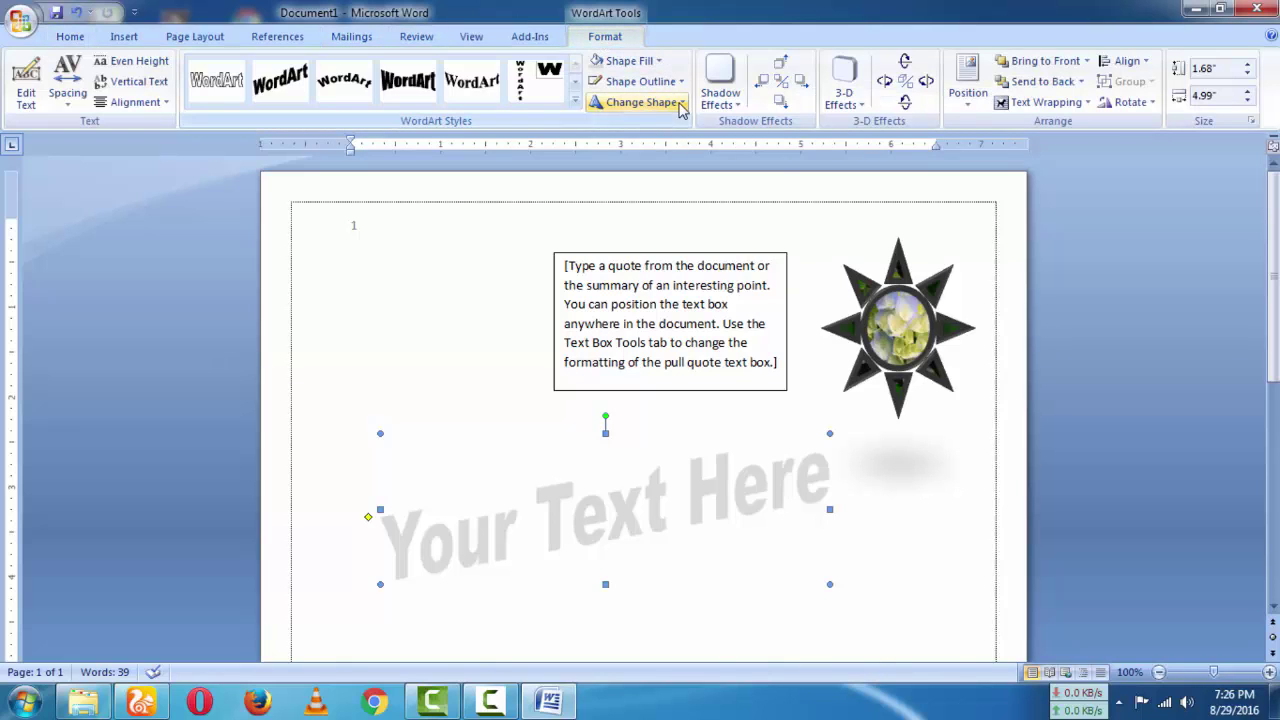
{"action": "left_click", "coordinate": [635, 102]}
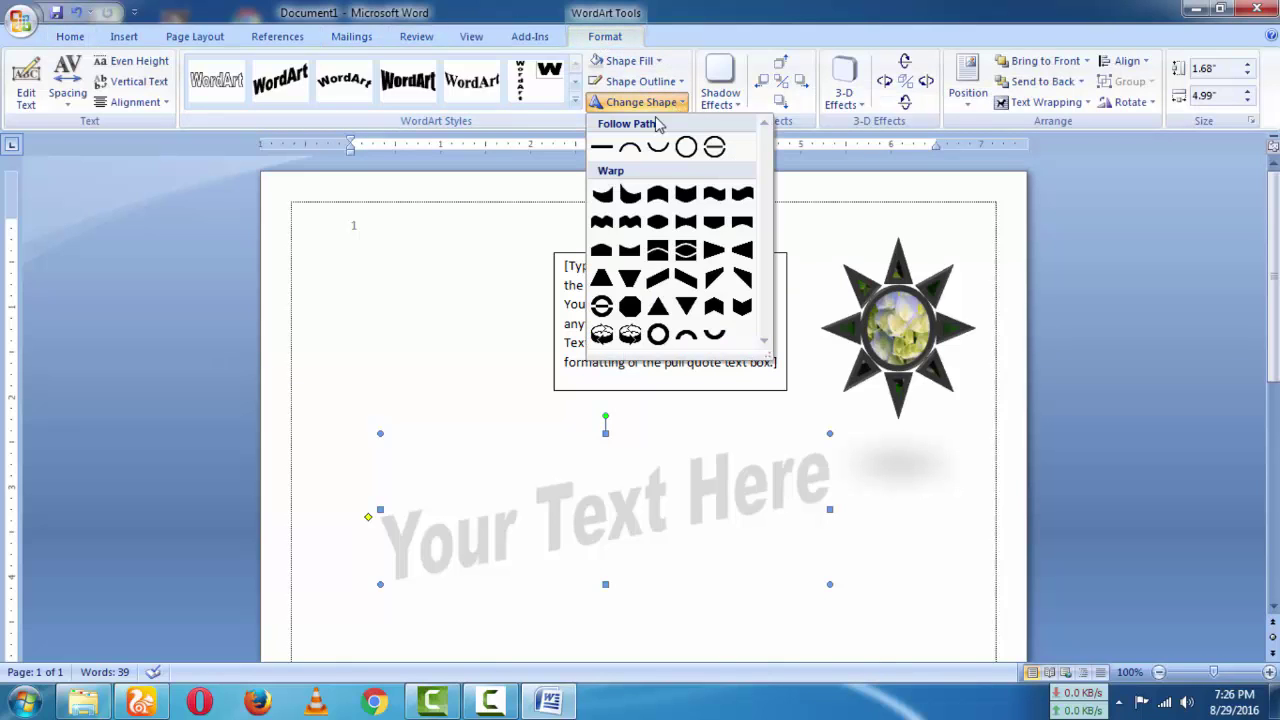
{"action": "left_click", "coordinate": [925, 450]}
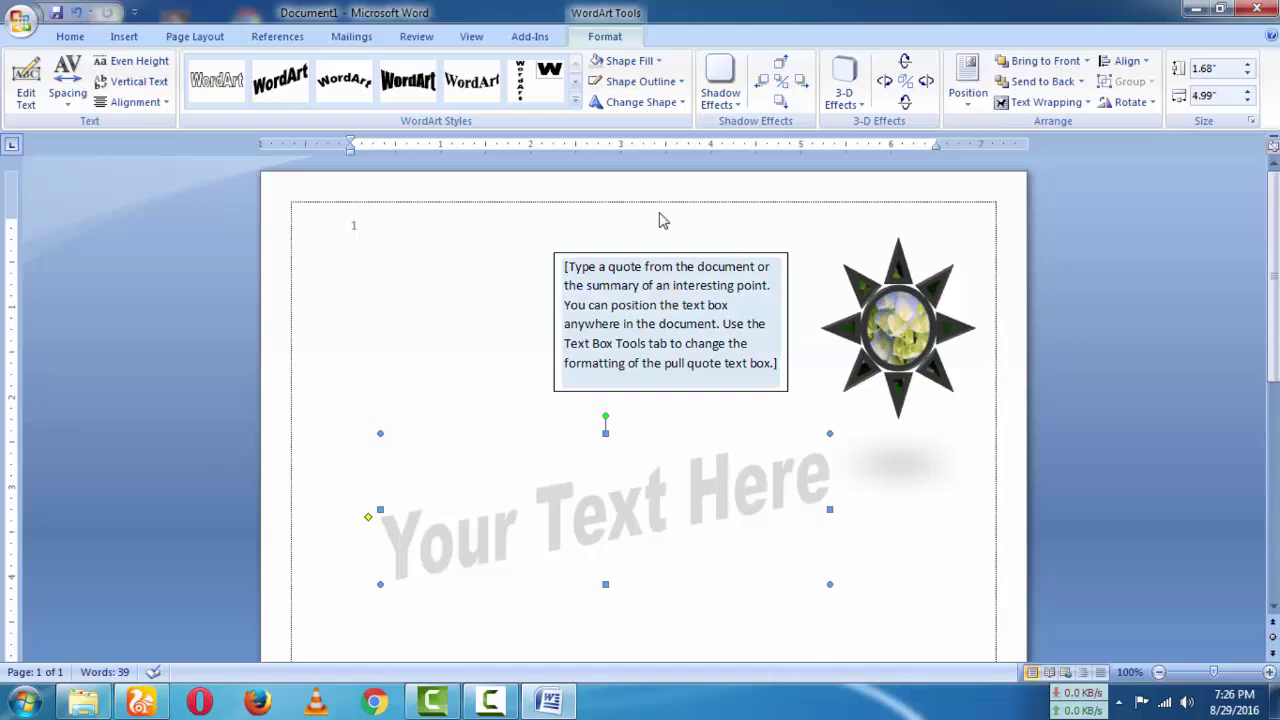
- Open and close the Equation dropdown on the Insert ribbon
{"action": "left_click", "coordinate": [120, 37]}
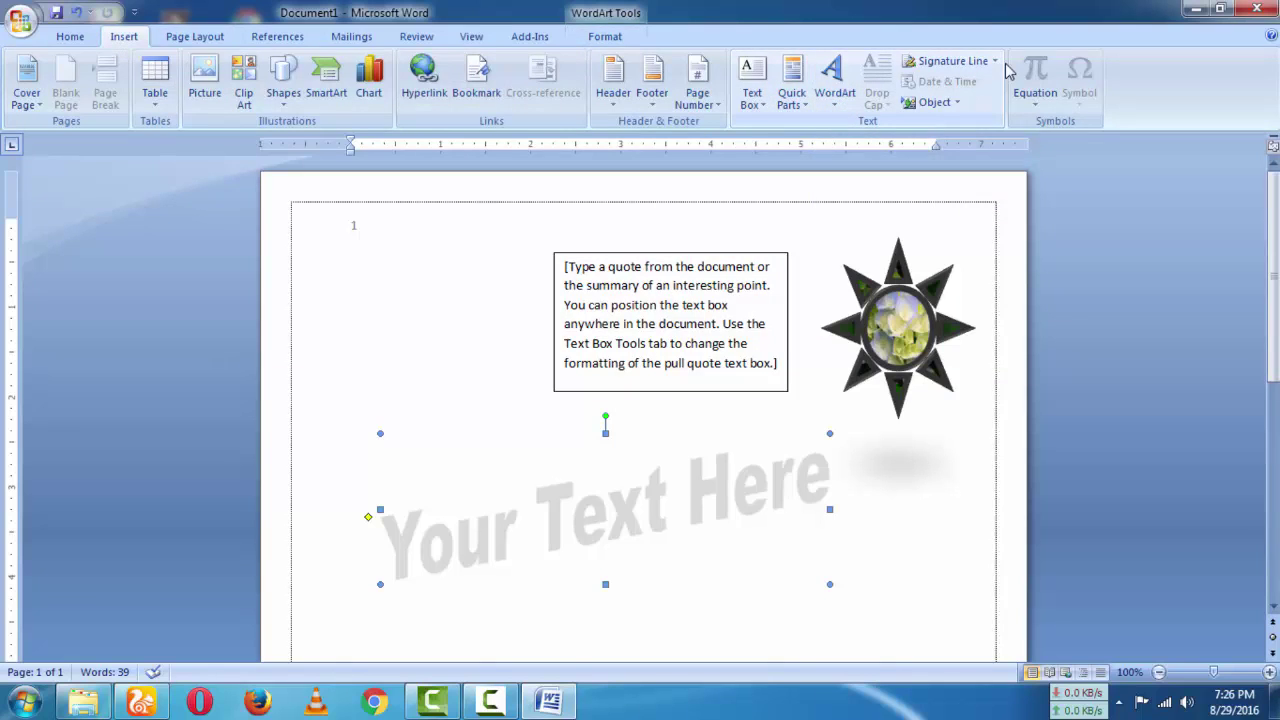
{"action": "left_click", "coordinate": [1046, 114]}
{"action": "left_click", "coordinate": [963, 245]}
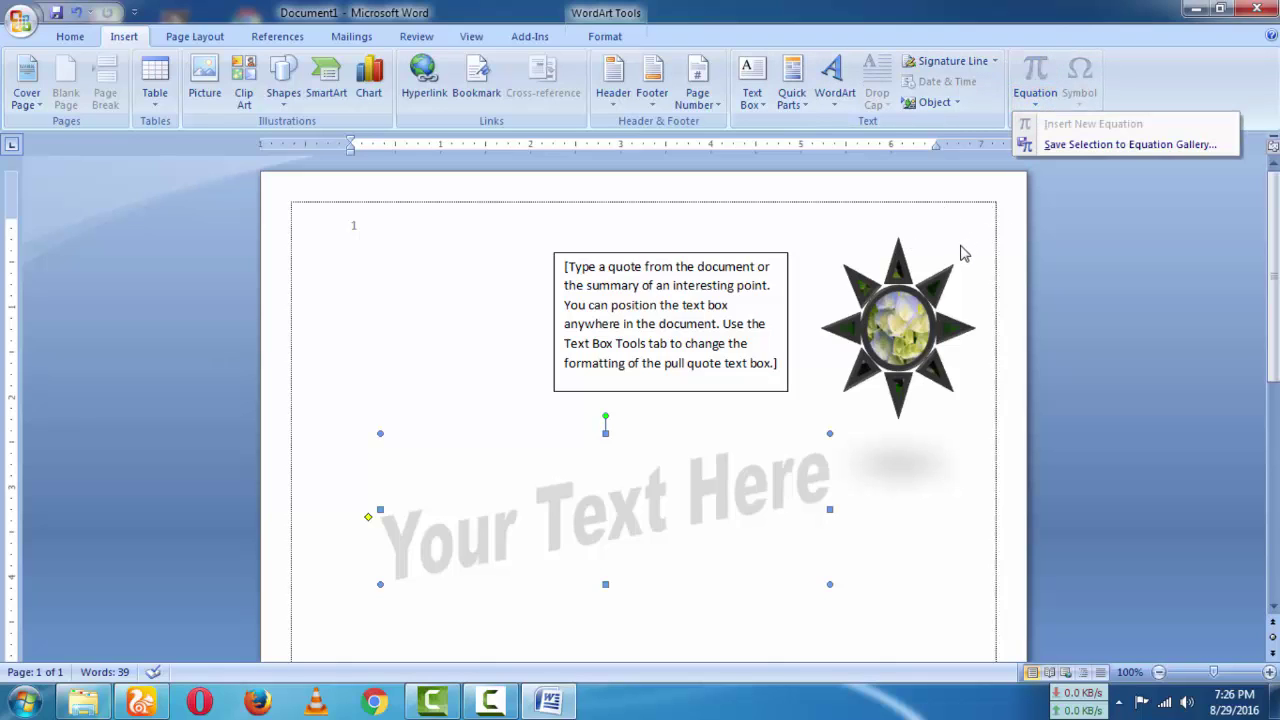